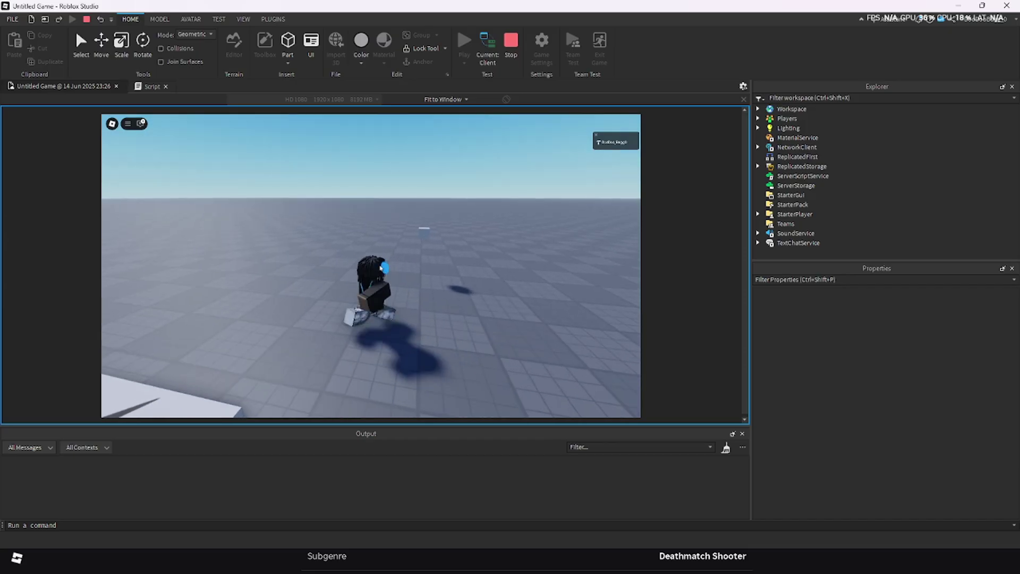
- Trigger the floating block's green particle burst several times in the running playtest, and stop the playtest
{"action": "left_click", "coordinate": [426, 243]}
{"action": "right_click_drag", "start_coordinate": [449, 244], "coordinate": [449, 244]}
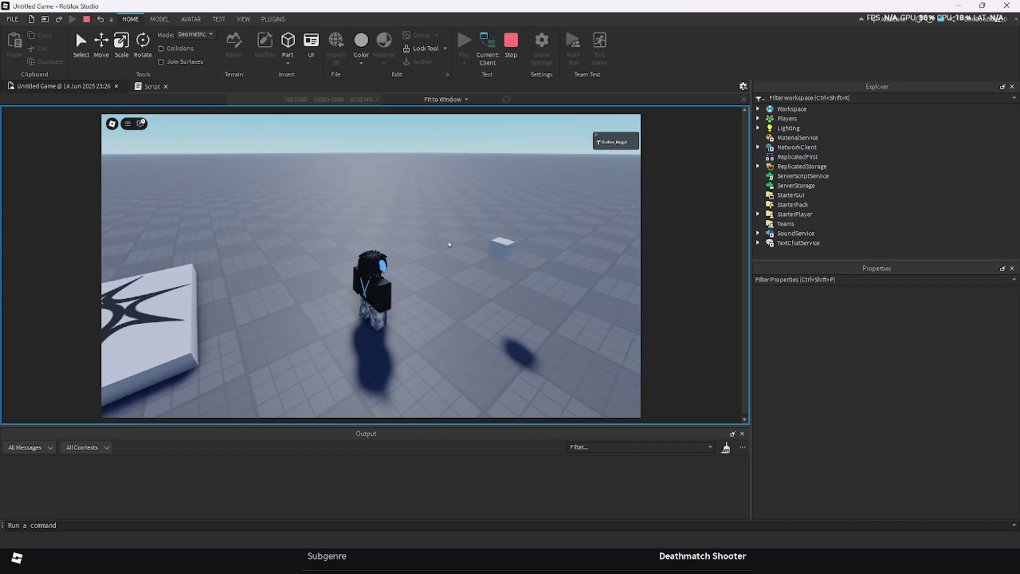
{"action": "left_click", "coordinate": [504, 250]}
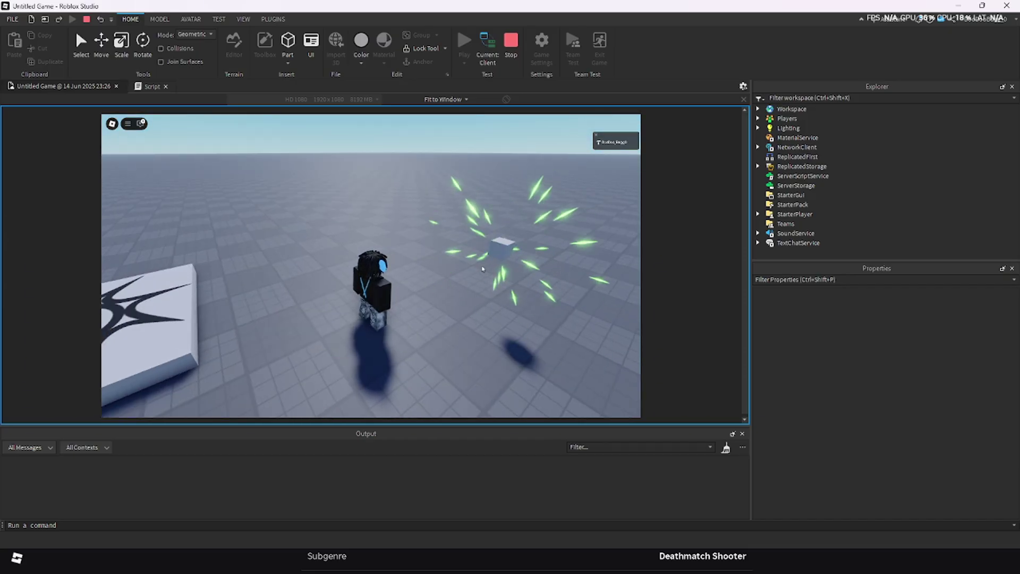
{"action": "left_click", "coordinate": [494, 254]}
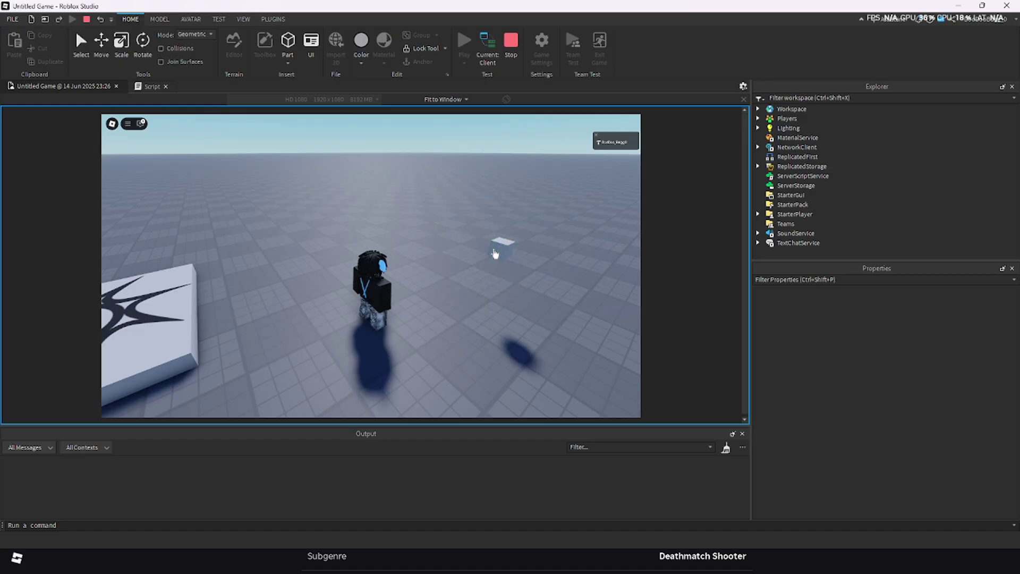
{"action": "left_click", "coordinate": [493, 254]}
{"action": "left_click", "coordinate": [492, 254]}
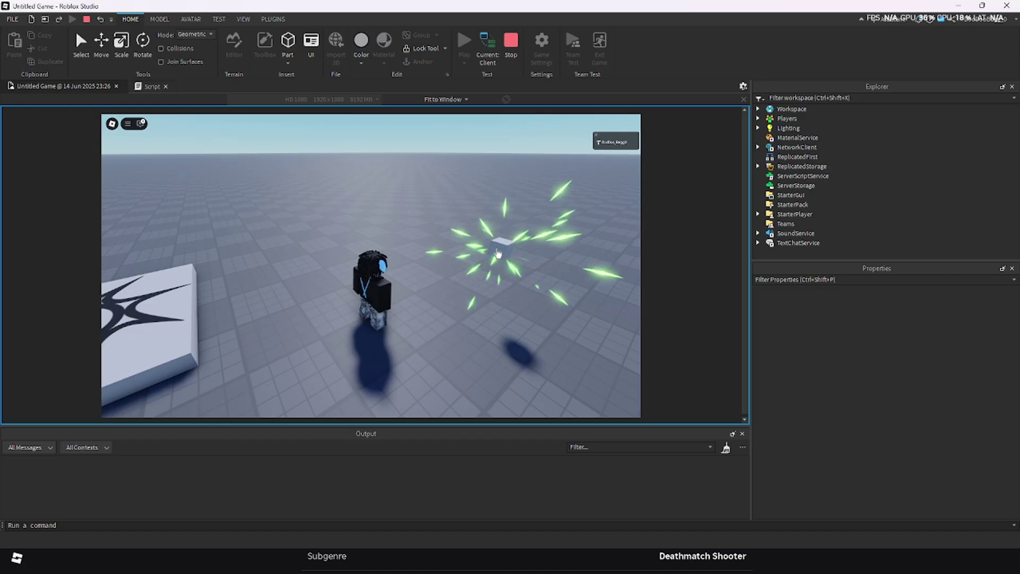
{"action": "left_click", "coordinate": [492, 254]}
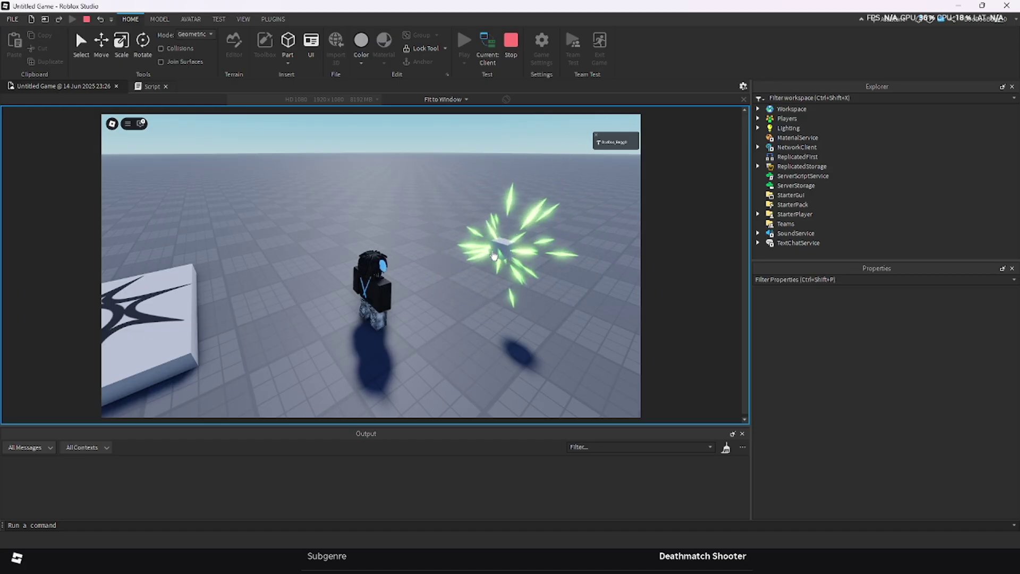
{"action": "left_click", "coordinate": [509, 46]}
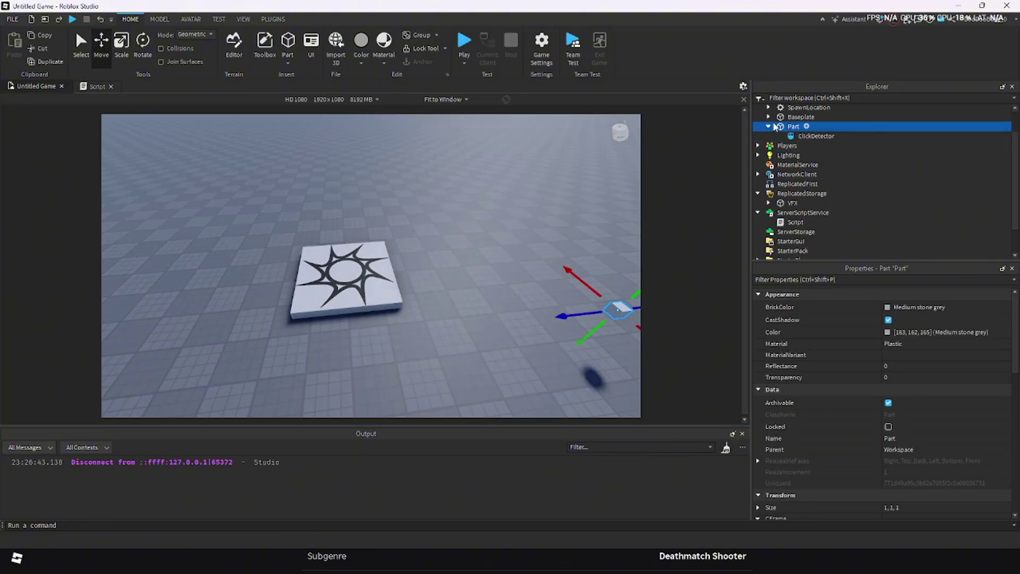
- Insert a new Part into the Workspace and position it on open floor near the spawn location
{"action": "left_click", "coordinate": [768, 128]}
{"action": "scroll", "coordinate": [781, 177], "scroll_direction": "up", "scroll_amount": 2}
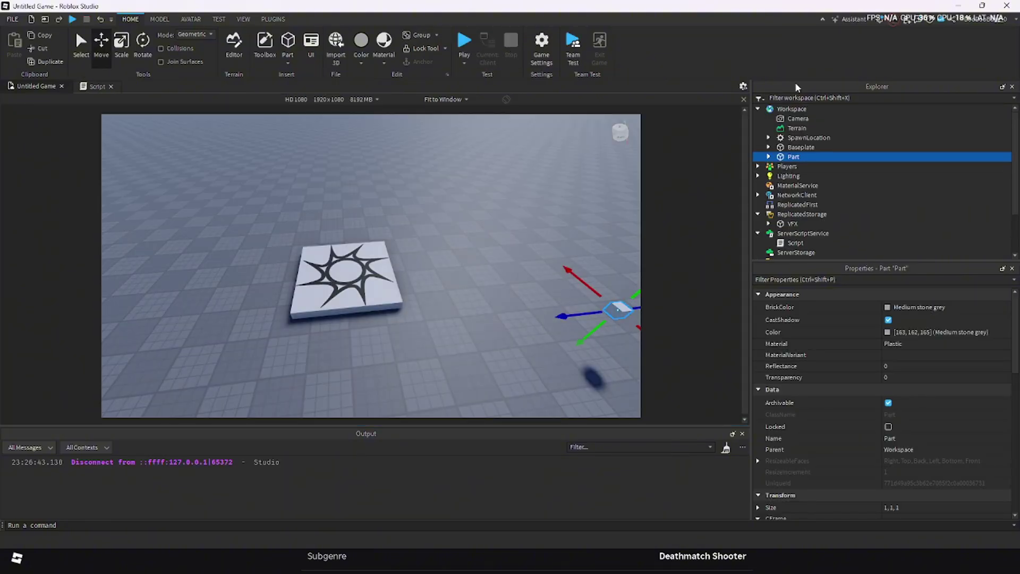
{"action": "left_click", "coordinate": [821, 110]}
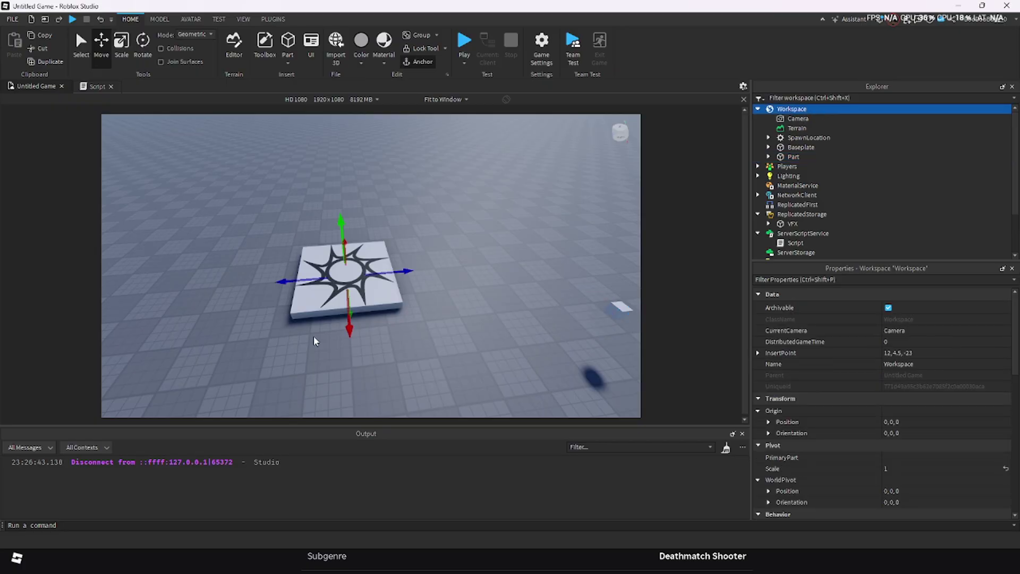
{"action": "left_click", "coordinate": [814, 110]}
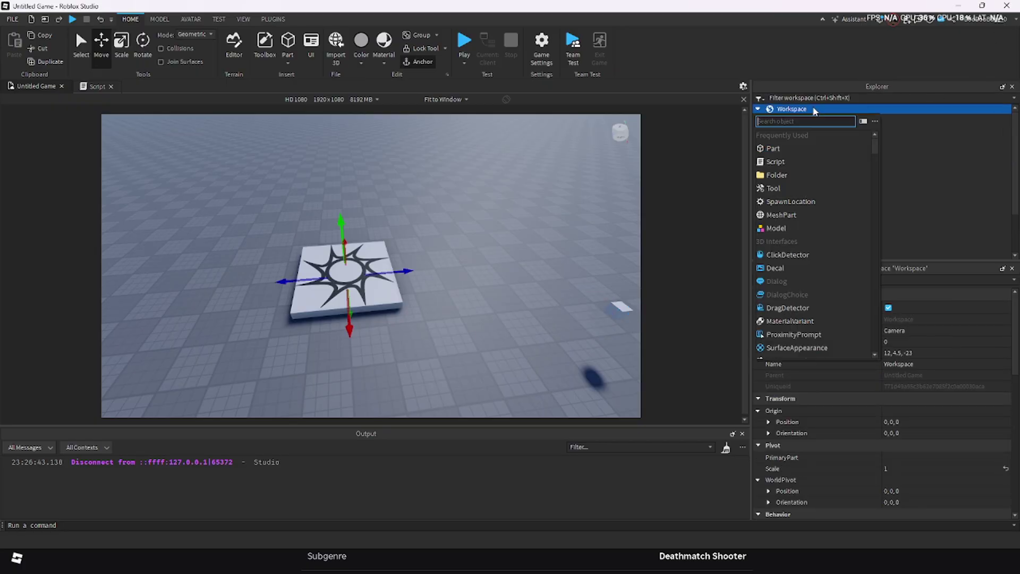
{"action": "left_click", "coordinate": [775, 141]}
{"action": "right_click_drag", "start_coordinate": [528, 232], "coordinate": [520, 232]}
{"action": "left_click_drag", "start_coordinate": [495, 316], "coordinate": [308, 229]}
{"action": "key", "text": "f"}
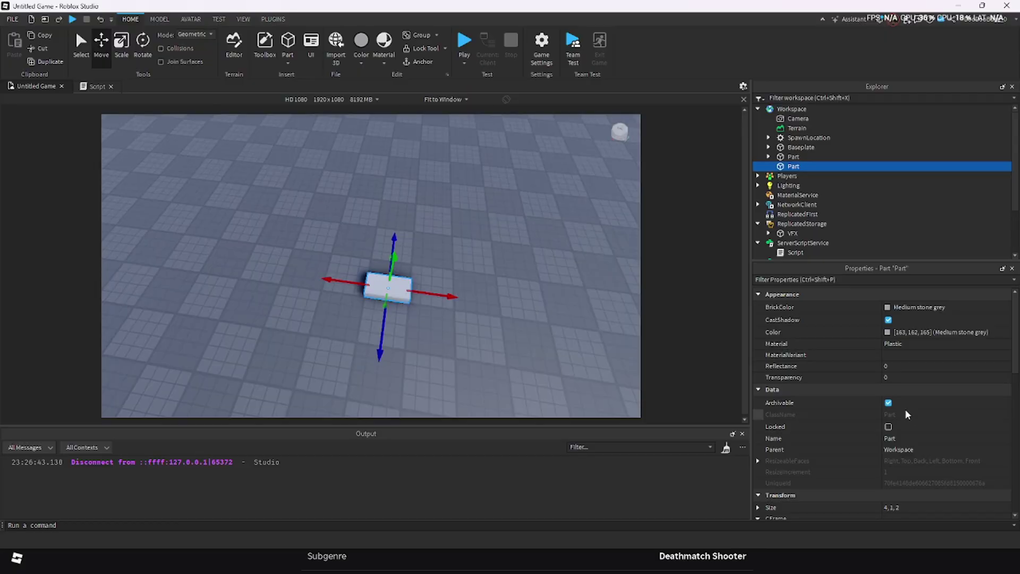
- Set the new part's size to 1,1,1
{"action": "left_click", "coordinate": [898, 508]}
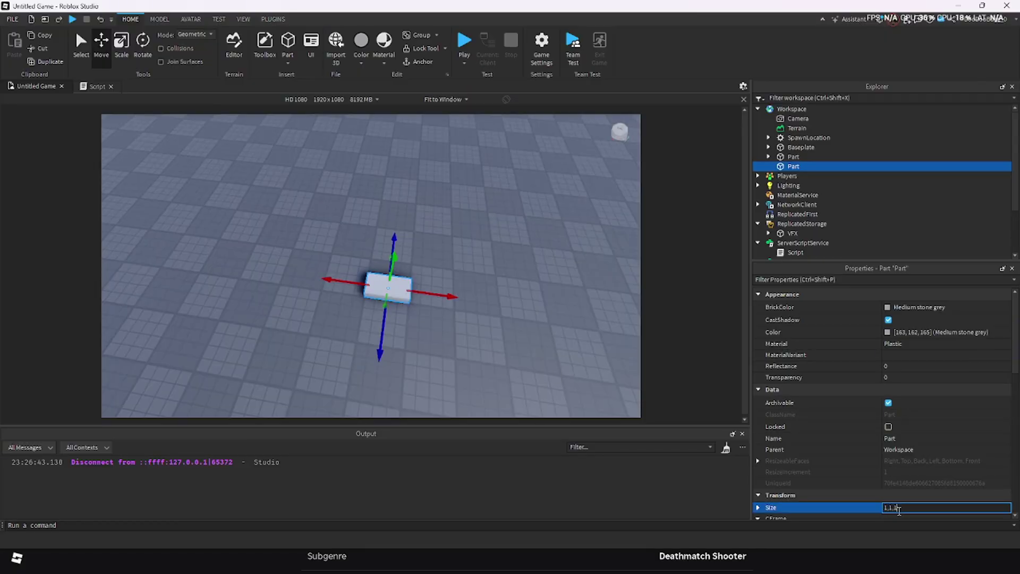
{"action": "type", "text": "1,1,1"}
{"action": "key", "text": "Return"}
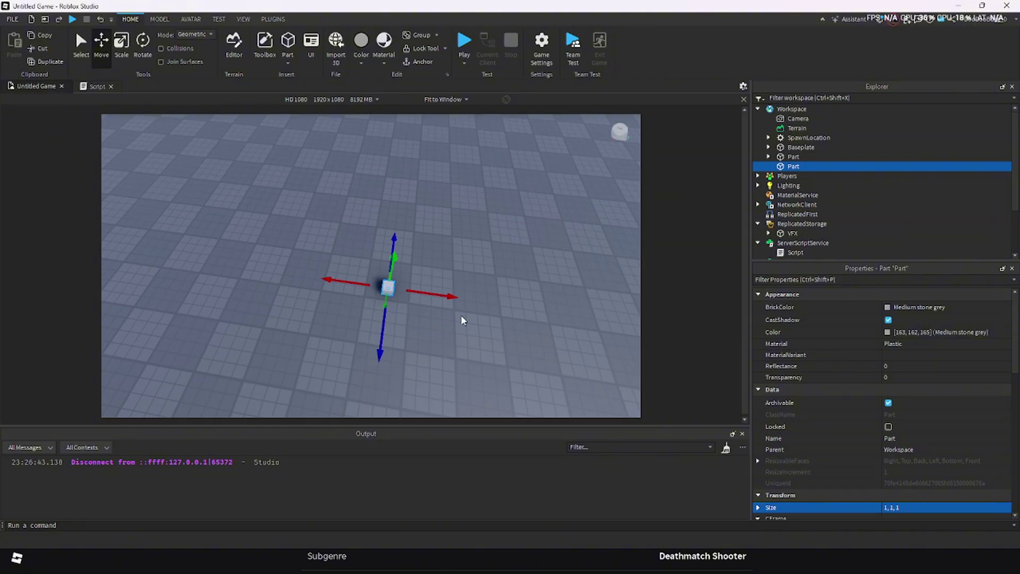
{"action": "right_click_drag", "start_coordinate": [477, 302], "coordinate": [478, 307]}
{"action": "scroll", "coordinate": [515, 303], "scroll_direction": "up", "scroll_amount": 5}
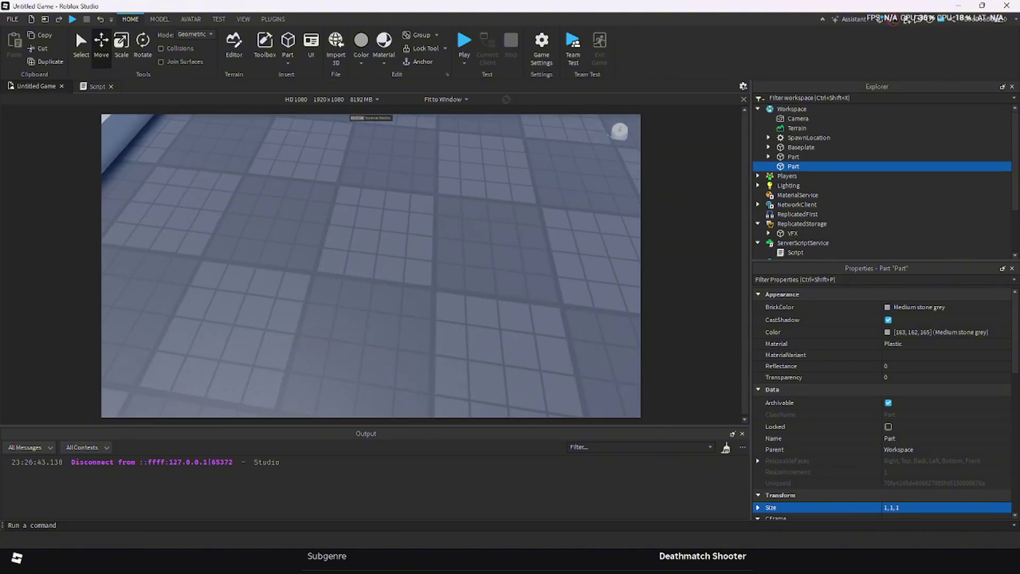
{"action": "right_click_drag", "start_coordinate": [290, 297], "coordinate": [307, 276]}
{"action": "scroll", "coordinate": [307, 276], "scroll_direction": "up", "scroll_amount": 4}
{"action": "scroll", "coordinate": [306, 276], "scroll_direction": "down", "scroll_amount": 5}
{"action": "right_click_drag", "start_coordinate": [341, 245], "coordinate": [343, 243]}
{"action": "scroll", "coordinate": [348, 243], "scroll_direction": "down", "scroll_amount": 5}
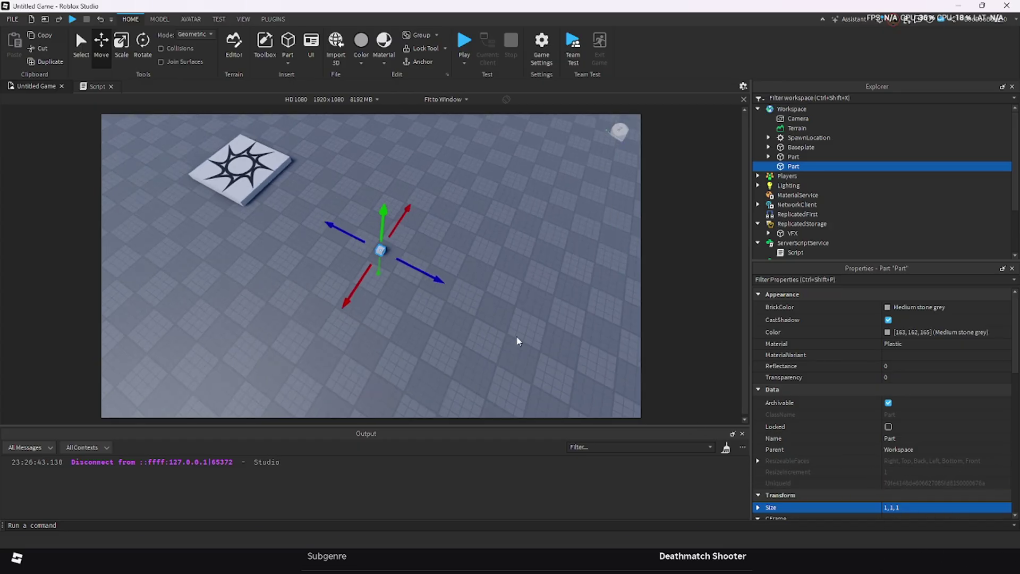
{"action": "right_click_drag", "start_coordinate": [445, 286], "coordinate": [444, 287]}
- Add an Attachment to the new part and a ParticleEmitter inside that attachment
{"action": "left_click", "coordinate": [807, 166]}
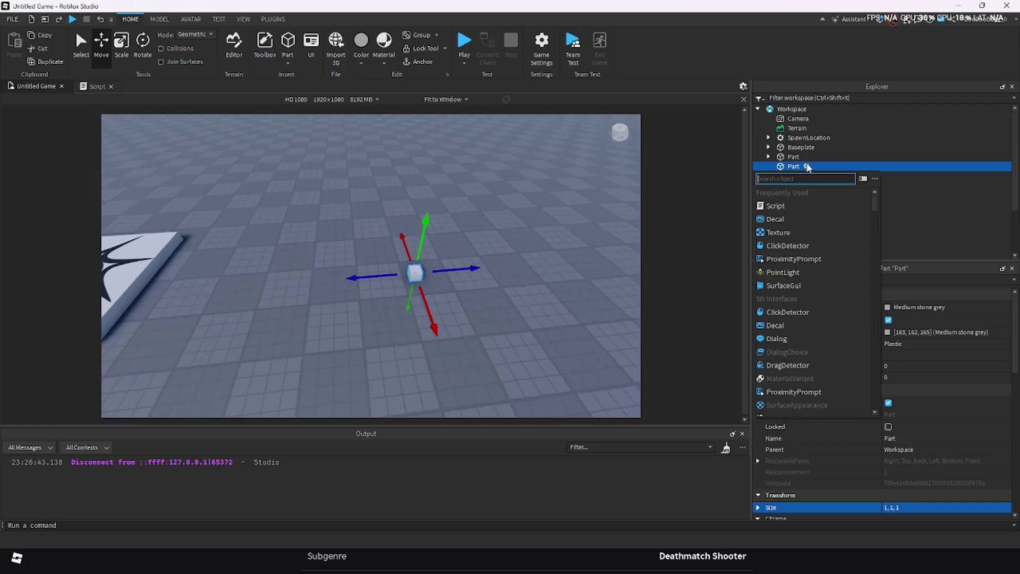
{"action": "type", "text": "att"}
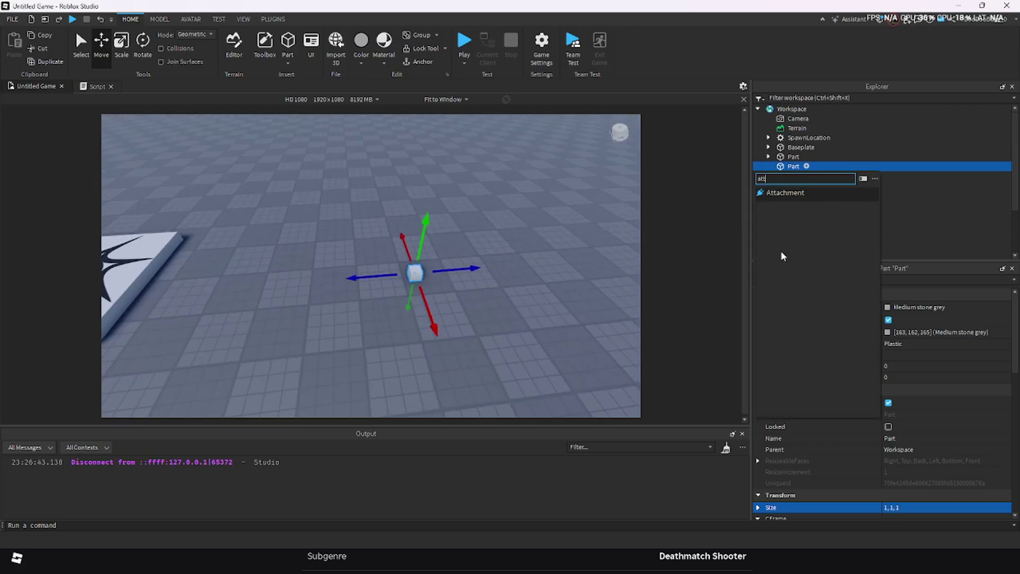
{"action": "key", "text": "BackSpace"}
{"action": "key", "text": "BackSpace"}
{"action": "type", "text": "t"}
{"action": "left_click", "coordinate": [784, 192]}
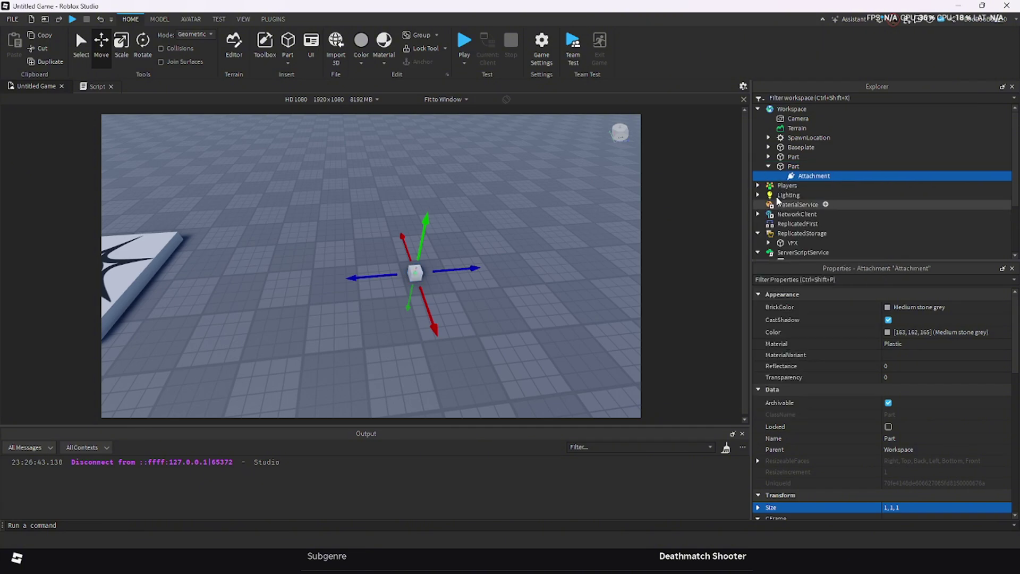
{"action": "left_click", "coordinate": [837, 176]}
{"action": "left_click", "coordinate": [798, 215]}
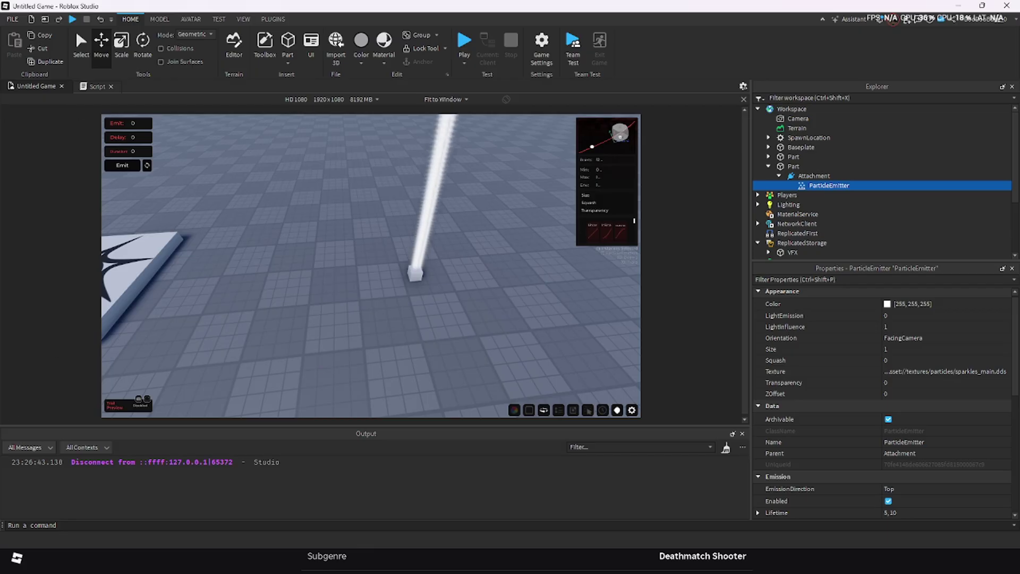
{"action": "left_click", "coordinate": [930, 371]}
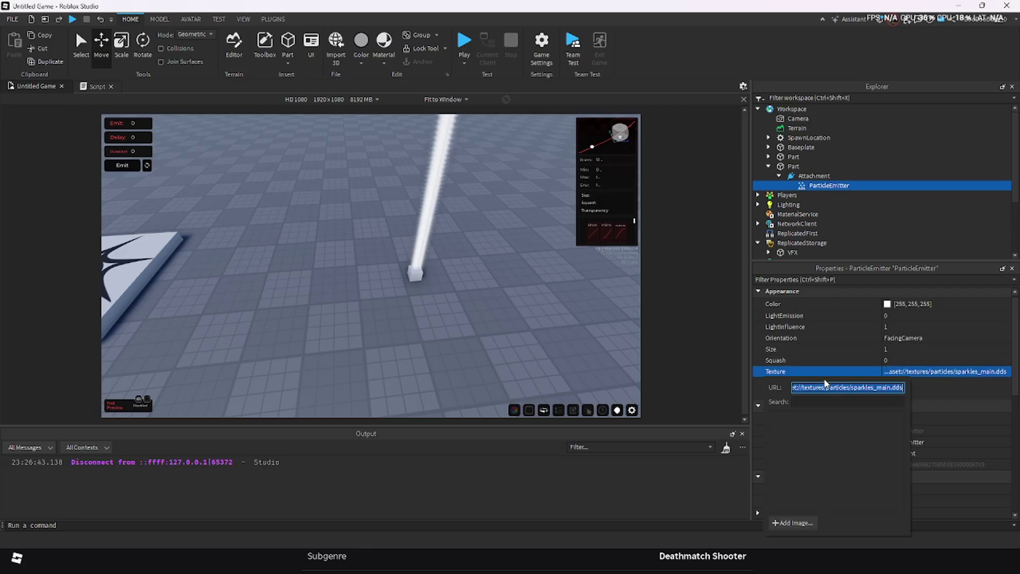
{"action": "key", "text": "Return"}
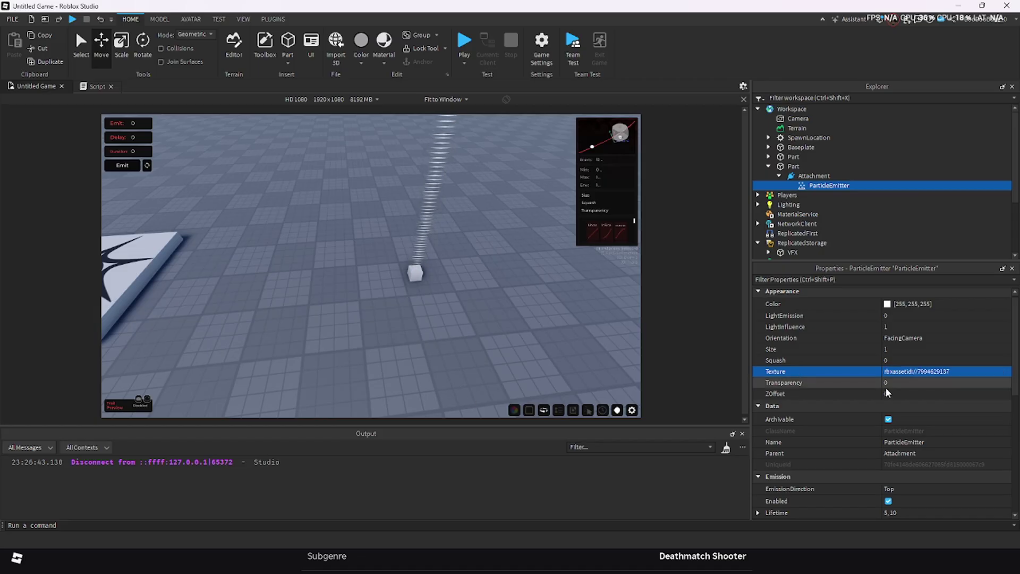
{"action": "right_click_drag", "start_coordinate": [349, 261], "coordinate": [349, 261]}
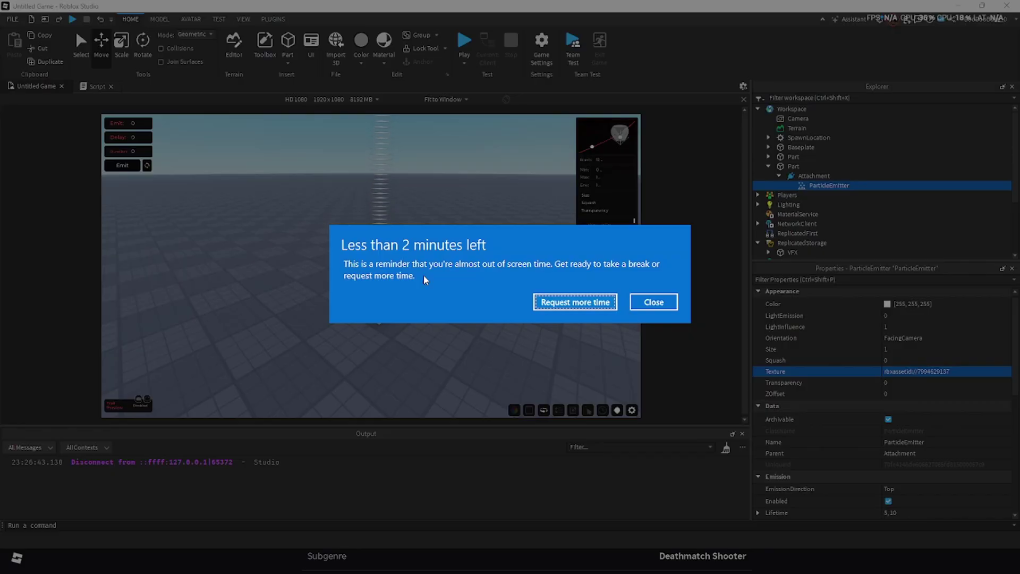
{"action": "left_click", "coordinate": [653, 302]}
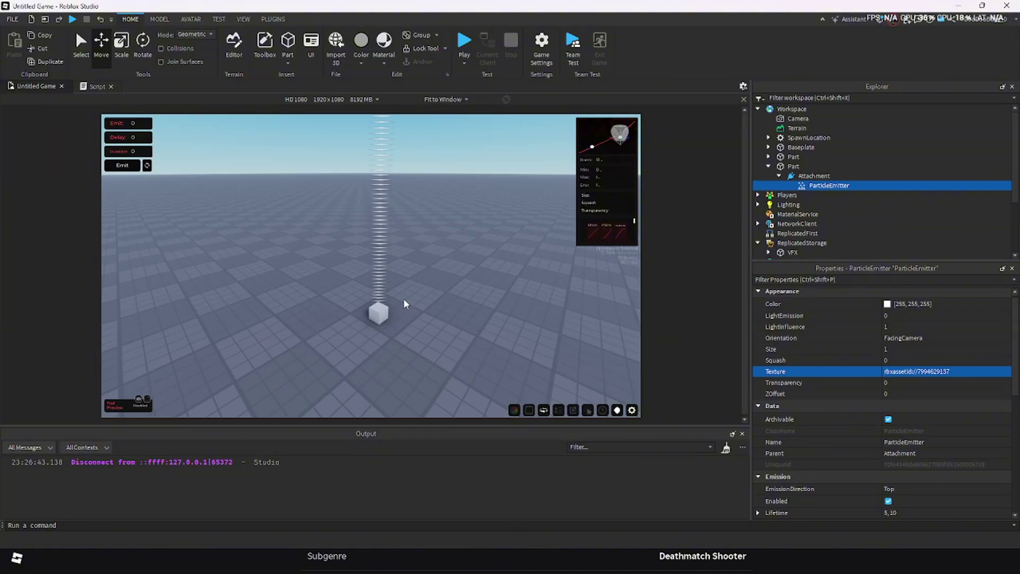
- Set the ParticleEmitter's LightInfluence to 0 and its LightEmission to 1
{"action": "key", "text": "w"}
{"action": "right_click_drag", "start_coordinate": [410, 298], "coordinate": [410, 298]}
{"action": "key", "text": "s"}
{"action": "right_click_drag", "start_coordinate": [454, 198], "coordinate": [454, 198]}
{"action": "key", "text": "w"}
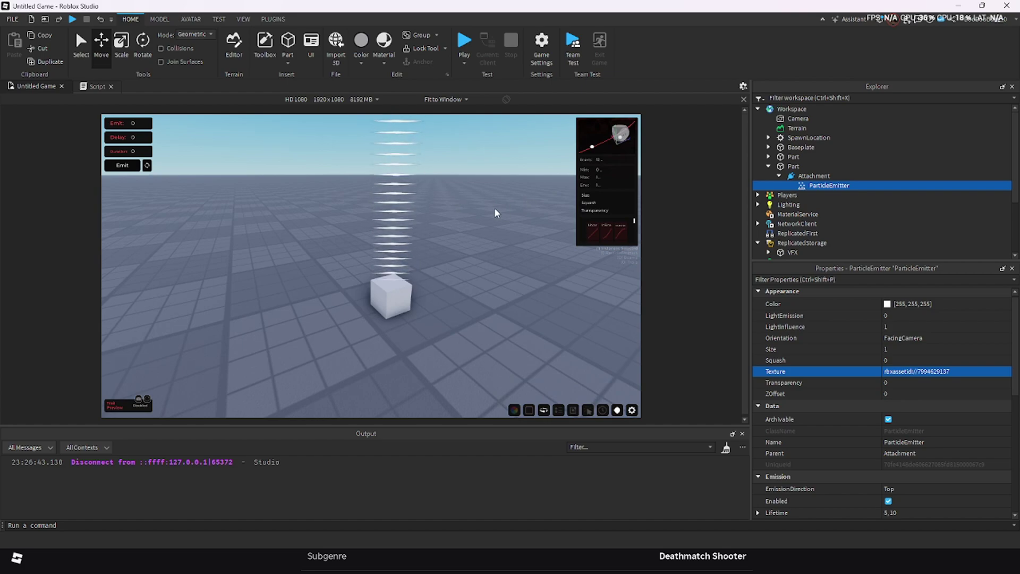
{"action": "left_click", "coordinate": [897, 316]}
{"action": "left_click", "coordinate": [897, 324]}
{"action": "scroll", "coordinate": [881, 330], "scroll_direction": "up", "scroll_amount": 1}
{"action": "key", "text": "Return"}
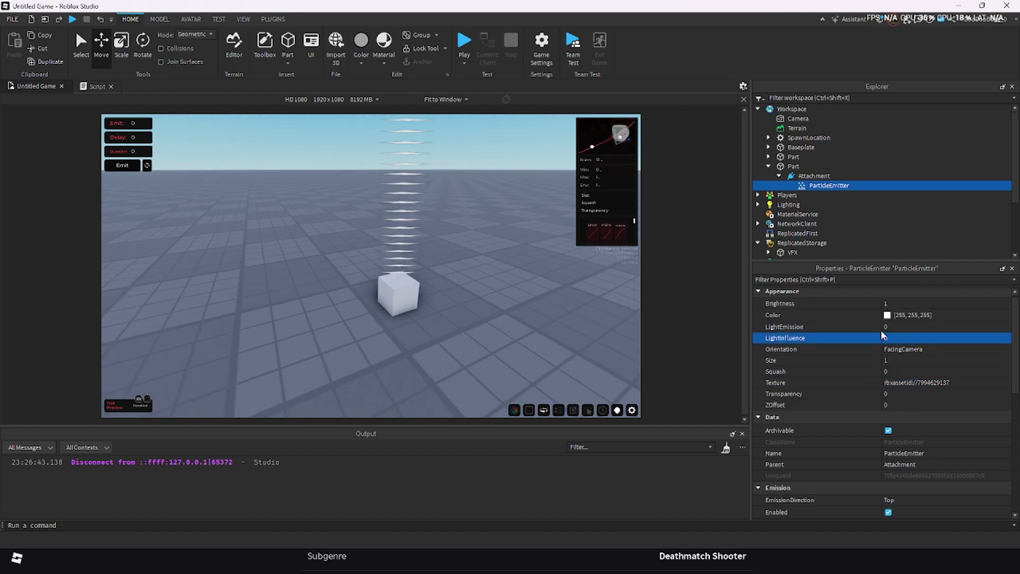
{"action": "left_click", "coordinate": [898, 327]}
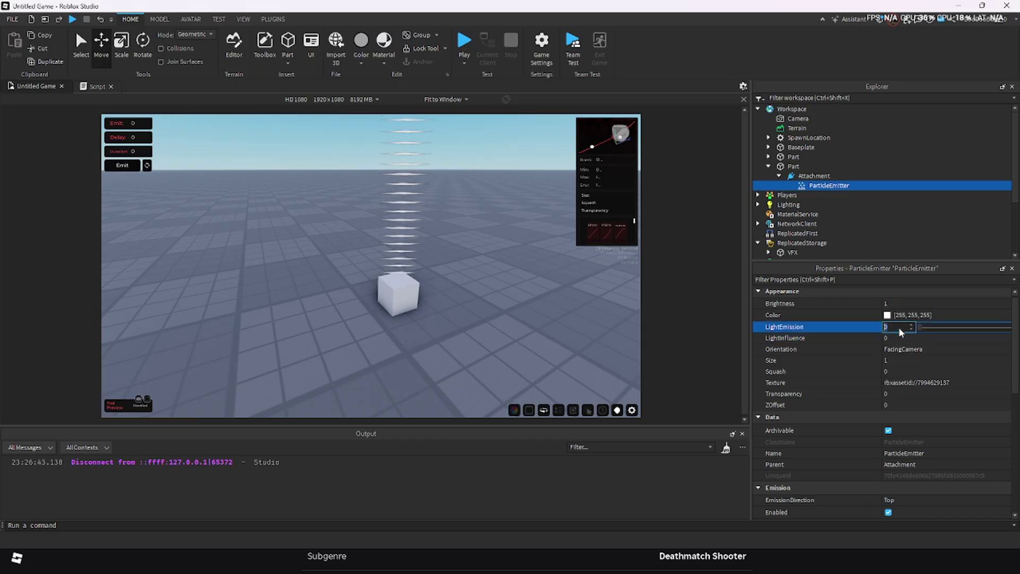
{"action": "type", "text": "1"}
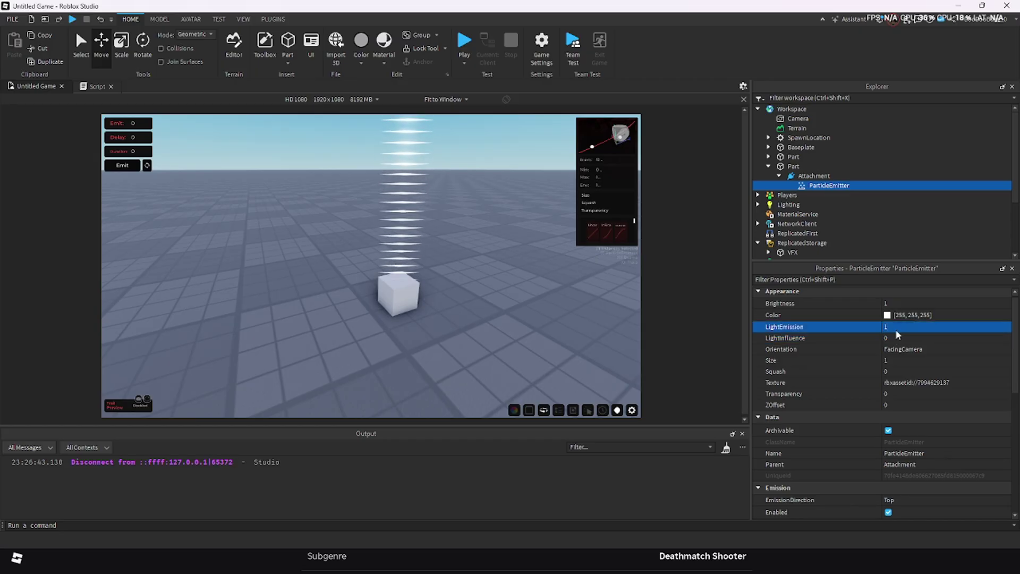
- Set the ParticleEmitter's Brightness to 20
{"action": "left_click", "coordinate": [892, 304]}
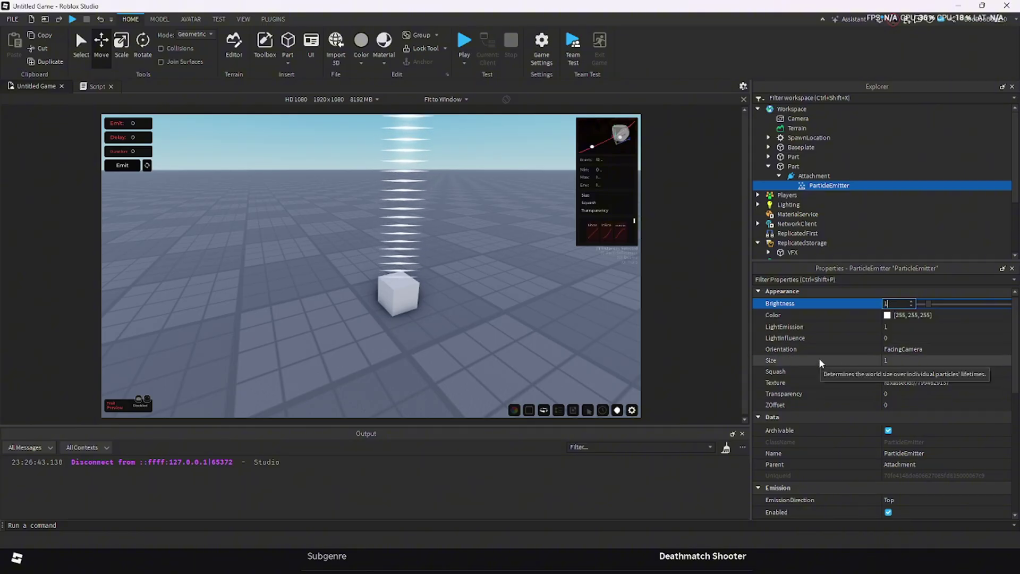
{"action": "type", "text": "7"}
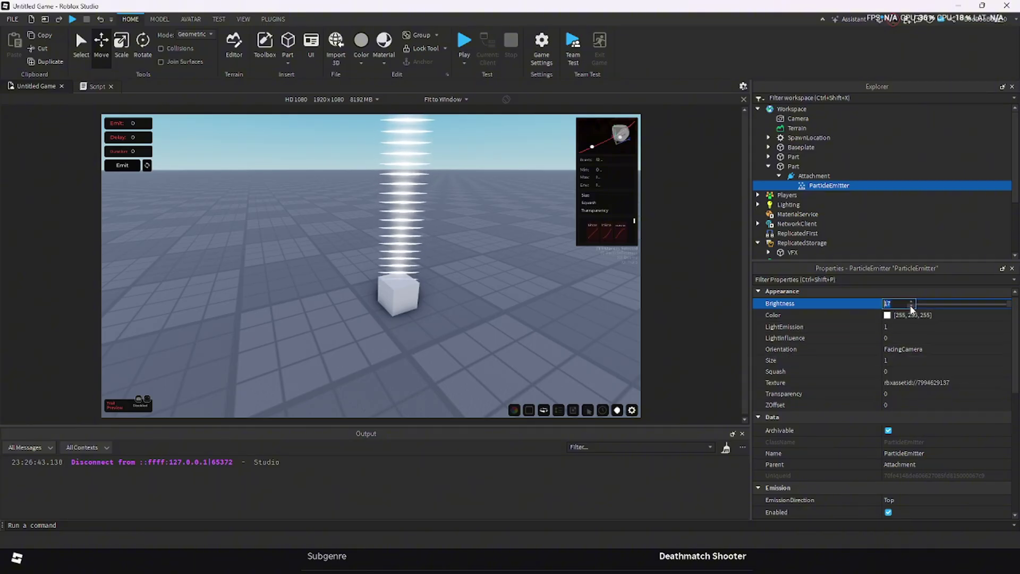
{"action": "type", "text": "20"}
{"action": "key", "text": "Return"}
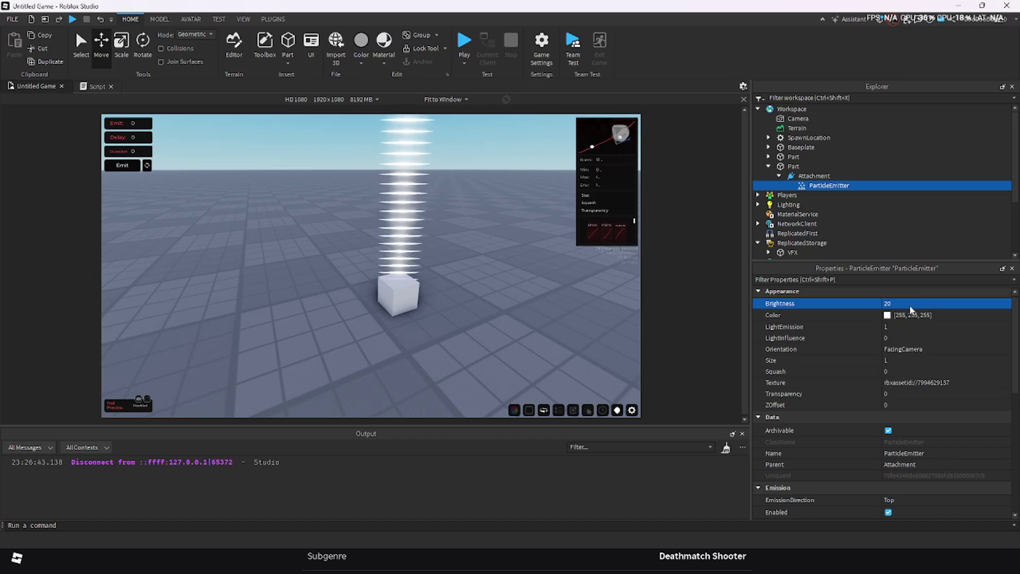
- Set the ParticleEmitter's Lifetime range to 0.3,0.4 and view the shortened particle stream around the part
{"action": "scroll", "coordinate": [901, 378], "scroll_direction": "down", "scroll_amount": 10}
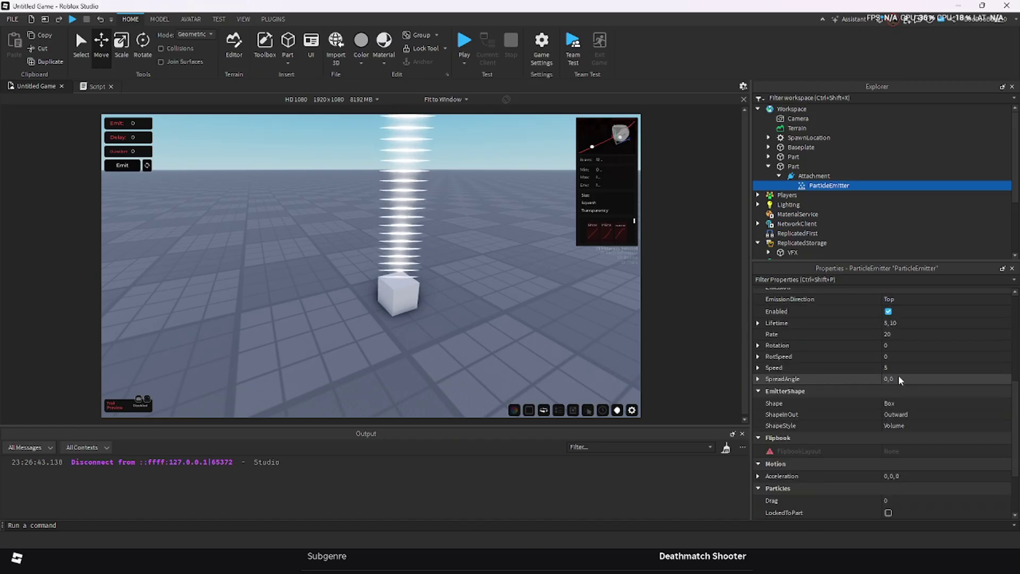
{"action": "scroll", "coordinate": [837, 388], "scroll_direction": "up", "scroll_amount": 6}
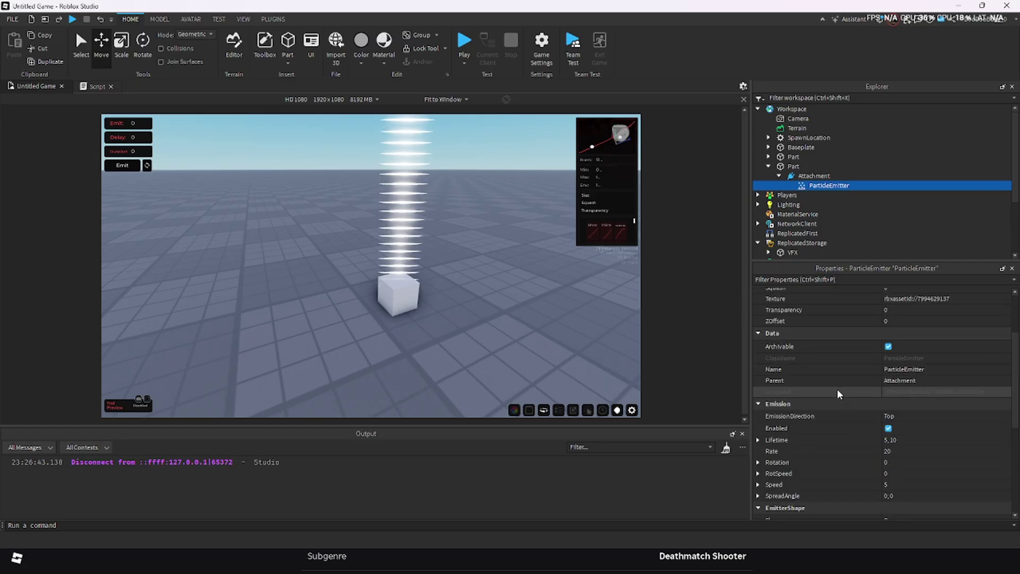
{"action": "left_click", "coordinate": [908, 441]}
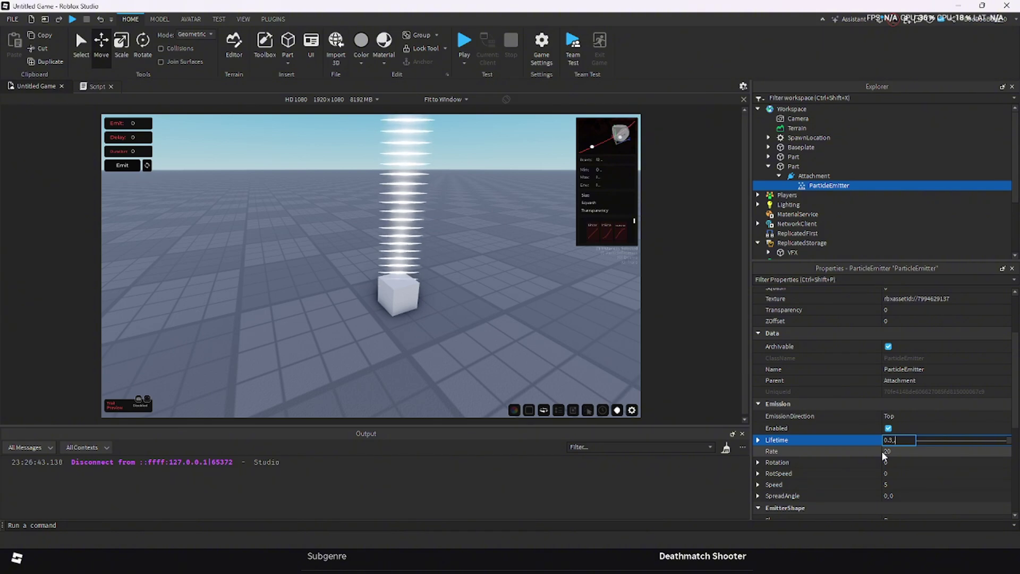
{"action": "scroll", "coordinate": [515, 270], "scroll_direction": "down", "scroll_amount": 3}
{"action": "right_click_drag", "start_coordinate": [515, 272], "coordinate": [515, 271]}
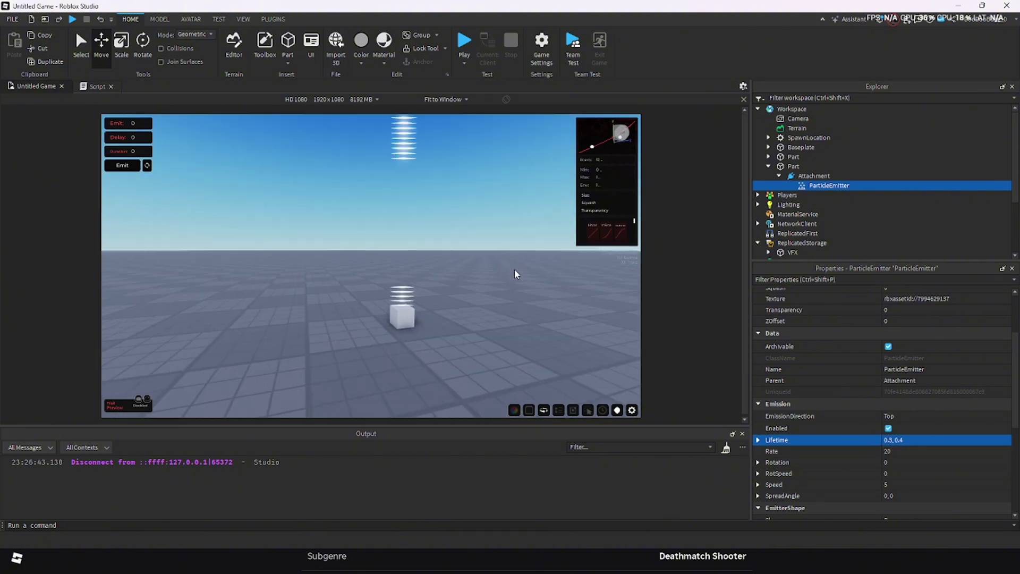
{"action": "scroll", "coordinate": [514, 270], "scroll_direction": "down", "scroll_amount": 4}
{"action": "scroll", "coordinate": [515, 275], "scroll_direction": "up", "scroll_amount": 3}
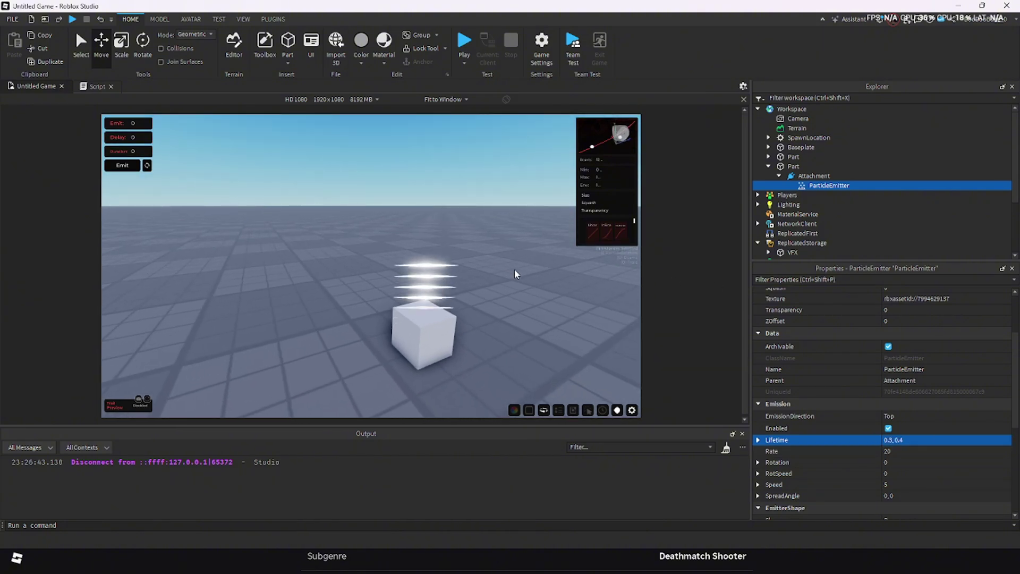
{"action": "right_click_drag", "start_coordinate": [514, 274], "coordinate": [515, 275]}
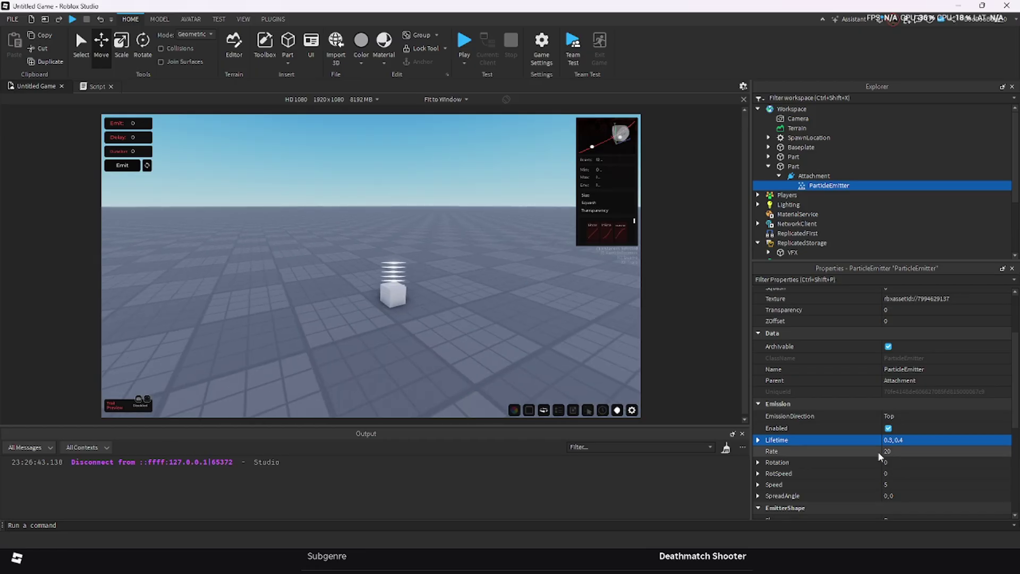
- Set the ParticleEmitter's Orientation to VelocityParallel and view the emitted particles from another angle
{"action": "scroll", "coordinate": [945, 402], "scroll_direction": "up", "scroll_amount": 3}
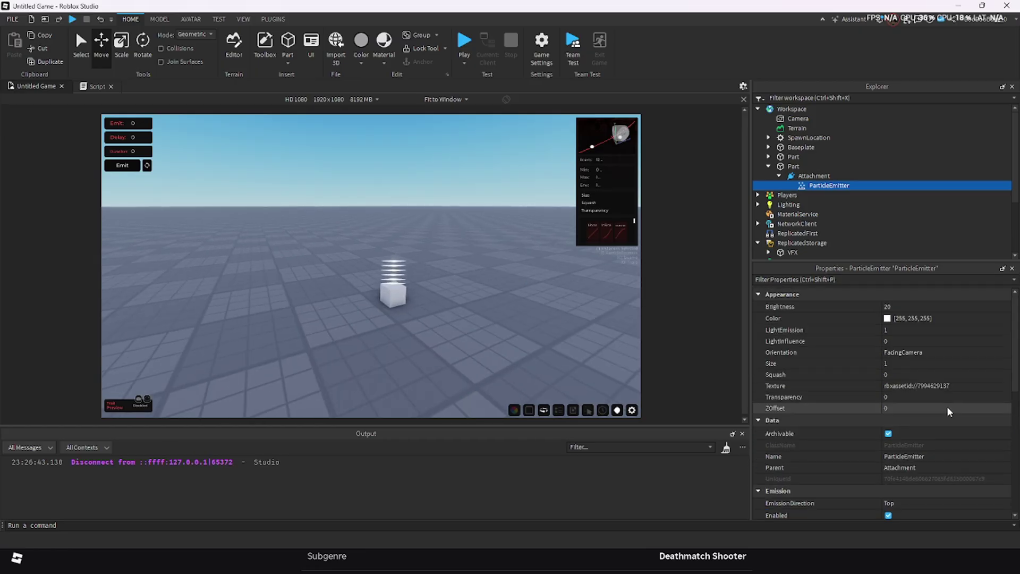
{"action": "left_click", "coordinate": [913, 354]}
{"action": "left_click", "coordinate": [913, 353]}
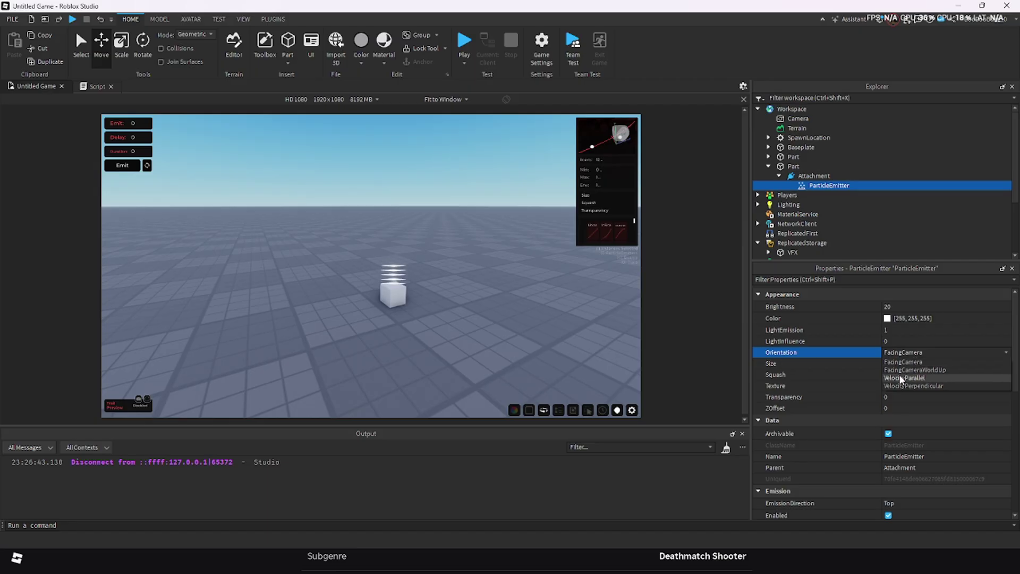
{"action": "left_click", "coordinate": [900, 376]}
{"action": "right_click_drag", "start_coordinate": [522, 315], "coordinate": [522, 315]}
{"action": "key", "text": "w"}
{"action": "key", "text": "s"}
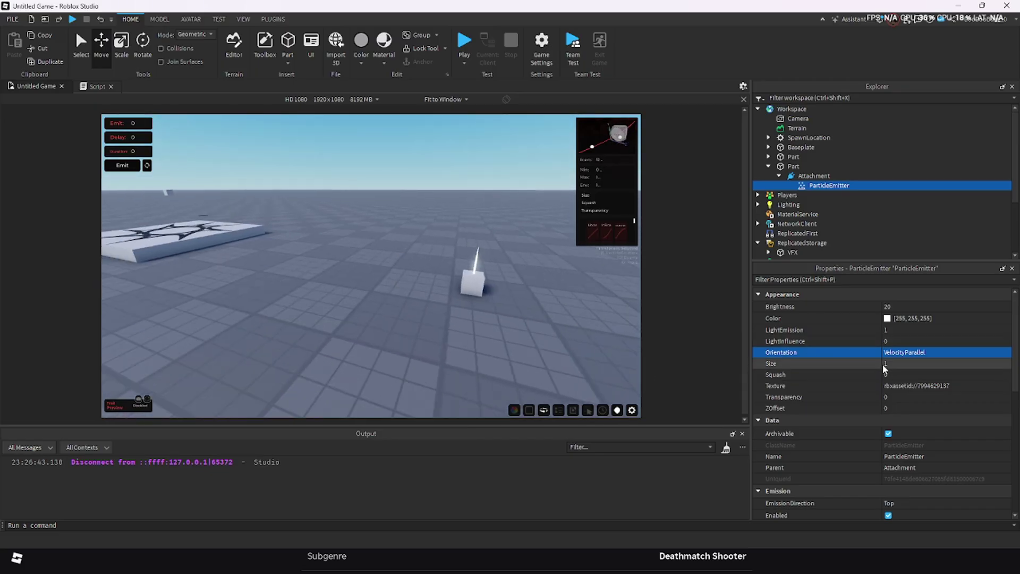
- Set the ParticleEmitter's SpreadAngle to 360,360 and inspect the particles spreading around the part
{"action": "scroll", "coordinate": [886, 366], "scroll_direction": "down", "scroll_amount": 3}
{"action": "scroll", "coordinate": [887, 366], "scroll_direction": "down", "scroll_amount": 1}
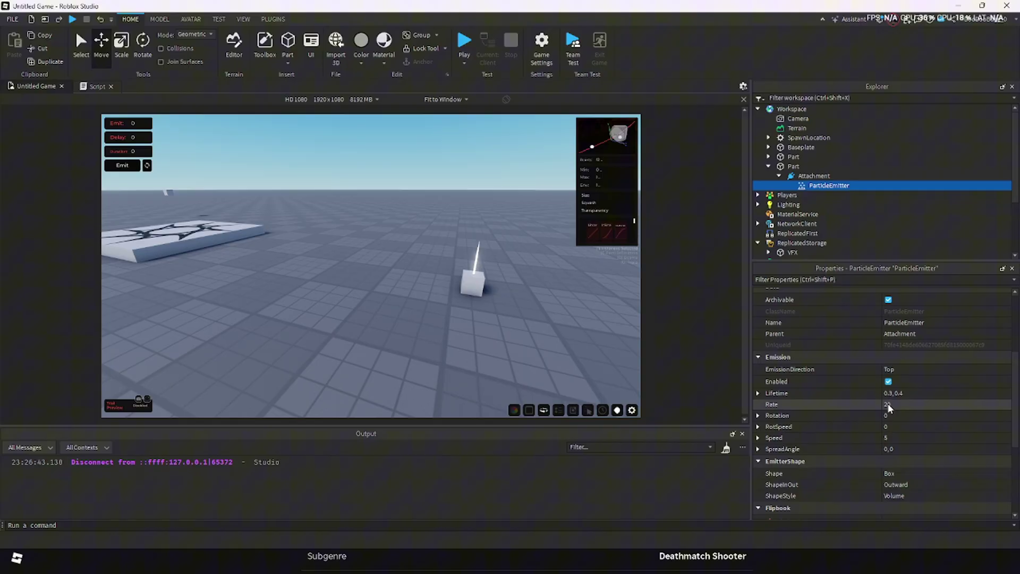
{"action": "left_click", "coordinate": [892, 446]}
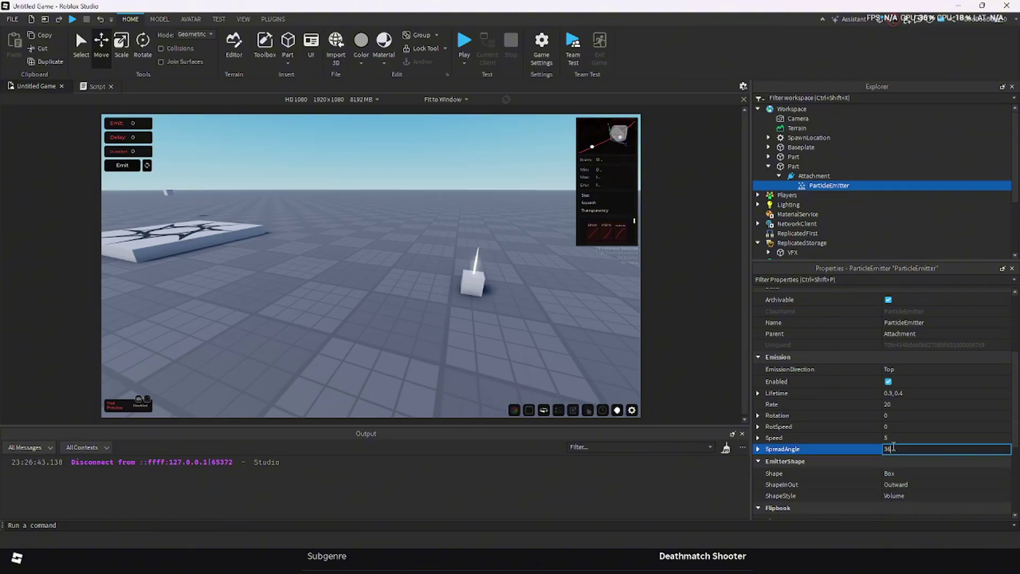
{"action": "type", "text": "360,"}
{"action": "key", "text": "Return"}
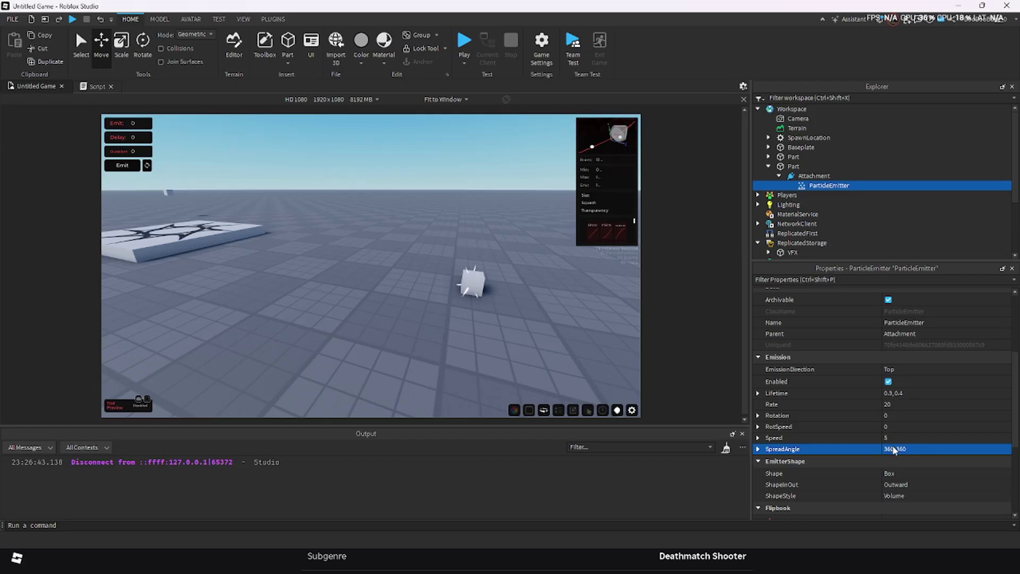
{"action": "scroll", "coordinate": [549, 331], "scroll_direction": "down", "scroll_amount": 3}
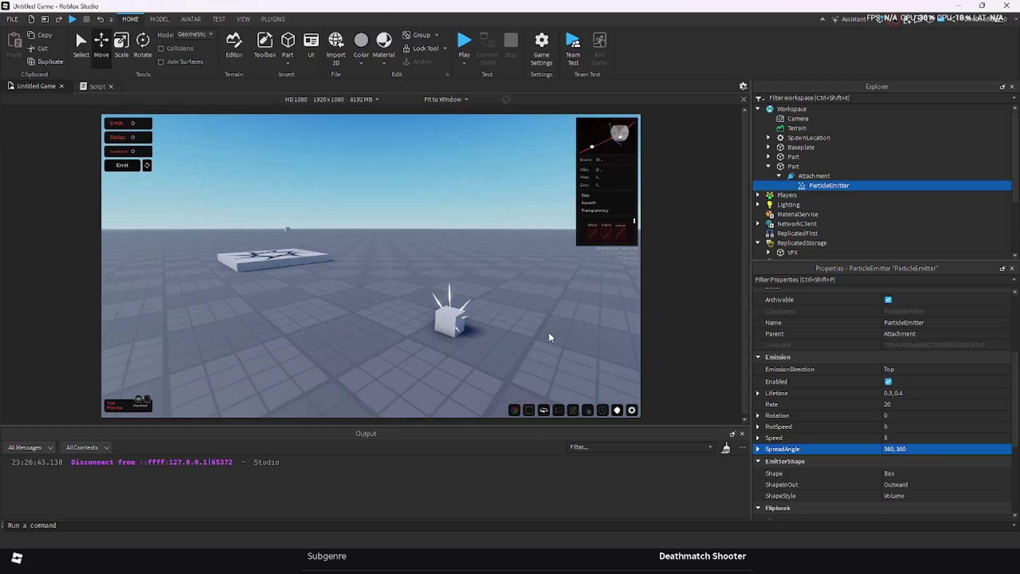
{"action": "scroll", "coordinate": [549, 332], "scroll_direction": "up", "scroll_amount": 3}
{"action": "right_click_drag", "start_coordinate": [549, 332], "coordinate": [549, 333]}
{"action": "scroll", "coordinate": [549, 334], "scroll_direction": "down", "scroll_amount": 4}
{"action": "right_click", "coordinate": [551, 342]}
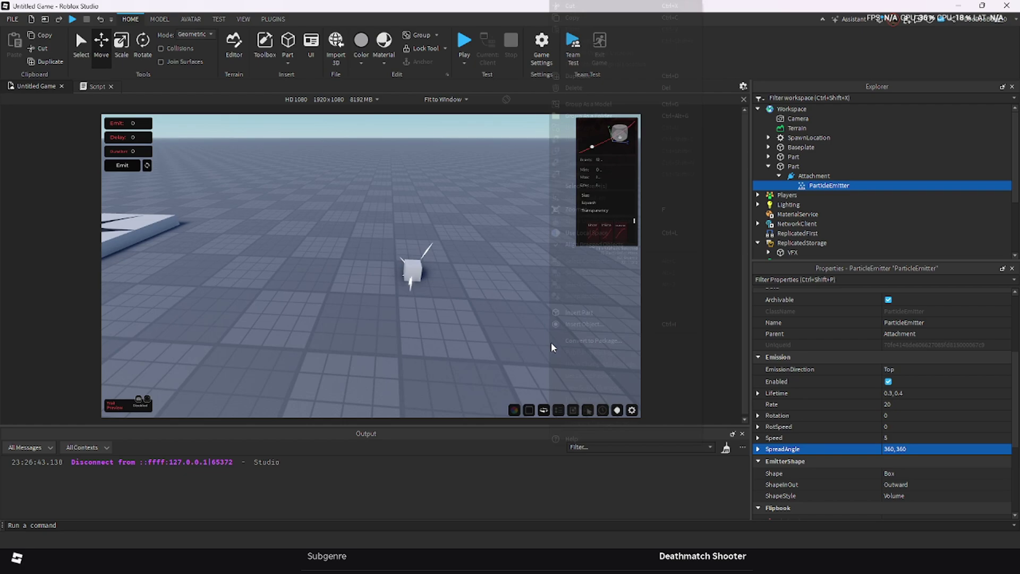
- Set the ParticleEmitter's Speed range to 5,25
{"action": "left_click", "coordinate": [904, 437]}
{"action": "left_click", "coordinate": [903, 438]}
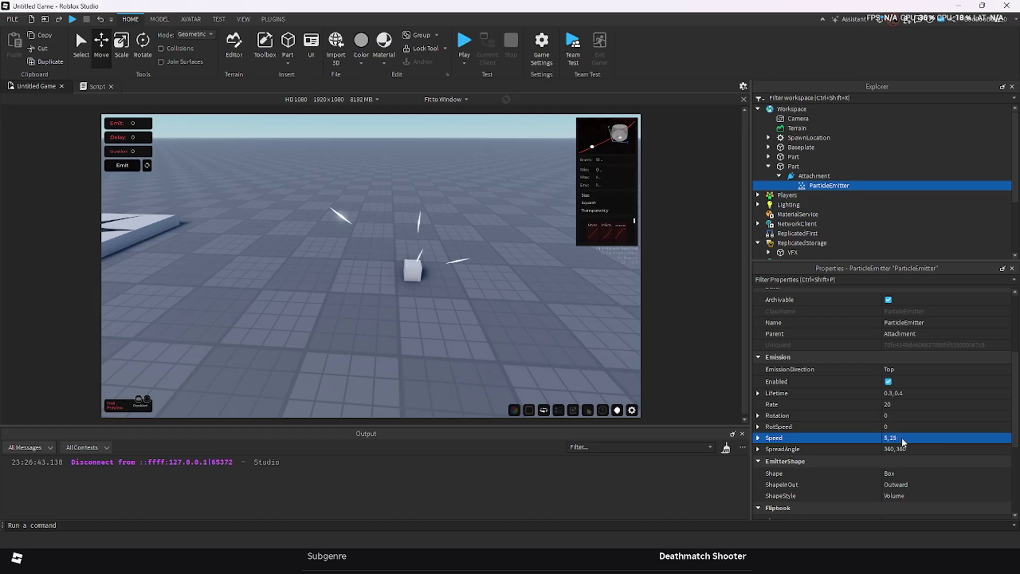
{"action": "right_click_drag", "start_coordinate": [416, 285], "coordinate": [416, 285]}
- Raise the small part off the baseplate to a height of about 6.5 studs and view its particles up close
{"action": "left_click", "coordinate": [406, 240]}
{"action": "right_click_drag", "start_coordinate": [404, 239], "coordinate": [404, 239]}
{"action": "left_click_drag", "start_coordinate": [384, 186], "coordinate": [392, 77]}
{"action": "right_click_drag", "start_coordinate": [438, 167], "coordinate": [439, 167]}
{"action": "key", "text": "f"}
{"action": "scroll", "coordinate": [438, 166], "scroll_direction": "up", "scroll_amount": 1}
{"action": "scroll", "coordinate": [438, 166], "scroll_direction": "down", "scroll_amount": 2}
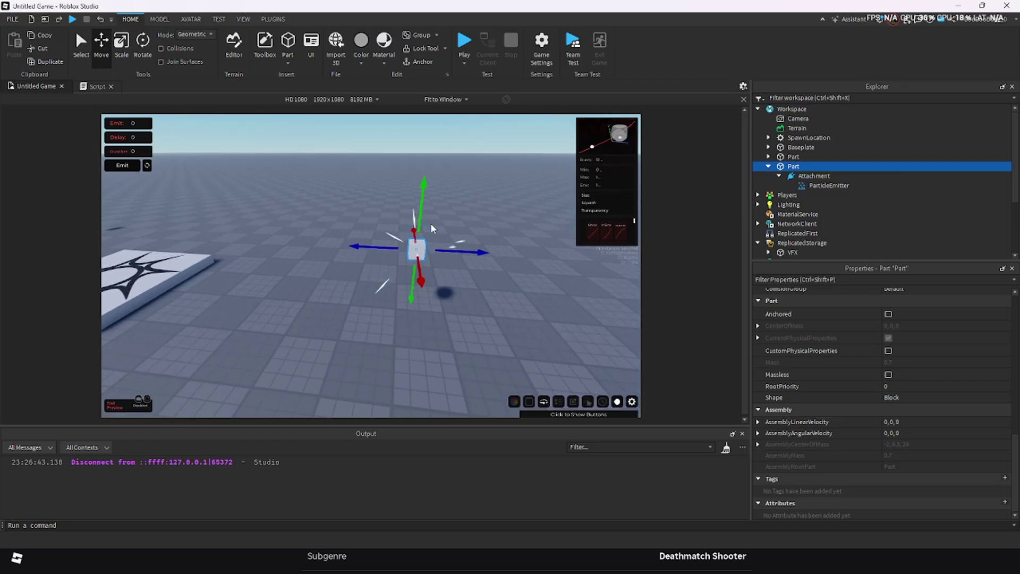
{"action": "right_click_drag", "start_coordinate": [432, 229], "coordinate": [432, 228]}
{"action": "scroll", "coordinate": [431, 228], "scroll_direction": "down", "scroll_amount": 1}
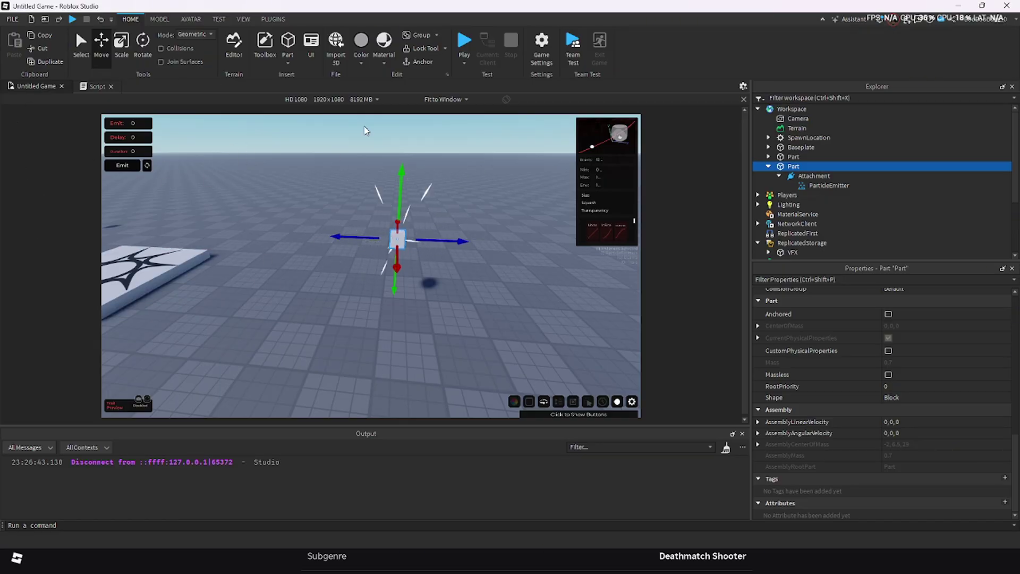
{"action": "right_click_drag", "start_coordinate": [499, 298], "coordinate": [501, 298]}
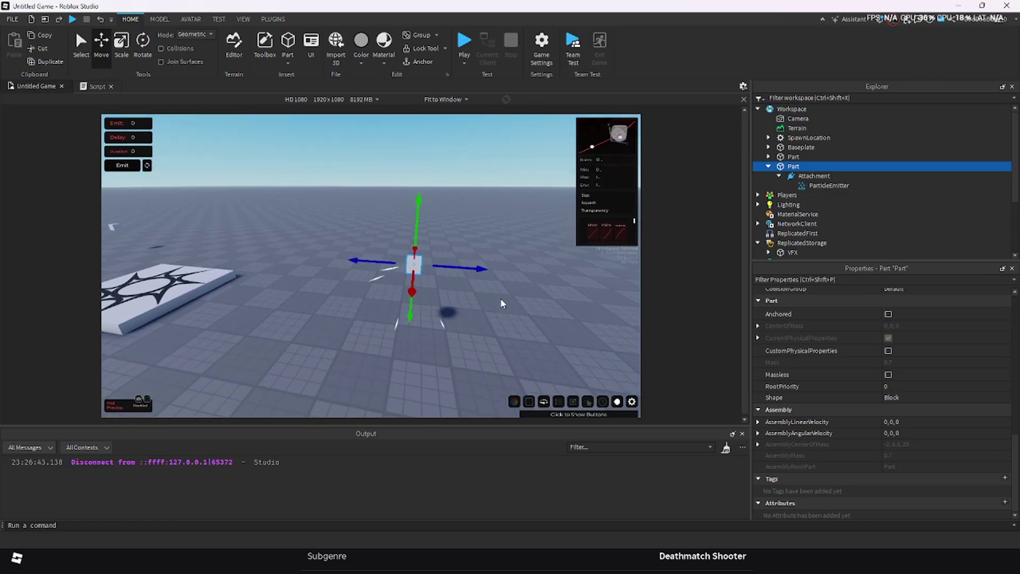
{"action": "scroll", "coordinate": [454, 290], "scroll_direction": "up", "scroll_amount": 4}
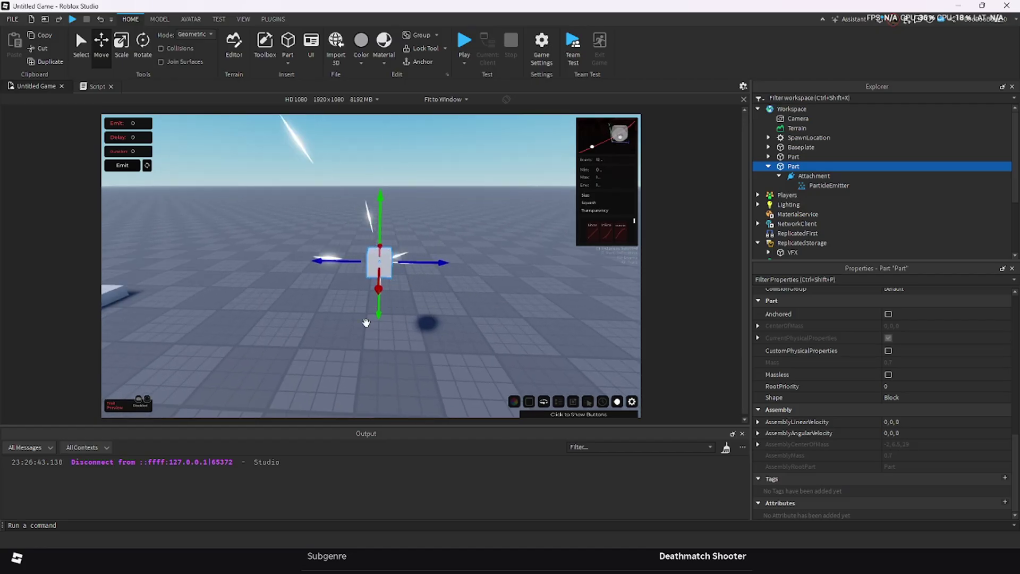
{"action": "scroll", "coordinate": [888, 383], "scroll_direction": "up", "scroll_amount": 5}
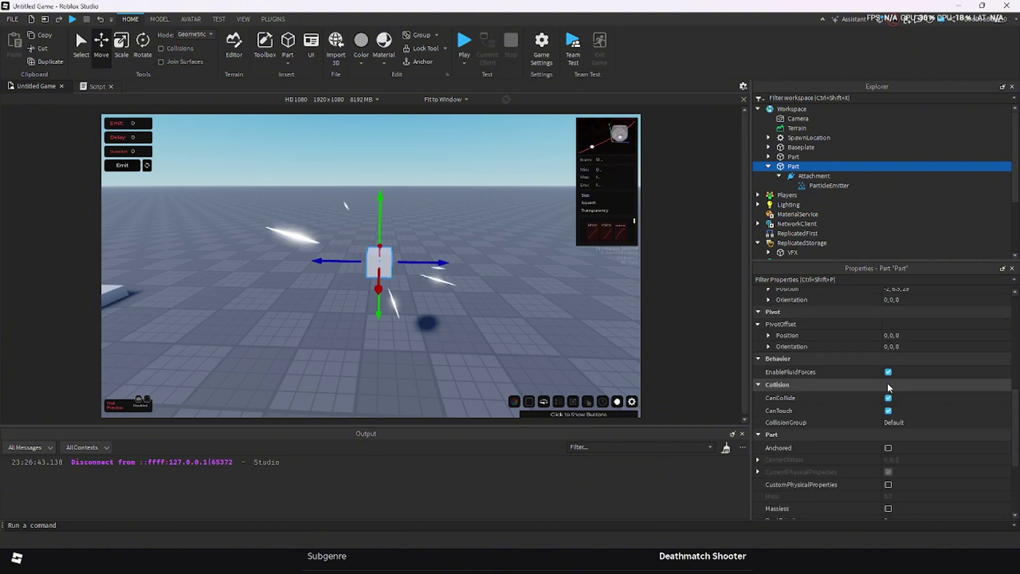
{"action": "scroll", "coordinate": [882, 387], "scroll_direction": "up", "scroll_amount": 6}
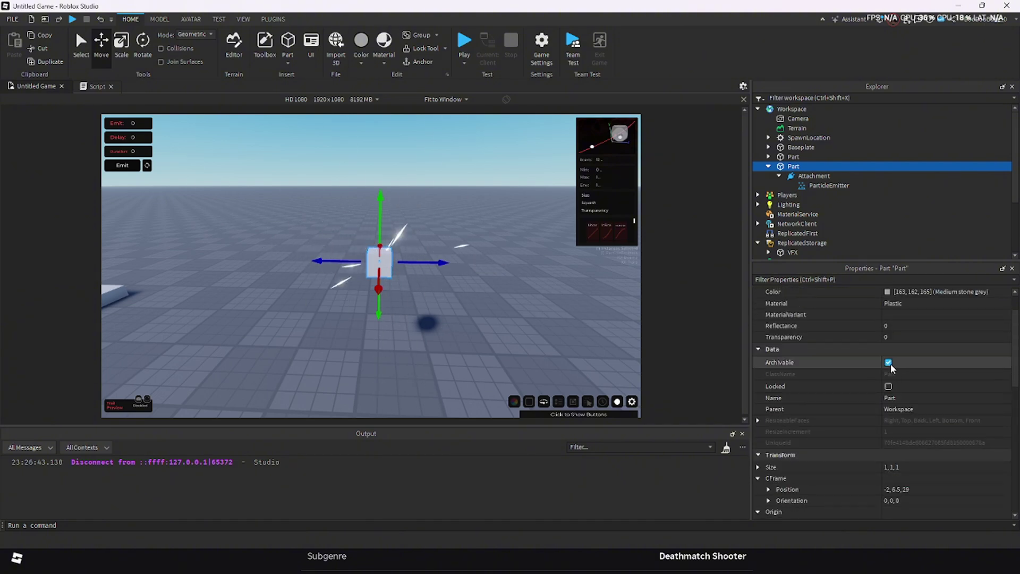
{"action": "scroll", "coordinate": [888, 367], "scroll_direction": "up", "scroll_amount": 1}
{"action": "scroll", "coordinate": [887, 367], "scroll_direction": "down", "scroll_amount": 6}
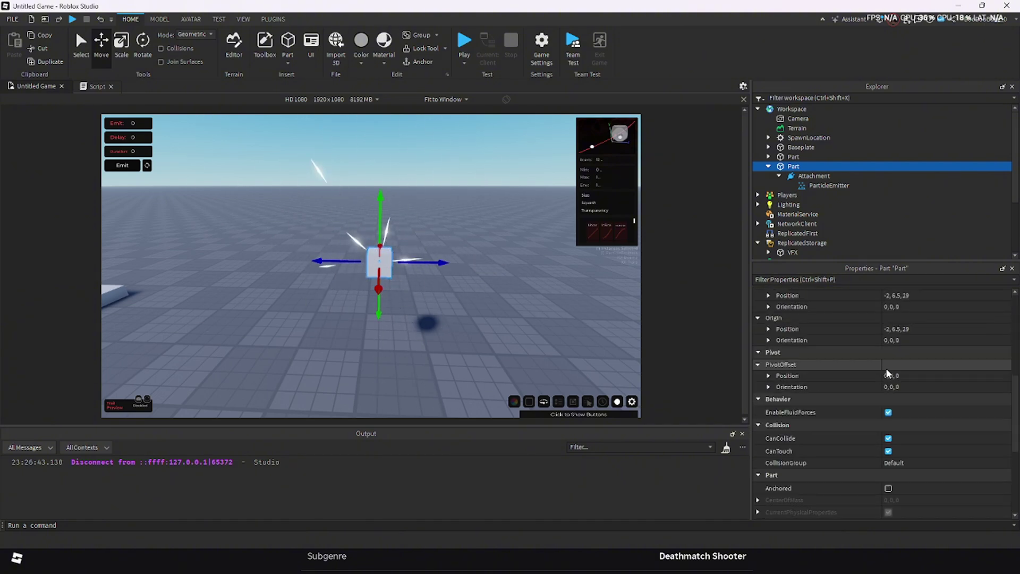
{"action": "scroll", "coordinate": [890, 391], "scroll_direction": "down", "scroll_amount": 4}
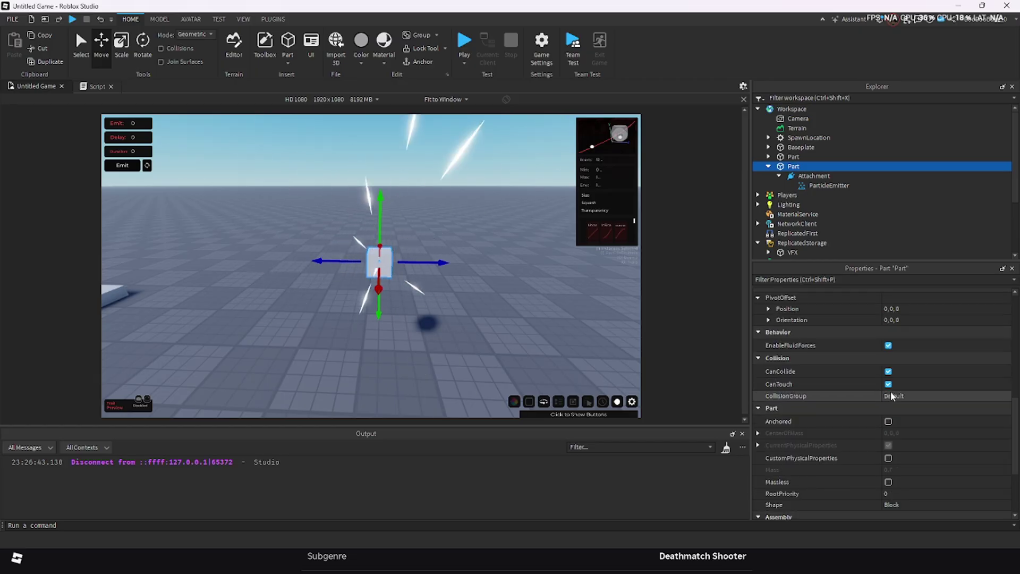
{"action": "scroll", "coordinate": [891, 405], "scroll_direction": "up", "scroll_amount": 3}
{"action": "scroll", "coordinate": [904, 400], "scroll_direction": "down", "scroll_amount": 4}
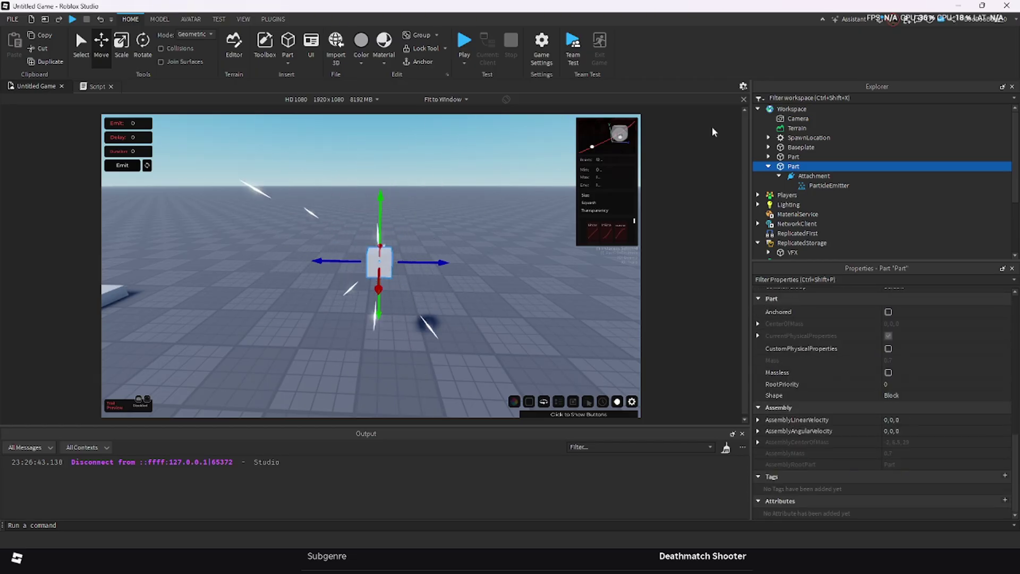
- Turn off the ParticleEmitter's Enabled property to stop its continuous emission
{"action": "left_click", "coordinate": [817, 184]}
{"action": "scroll", "coordinate": [917, 394], "scroll_direction": "up", "scroll_amount": 5}
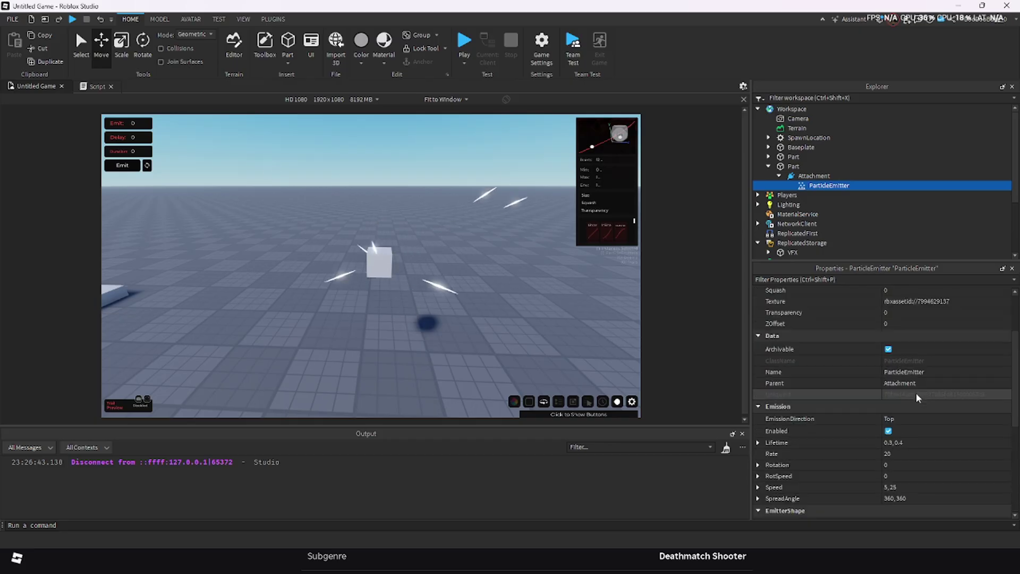
{"action": "scroll", "coordinate": [871, 473], "scroll_direction": "down", "scroll_amount": 1}
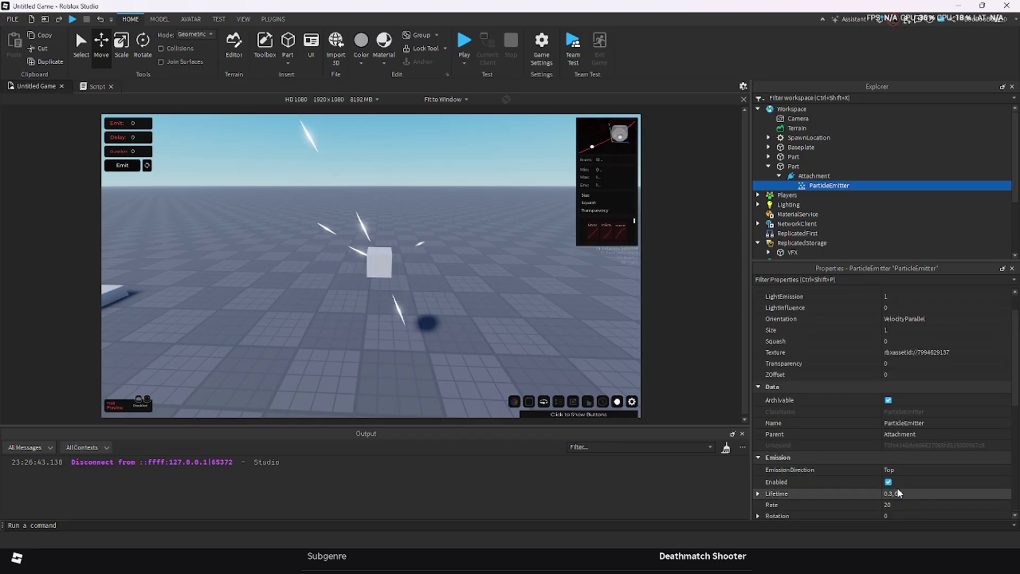
{"action": "left_click", "coordinate": [888, 482]}
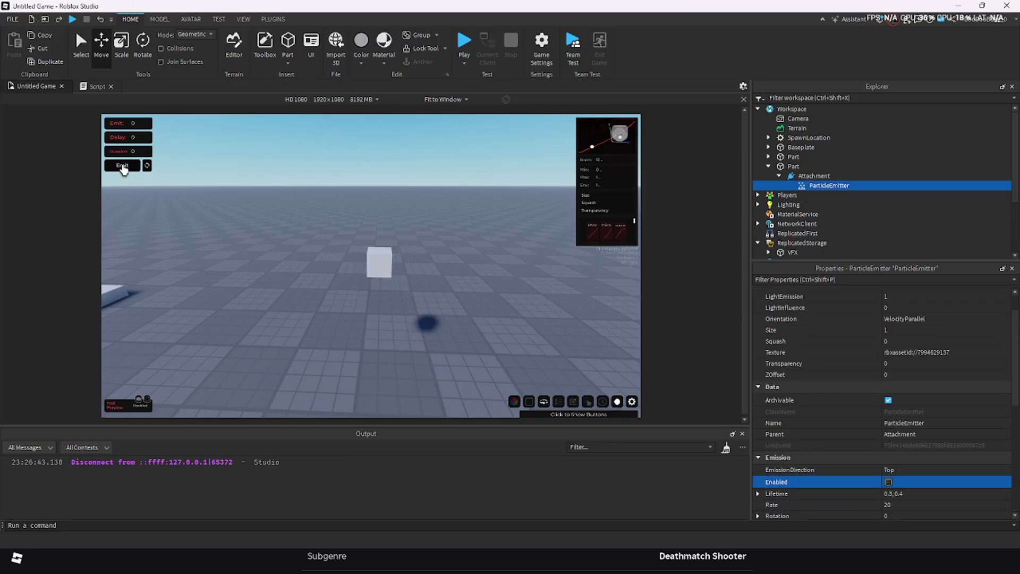
- Select the floating part, set its emit count to 23 and emit a test burst
{"action": "left_click", "coordinate": [278, 205]}
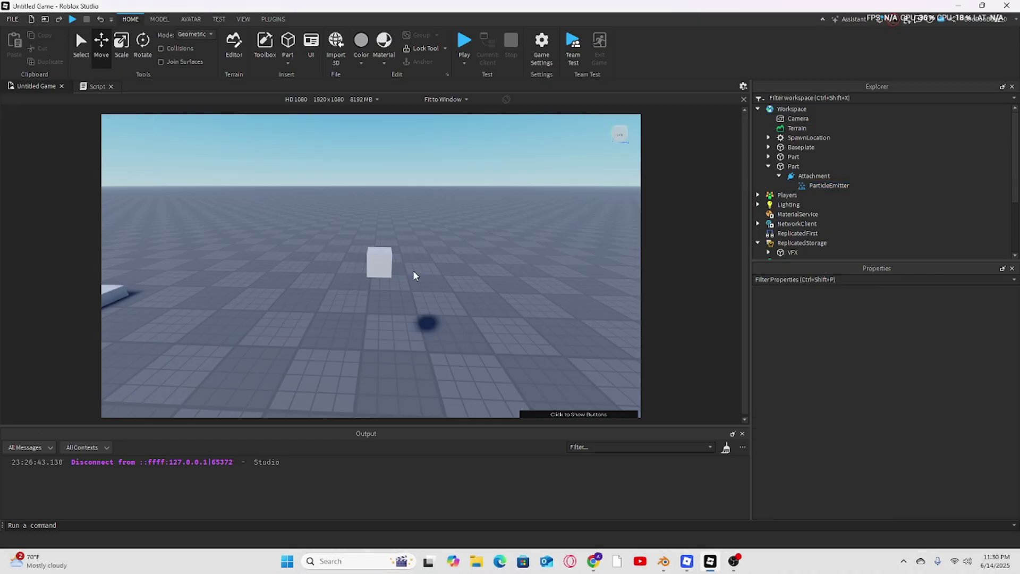
{"action": "left_click", "coordinate": [371, 254]}
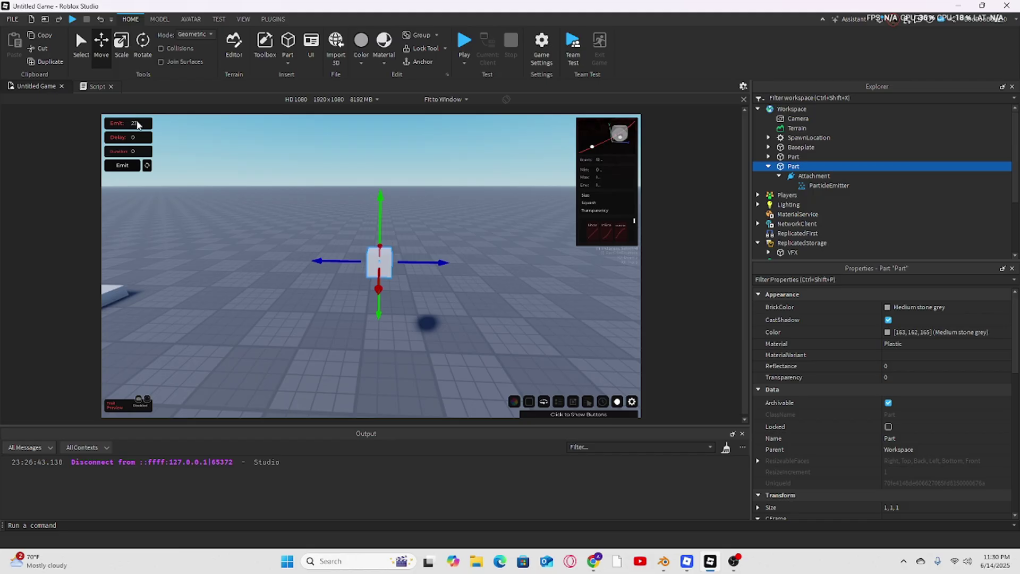
{"action": "left_click", "coordinate": [126, 167]}
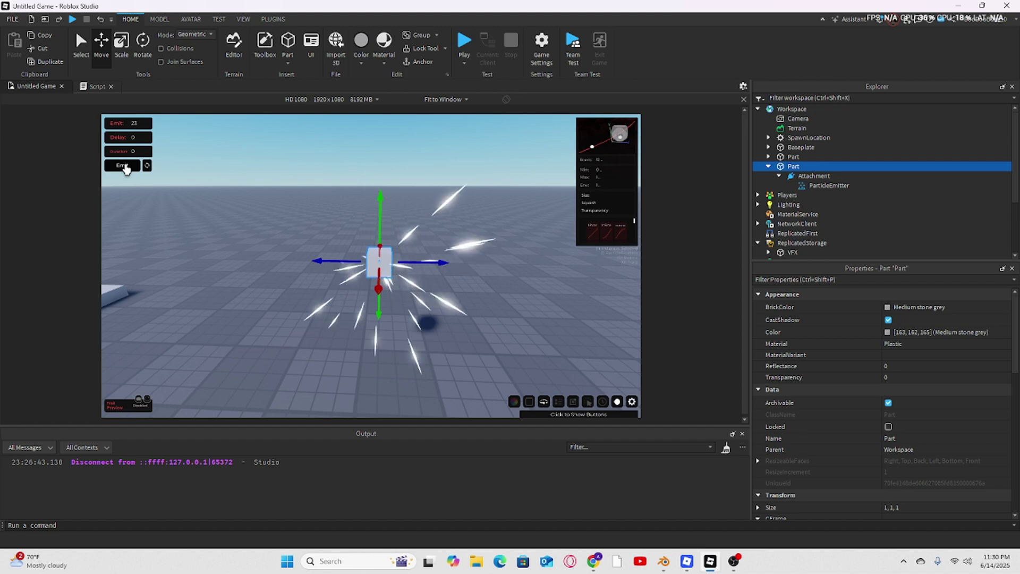
- Set the part's emit count to 30 and emit several test bursts, viewing them from different angles
{"action": "key", "text": "d"}
{"action": "right_click_drag", "start_coordinate": [277, 228], "coordinate": [255, 226]}
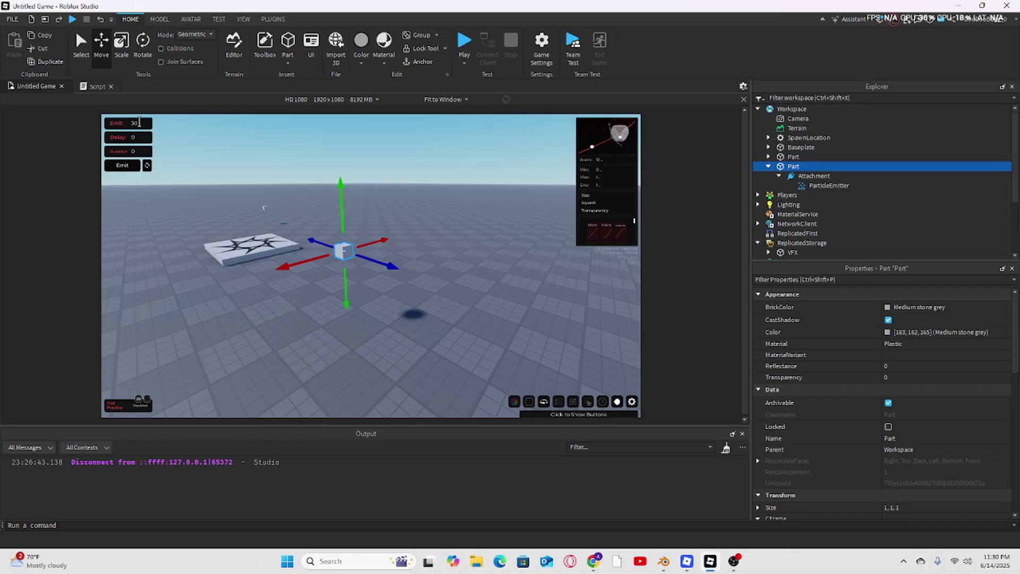
{"action": "left_click", "coordinate": [117, 167]}
{"action": "left_click", "coordinate": [118, 167]}
{"action": "left_click", "coordinate": [117, 167]}
{"action": "key", "text": "w"}
{"action": "key", "text": "a"}
{"action": "right_click_drag", "start_coordinate": [216, 229], "coordinate": [216, 230]}
{"action": "left_click", "coordinate": [120, 171]}
{"action": "left_click", "coordinate": [120, 171]}
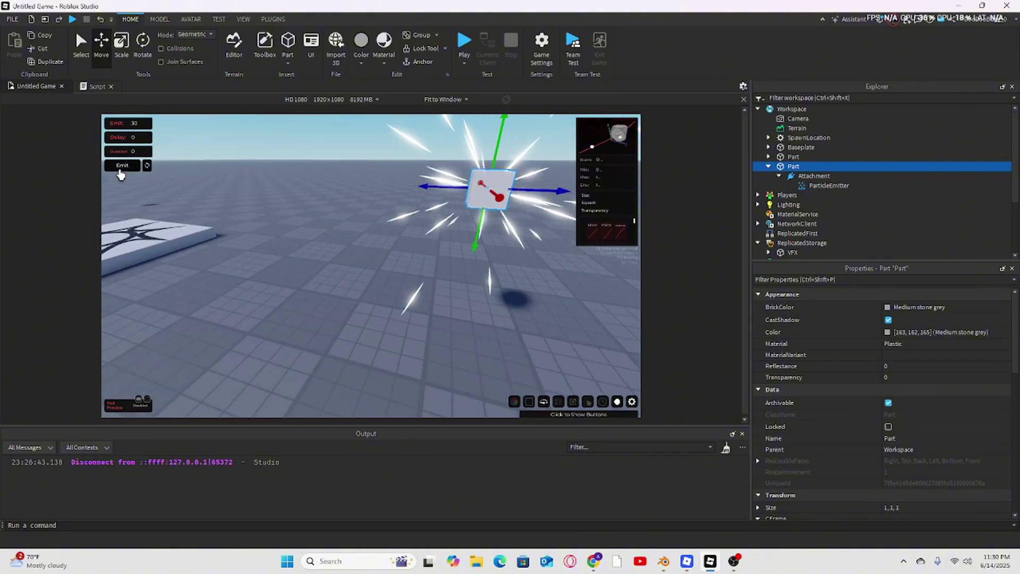
{"action": "key", "text": "s"}
{"action": "right_click_drag", "start_coordinate": [429, 242], "coordinate": [429, 241]}
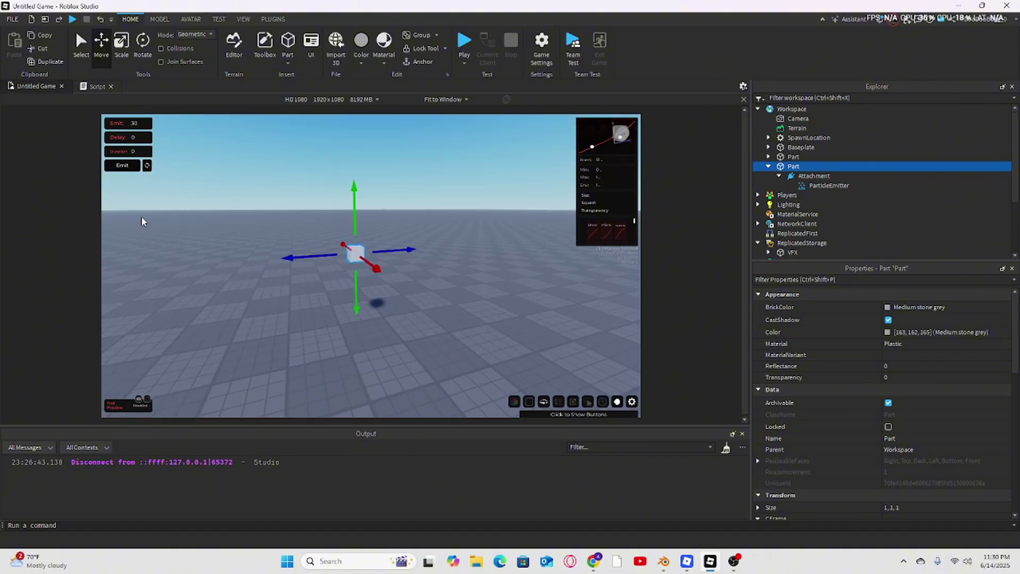
{"action": "left_click", "coordinate": [126, 166]}
{"action": "key", "text": "a"}
- Set the ParticleEmitter's Drag to 0.25 and emit a test burst
{"action": "scroll", "coordinate": [906, 365], "scroll_direction": "down", "scroll_amount": 10}
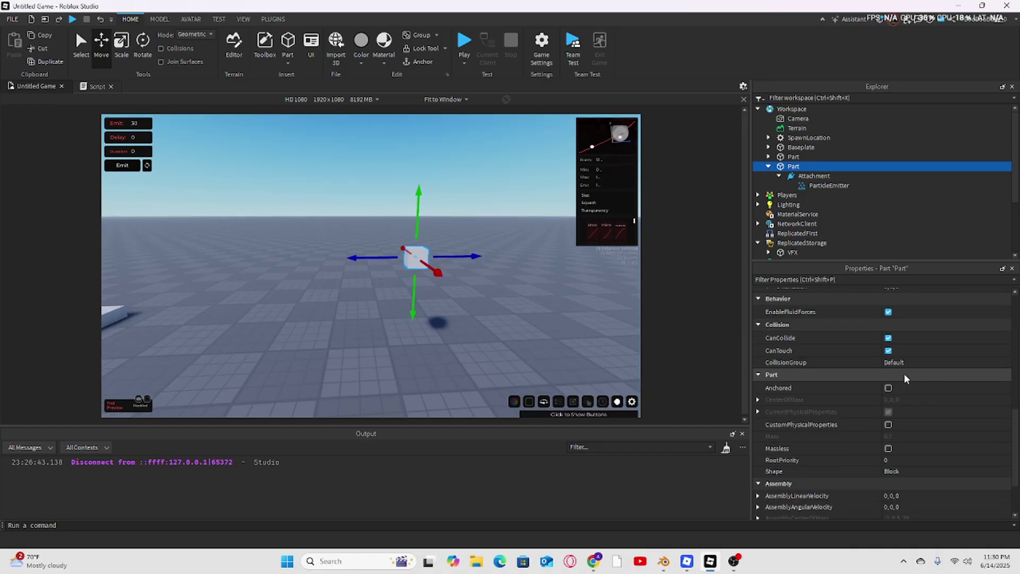
{"action": "scroll", "coordinate": [904, 373], "scroll_direction": "down", "scroll_amount": 3}
{"action": "scroll", "coordinate": [891, 393], "scroll_direction": "up", "scroll_amount": 4}
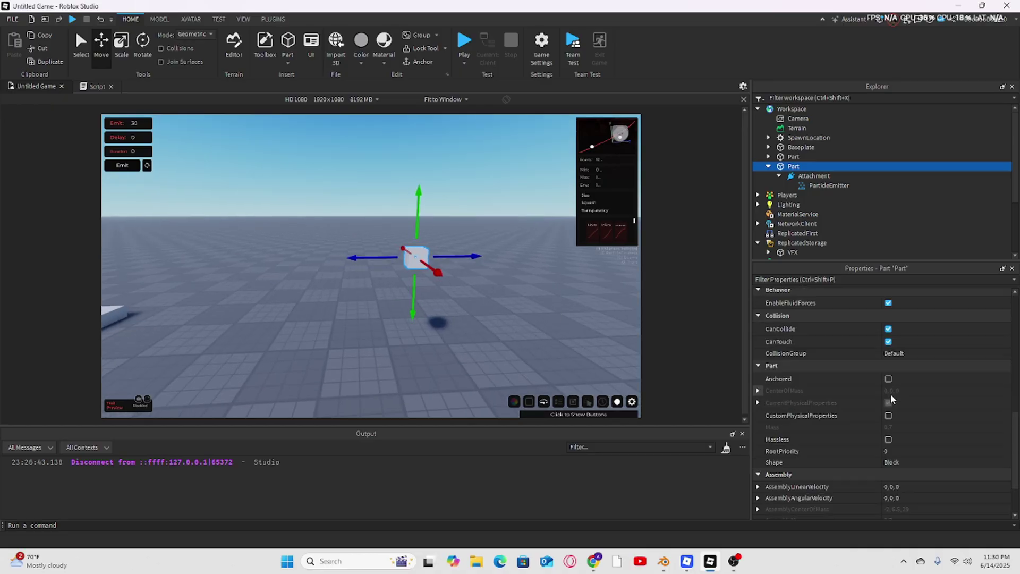
{"action": "scroll", "coordinate": [906, 412], "scroll_direction": "down", "scroll_amount": 3}
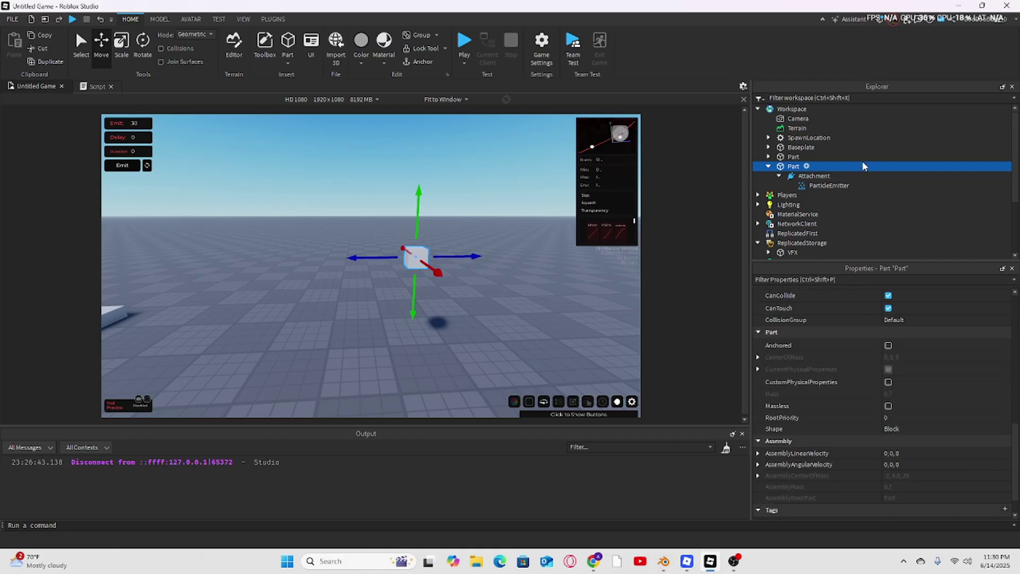
{"action": "left_click", "coordinate": [821, 185]}
{"action": "scroll", "coordinate": [862, 381], "scroll_direction": "down", "scroll_amount": 9}
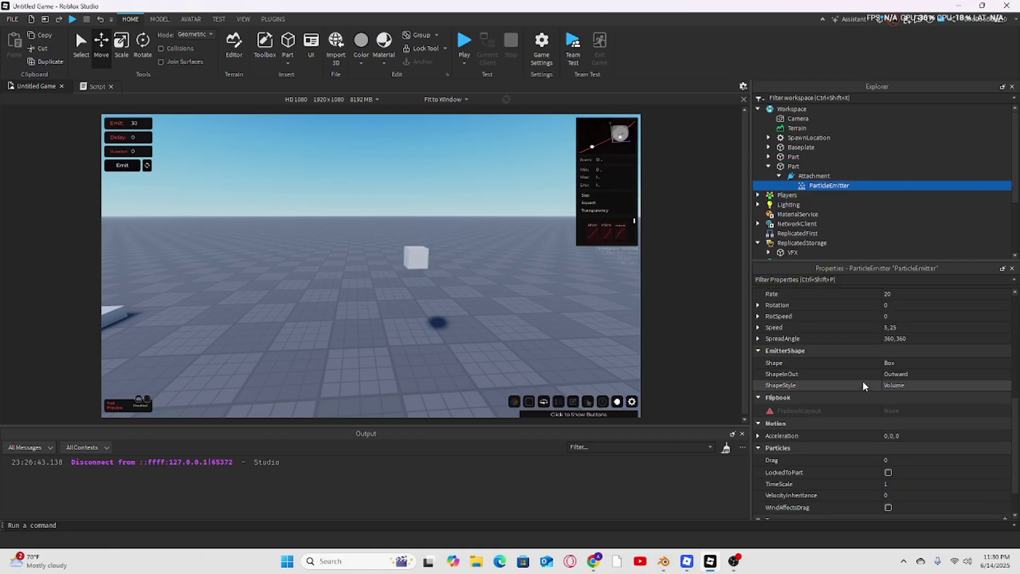
{"action": "left_click", "coordinate": [883, 461]}
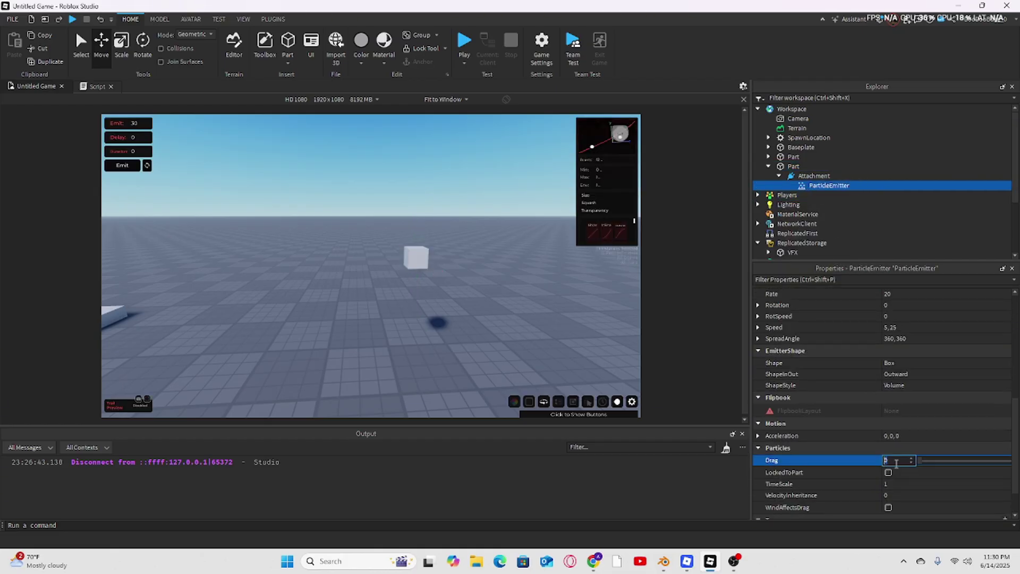
{"action": "left_click_drag", "start_coordinate": [919, 458], "coordinate": [926, 458]}
{"action": "left_click", "coordinate": [121, 166]}
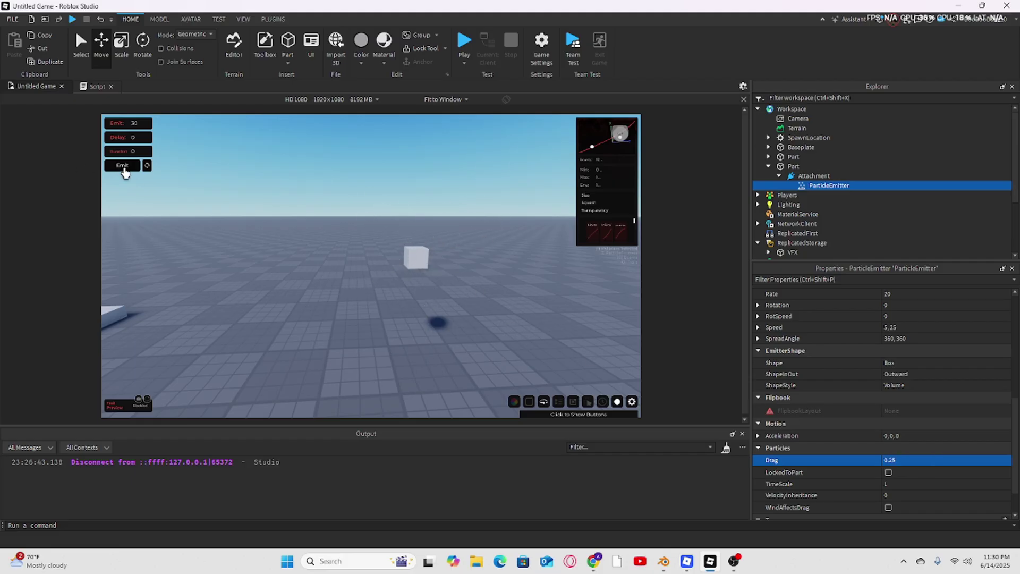
- Increase the ParticleEmitter's Drag to 0.75 and emit another test burst
{"action": "left_click", "coordinate": [920, 459]}
{"action": "left_click_drag", "start_coordinate": [923, 460], "coordinate": [929, 465]}
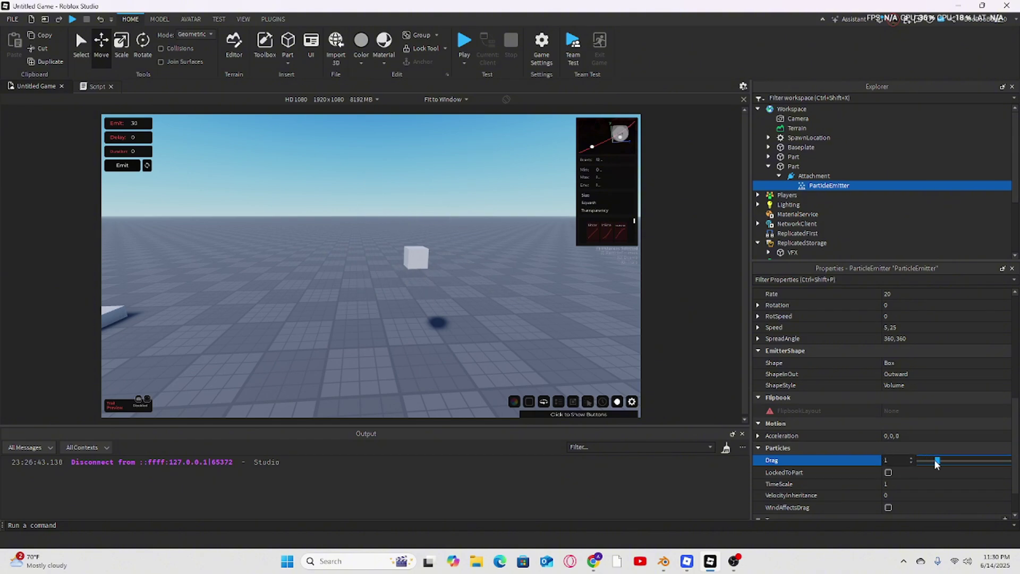
{"action": "left_click", "coordinate": [122, 166]}
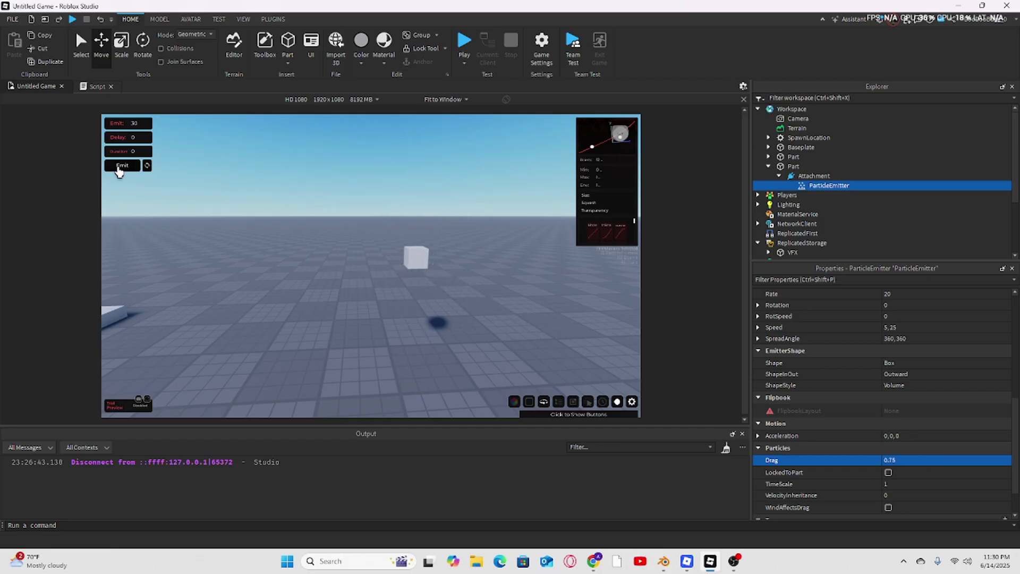
- Emit several test bursts to check the particles with the increased Drag
{"action": "left_click", "coordinate": [121, 166]}
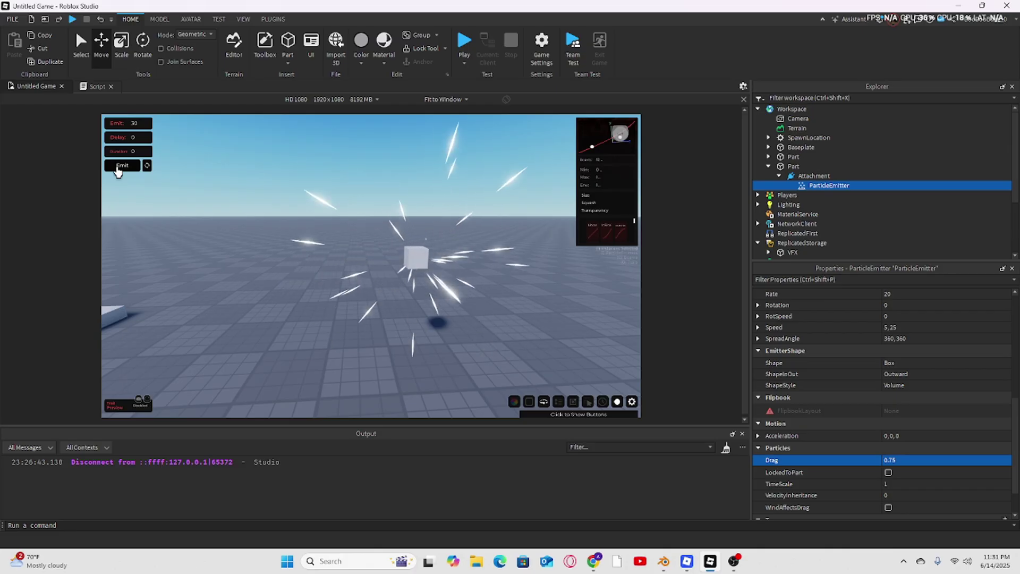
{"action": "left_click", "coordinate": [119, 166]}
{"action": "left_click", "coordinate": [118, 166]}
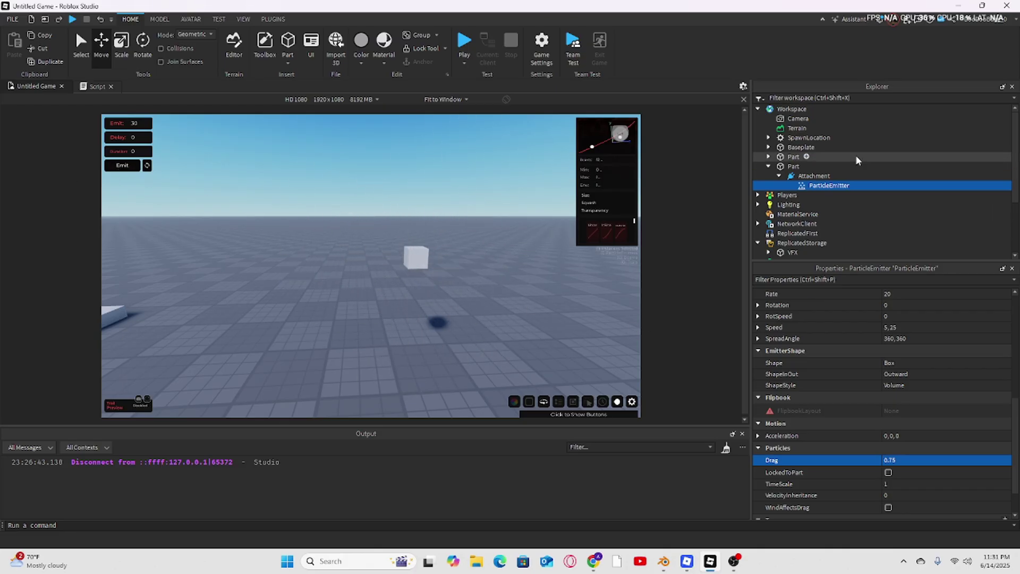
- Set the Transparency of the part holding the emitter to 0.7 and emit a test burst
{"action": "left_click", "coordinate": [793, 167]}
{"action": "scroll", "coordinate": [879, 365], "scroll_direction": "up", "scroll_amount": 10}
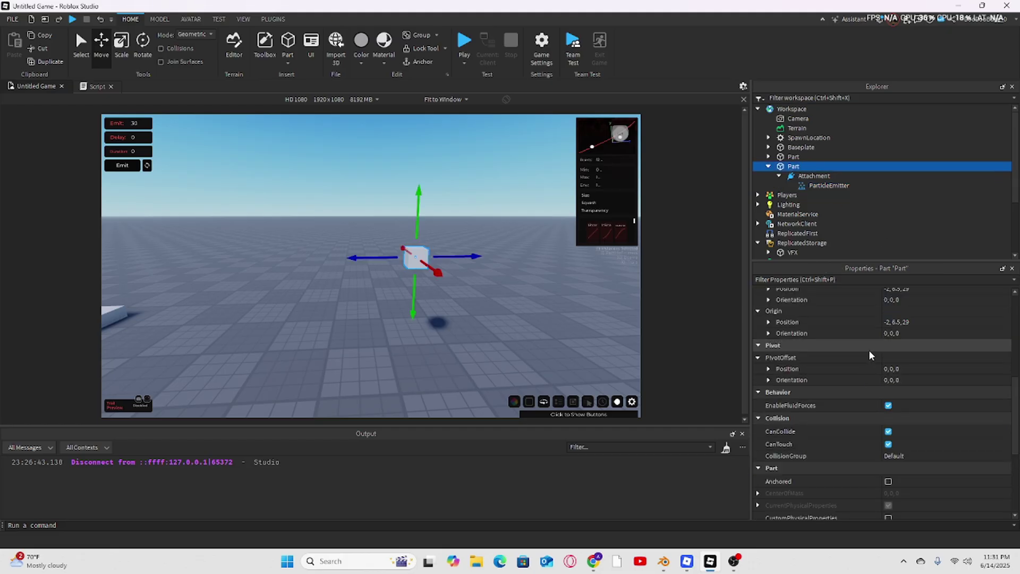
{"action": "left_click", "coordinate": [889, 365]}
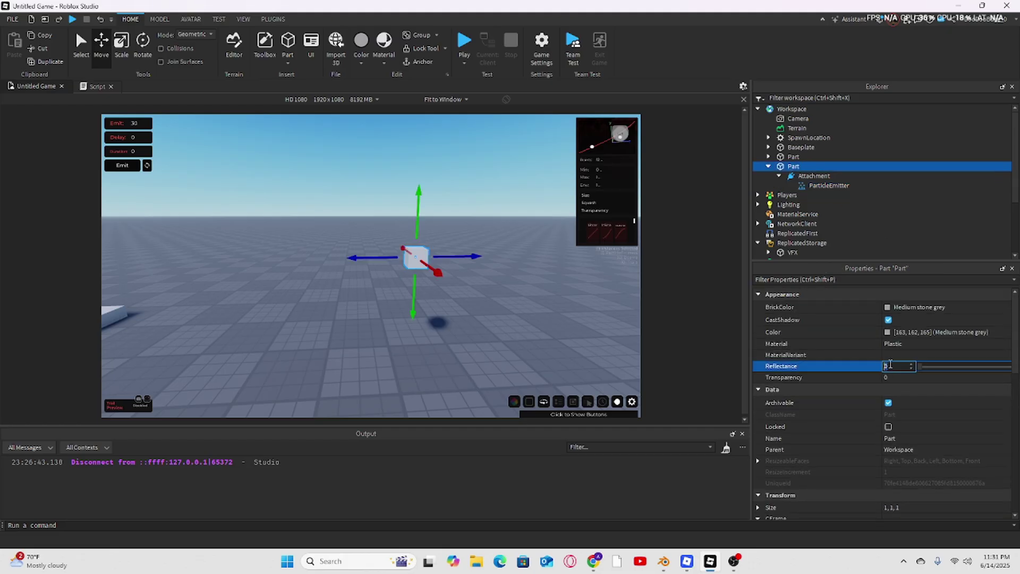
{"action": "left_click", "coordinate": [891, 377]}
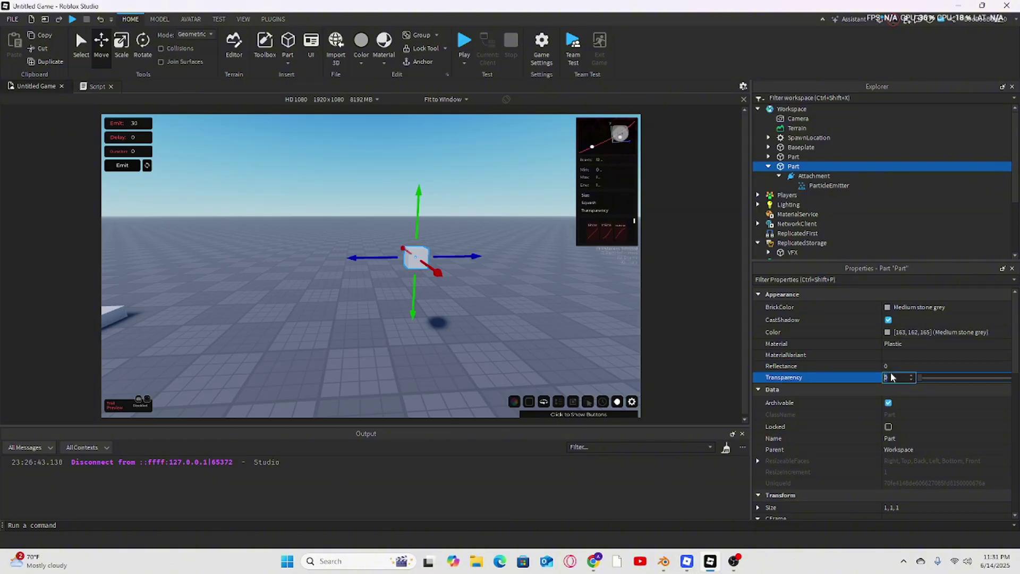
{"action": "type", "text": ".7"}
{"action": "key", "text": "Return"}
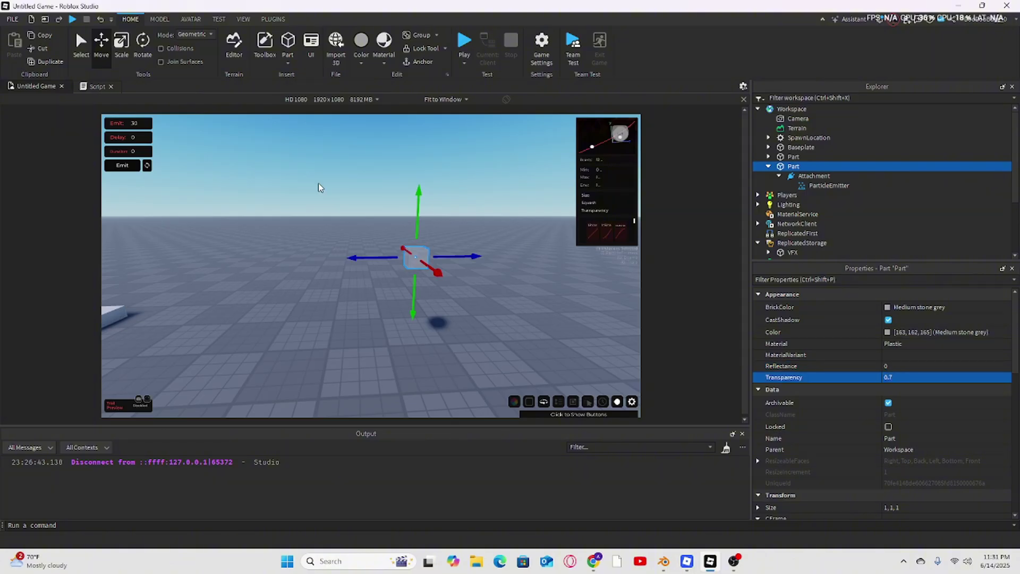
{"action": "left_click", "coordinate": [116, 169]}
- Shape the ParticleEmitter's Size curve to start at 0, peak at about 2 a quarter of the way through, and end at 0
{"action": "left_click", "coordinate": [823, 186]}
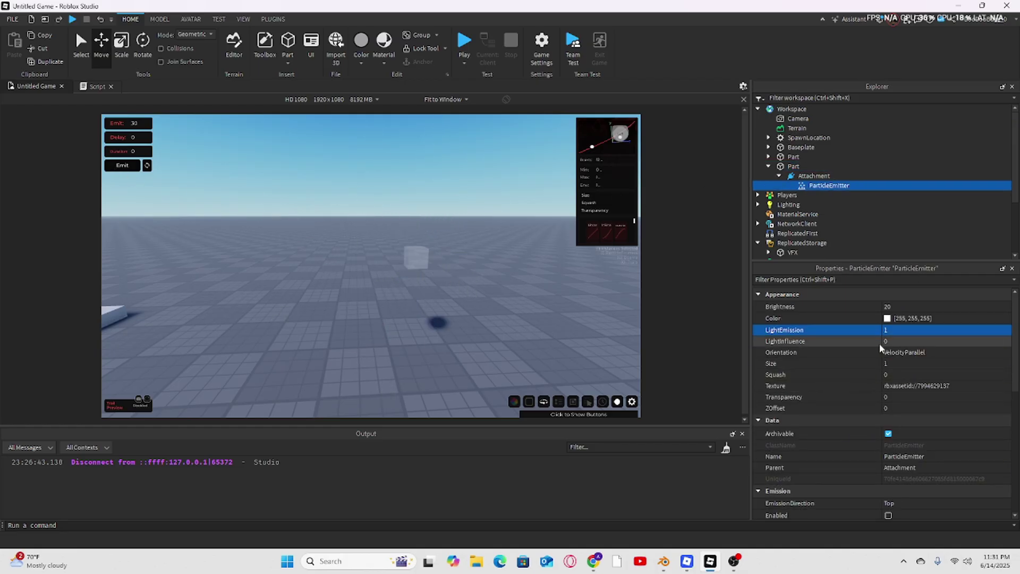
{"action": "left_click", "coordinate": [897, 365]}
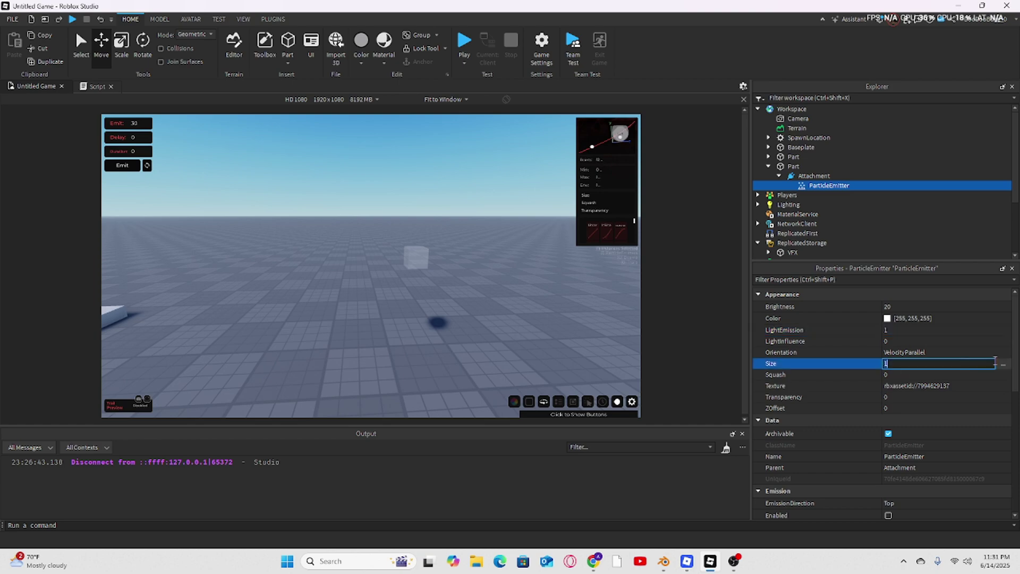
{"action": "left_click", "coordinate": [1006, 365]}
{"action": "left_click_drag", "start_coordinate": [300, 306], "coordinate": [412, 290]}
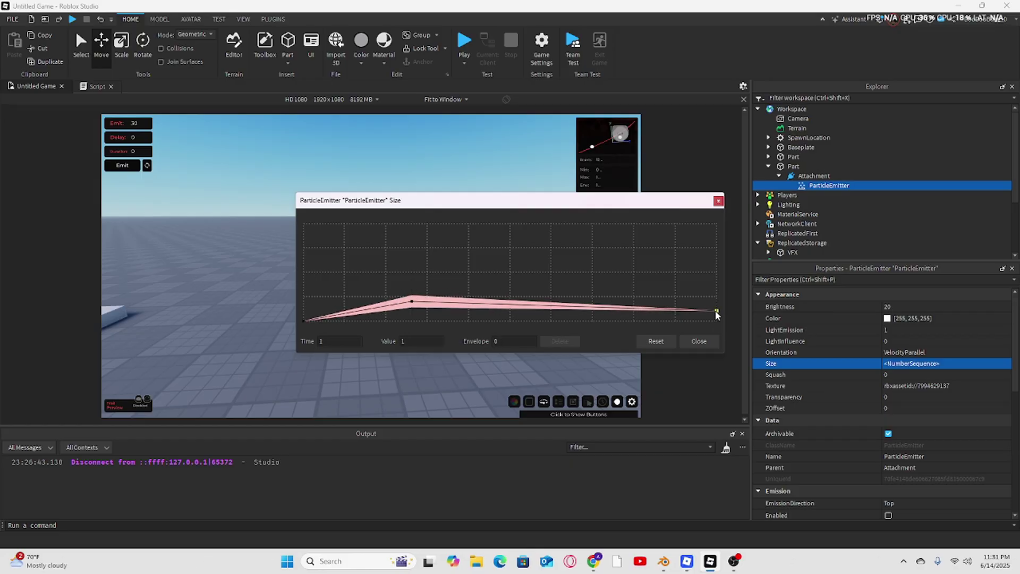
{"action": "left_click_drag", "start_coordinate": [715, 310], "coordinate": [716, 321]}
{"action": "left_click", "coordinate": [699, 343]}
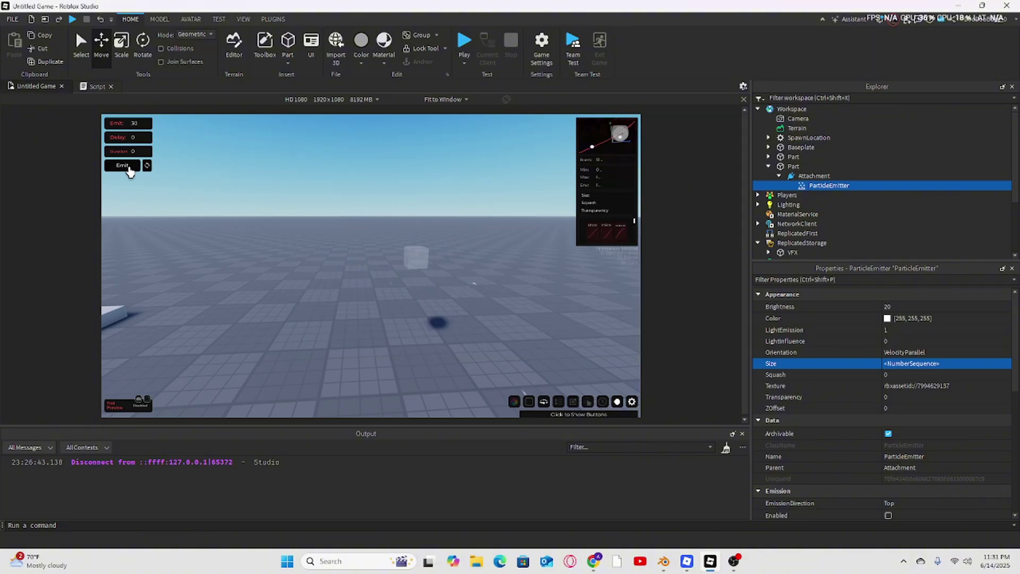
- Set the ParticleEmitter's Squash to 0.6 and emit several test bursts
{"action": "left_click", "coordinate": [909, 375]}
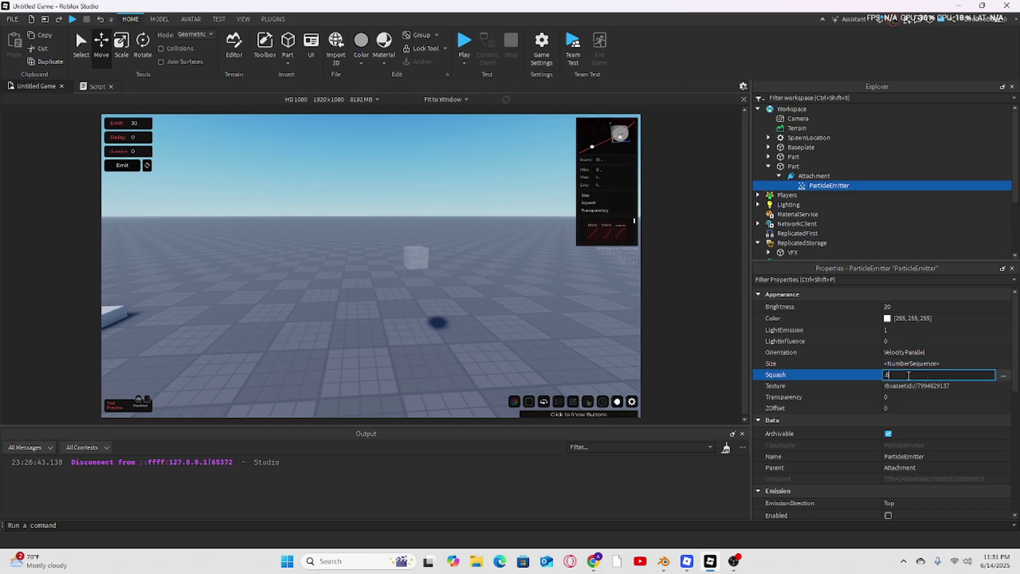
{"action": "left_click", "coordinate": [122, 167]}
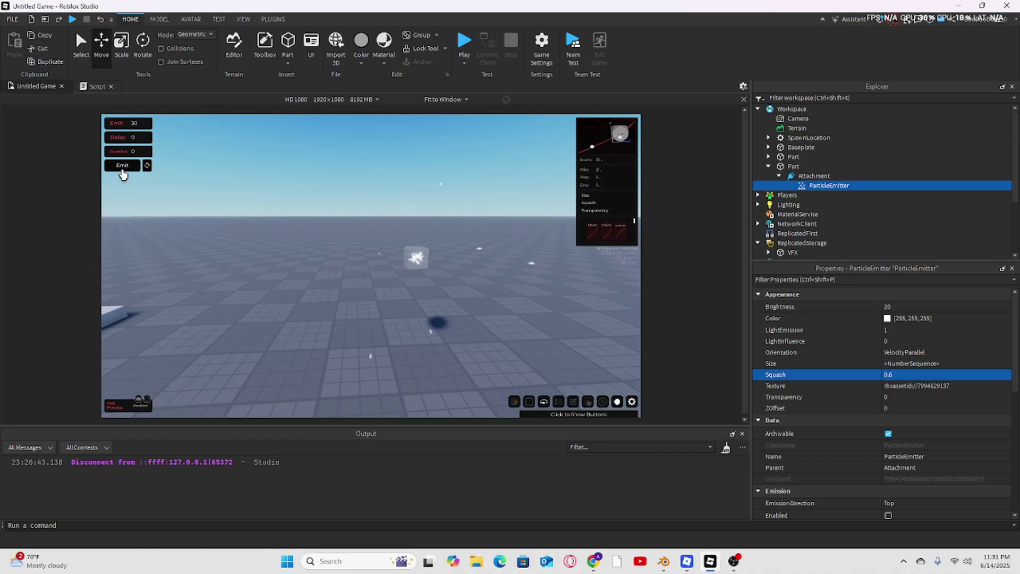
{"action": "left_click", "coordinate": [123, 168]}
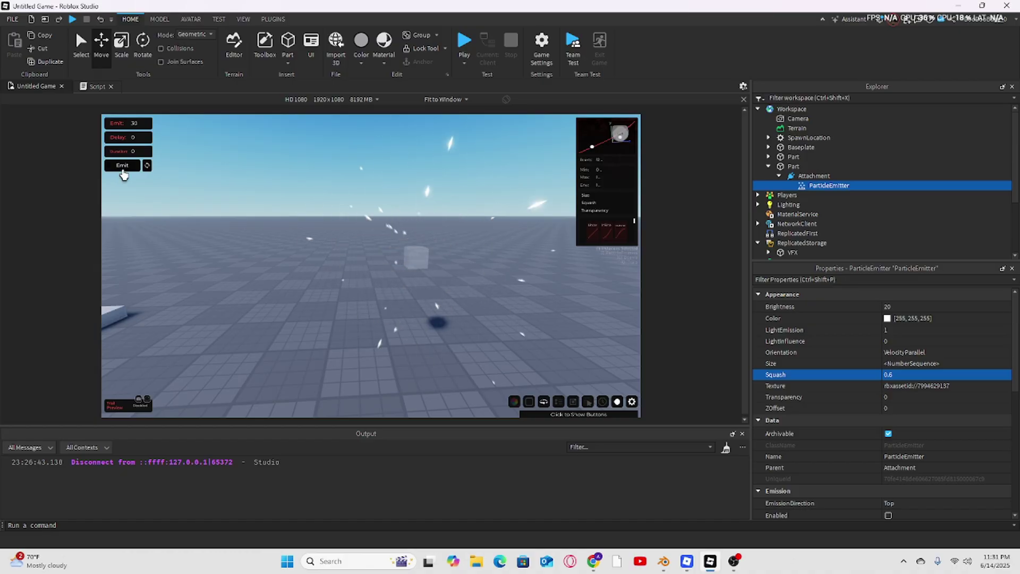
{"action": "left_click", "coordinate": [123, 168]}
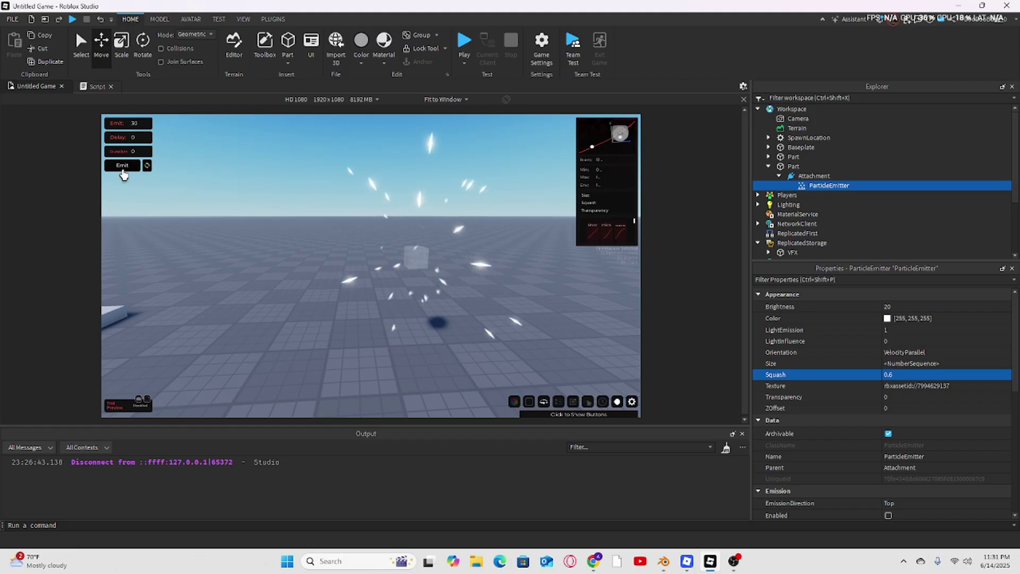
{"action": "left_click", "coordinate": [123, 169]}
{"action": "scroll", "coordinate": [912, 355], "scroll_direction": "down", "scroll_amount": 6}
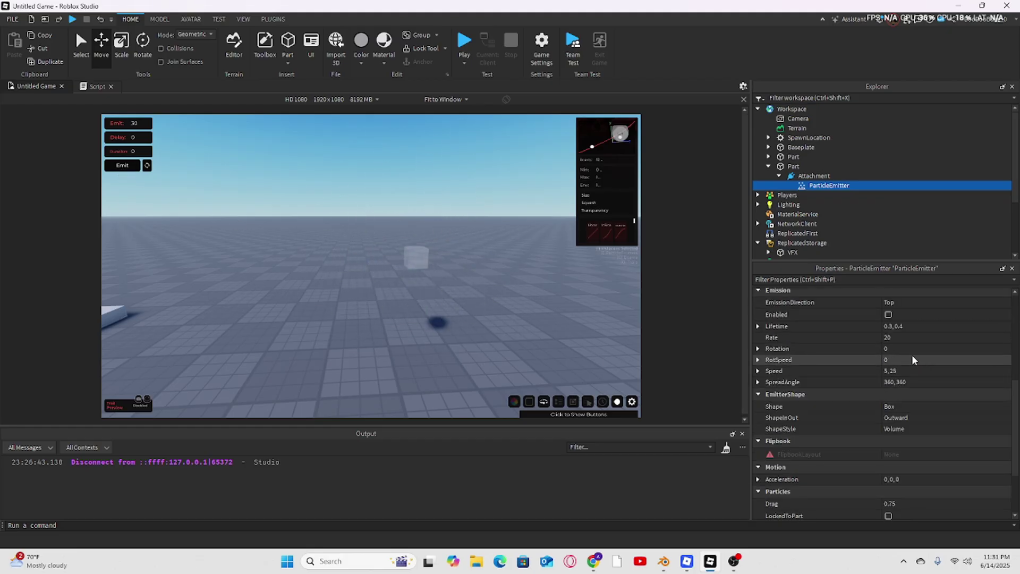
{"action": "scroll", "coordinate": [860, 305], "scroll_direction": "up", "scroll_amount": 3}
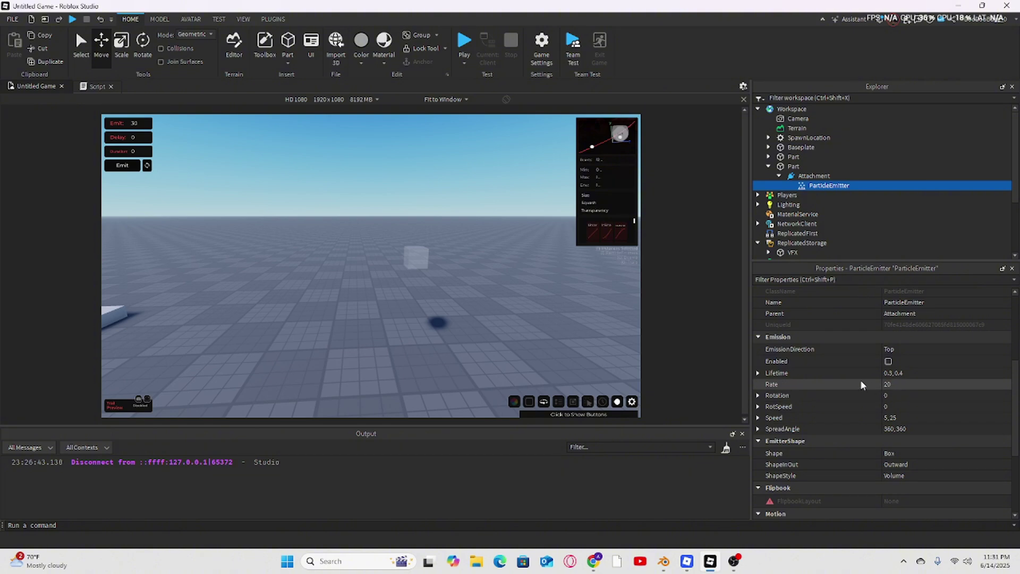
{"action": "left_click", "coordinate": [129, 167]}
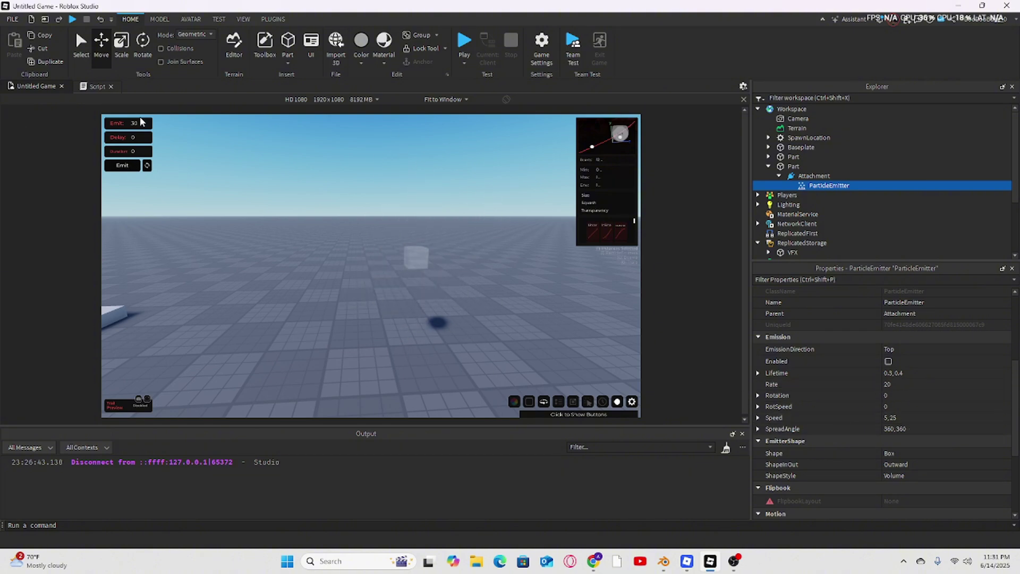
{"action": "left_click", "coordinate": [140, 122]}
- Raise the emitter part higher above the baseplate, emit a test burst and view it from different angles
{"action": "left_click", "coordinate": [414, 257]}
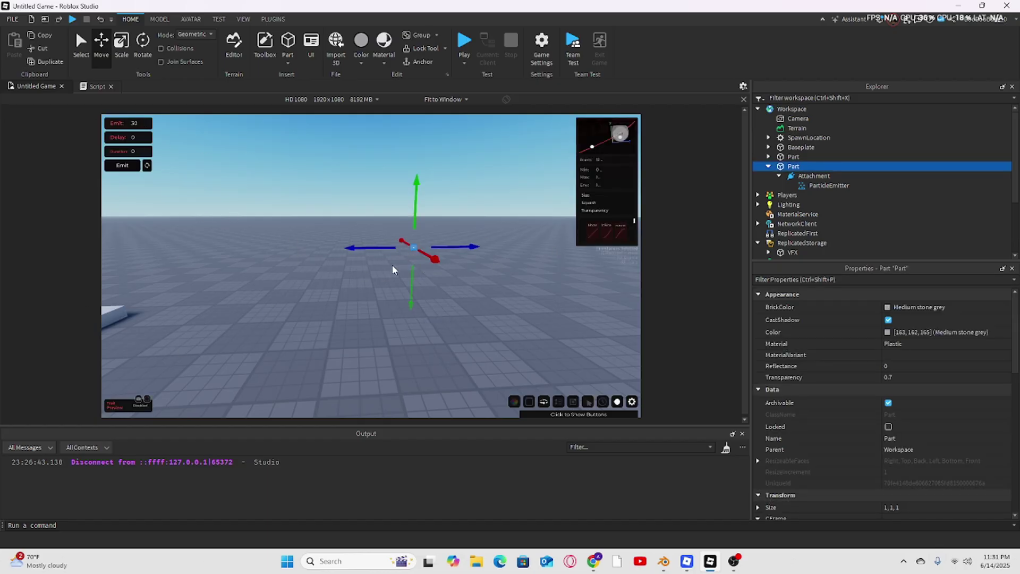
{"action": "right_click_drag", "start_coordinate": [392, 264], "coordinate": [368, 240]}
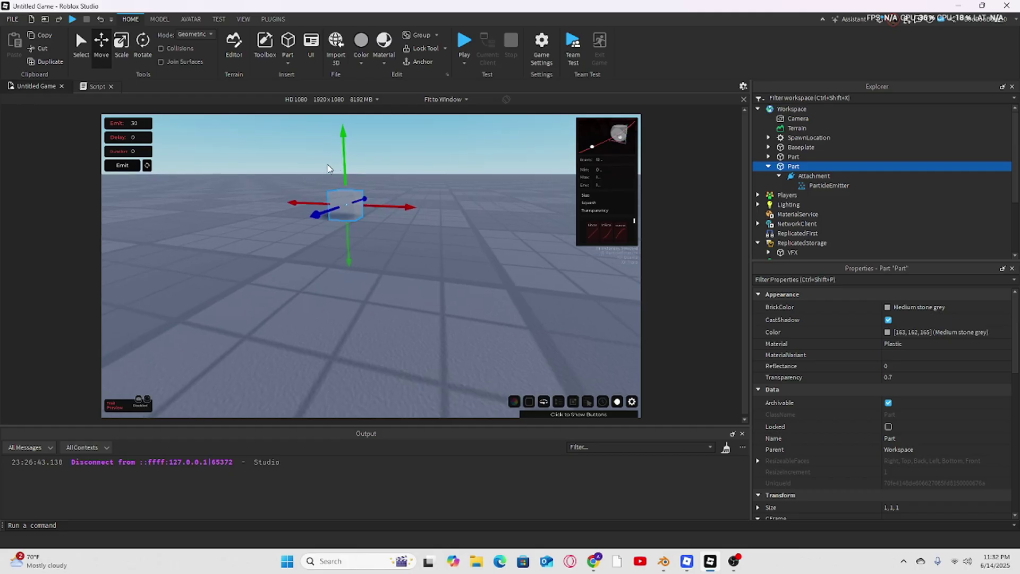
{"action": "left_click_drag", "start_coordinate": [344, 151], "coordinate": [337, 128]}
{"action": "right_click_drag", "start_coordinate": [335, 131], "coordinate": [335, 132]}
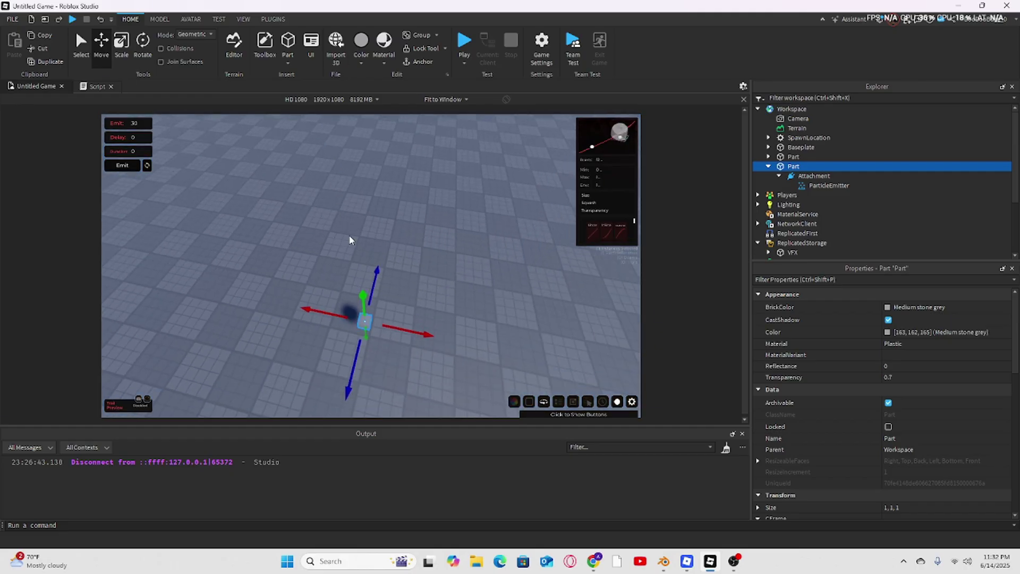
{"action": "left_click_drag", "start_coordinate": [365, 298], "coordinate": [327, 170]}
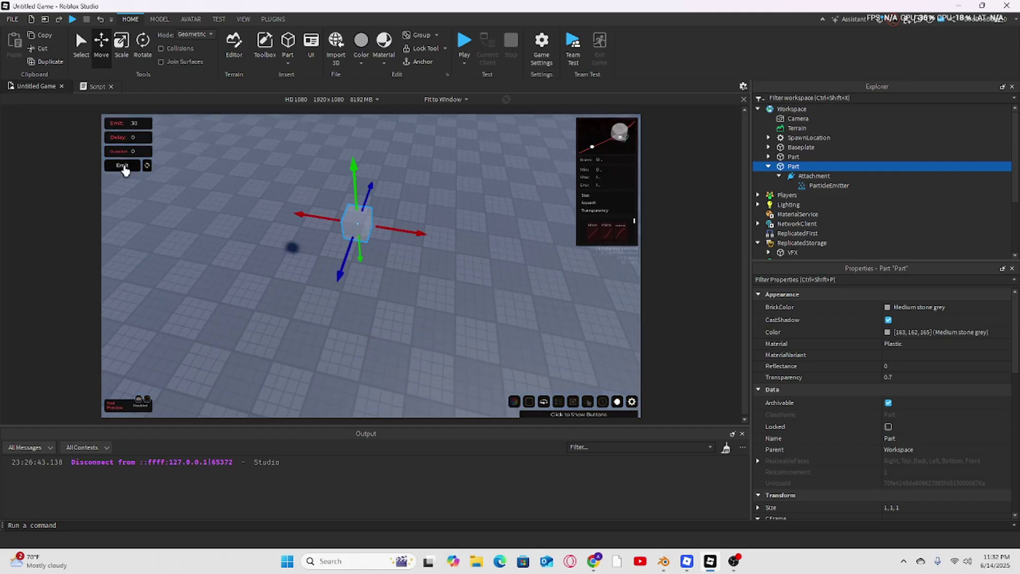
{"action": "left_click", "coordinate": [124, 168]}
{"action": "right_click_drag", "start_coordinate": [151, 175], "coordinate": [151, 176]}
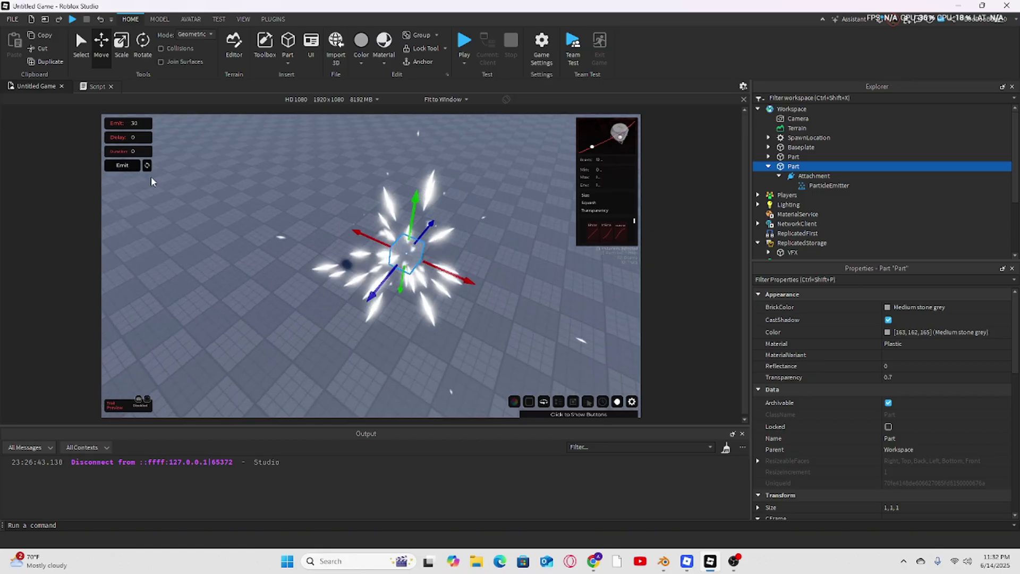
{"action": "right_click_drag", "start_coordinate": [233, 194], "coordinate": [237, 199]}
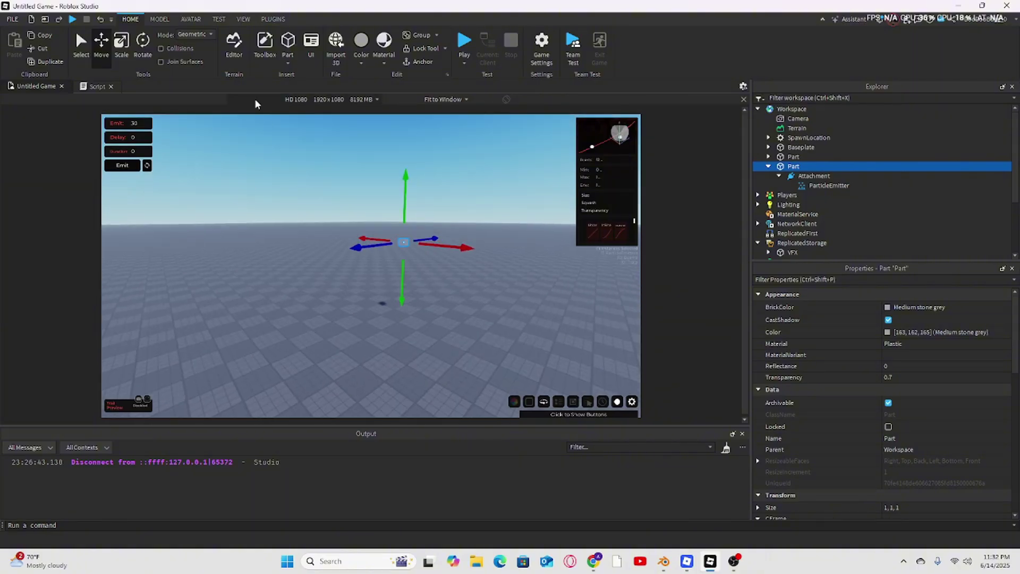
- Insert a new block part and move it across the baseplate to a spot nearer the floating emitter part
{"action": "left_click", "coordinate": [289, 42]}
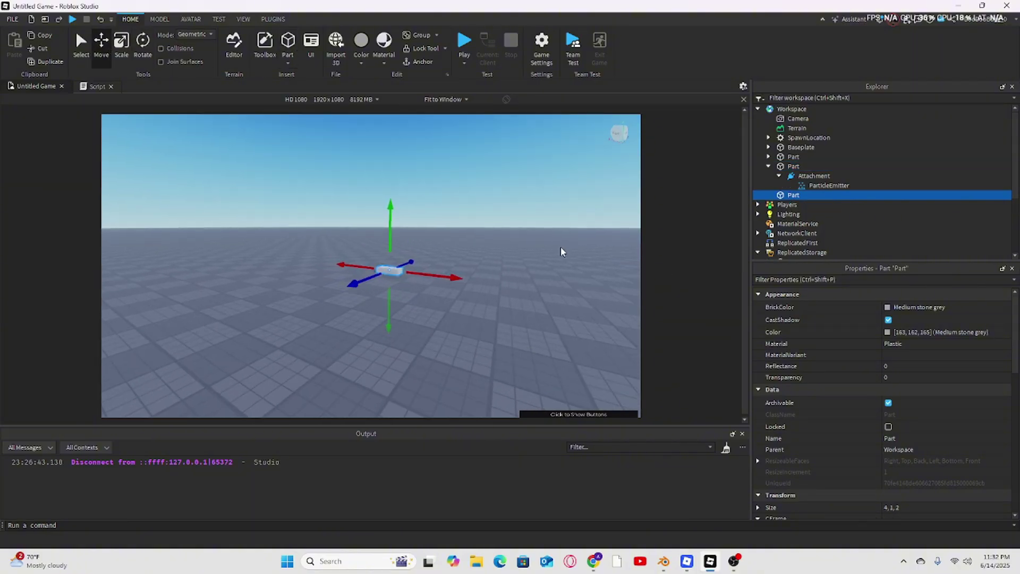
{"action": "left_click_drag", "start_coordinate": [366, 280], "coordinate": [104, 364]}
{"action": "right_click_drag", "start_coordinate": [104, 364], "coordinate": [104, 364]}
{"action": "left_click_drag", "start_coordinate": [346, 374], "coordinate": [454, 292]}
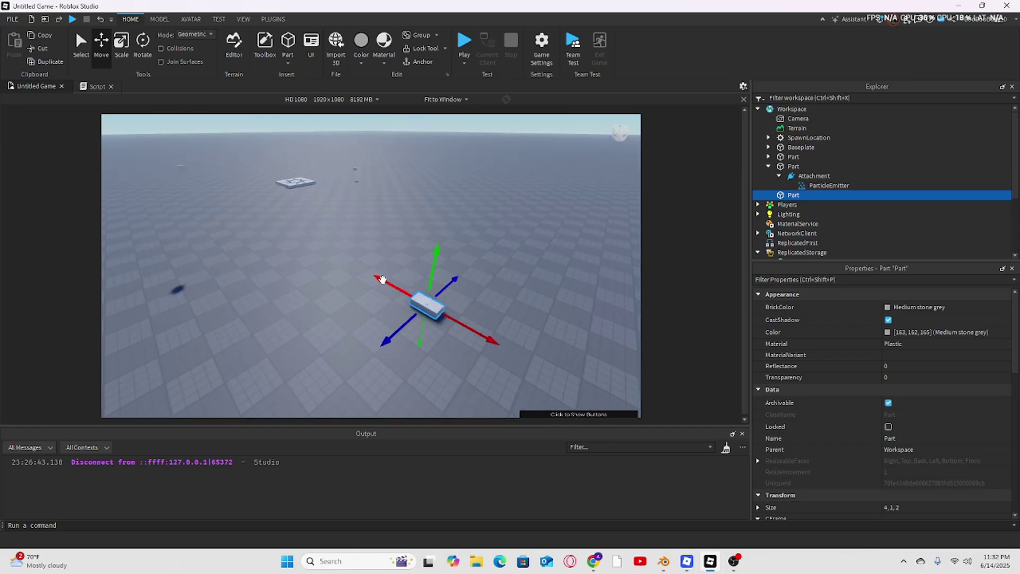
{"action": "left_click_drag", "start_coordinate": [382, 279], "coordinate": [228, 212]}
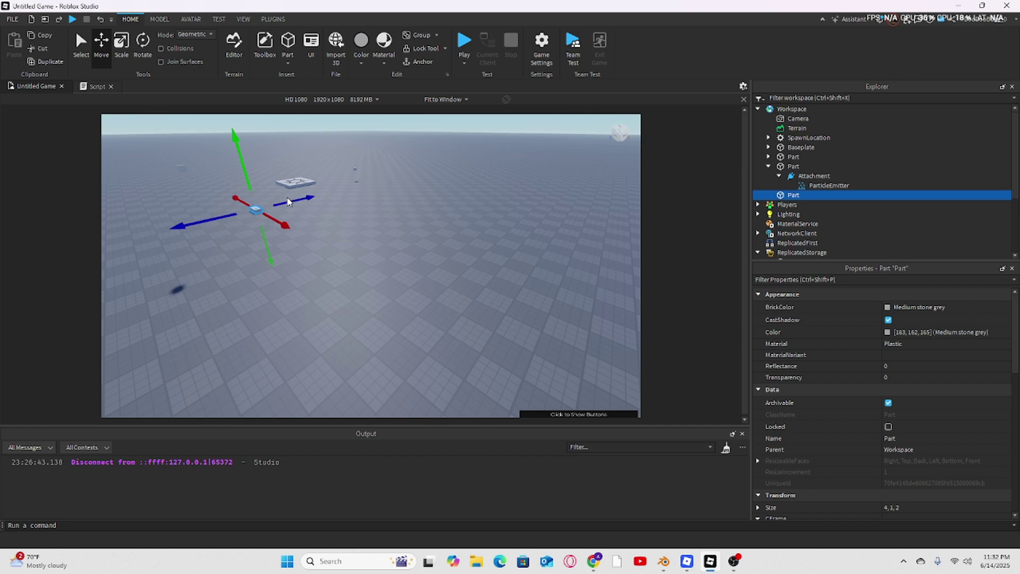
{"action": "left_click_drag", "start_coordinate": [290, 198], "coordinate": [311, 194]}
{"action": "right_click_drag", "start_coordinate": [367, 182], "coordinate": [367, 183]}
{"action": "key", "text": "w"}
{"action": "key", "text": "f"}
- Set the new part's Size to 1, 1, 1 and add a ClickDetector to it
{"action": "left_click", "coordinate": [899, 506]}
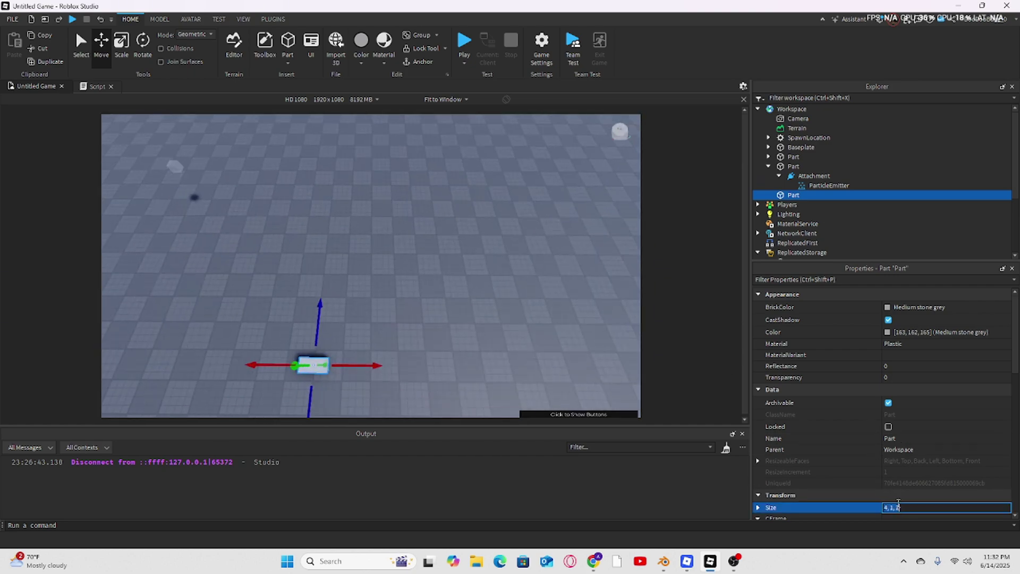
{"action": "key", "text": "Return"}
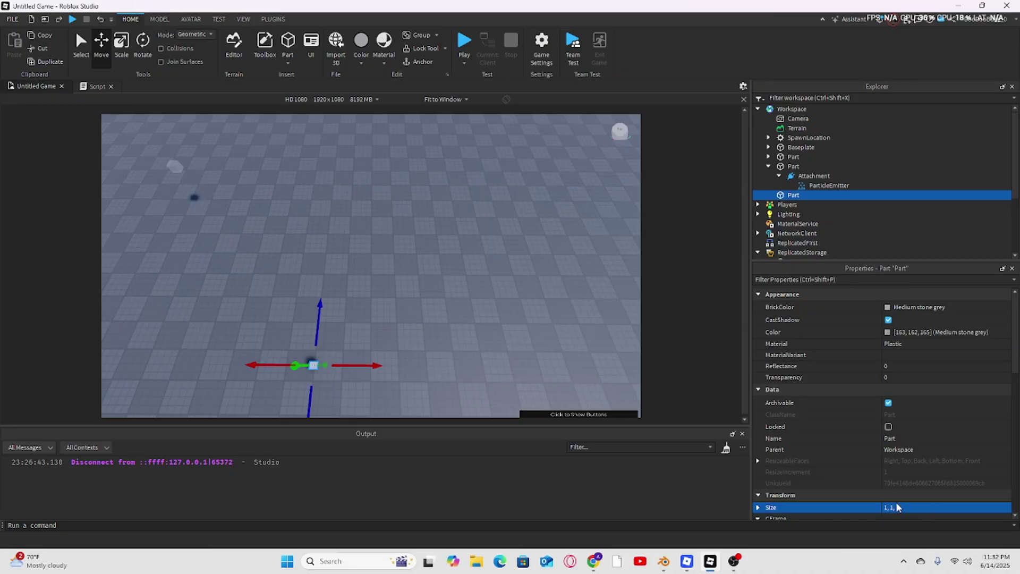
{"action": "right_click_drag", "start_coordinate": [329, 375], "coordinate": [329, 373]}
{"action": "key", "text": "w"}
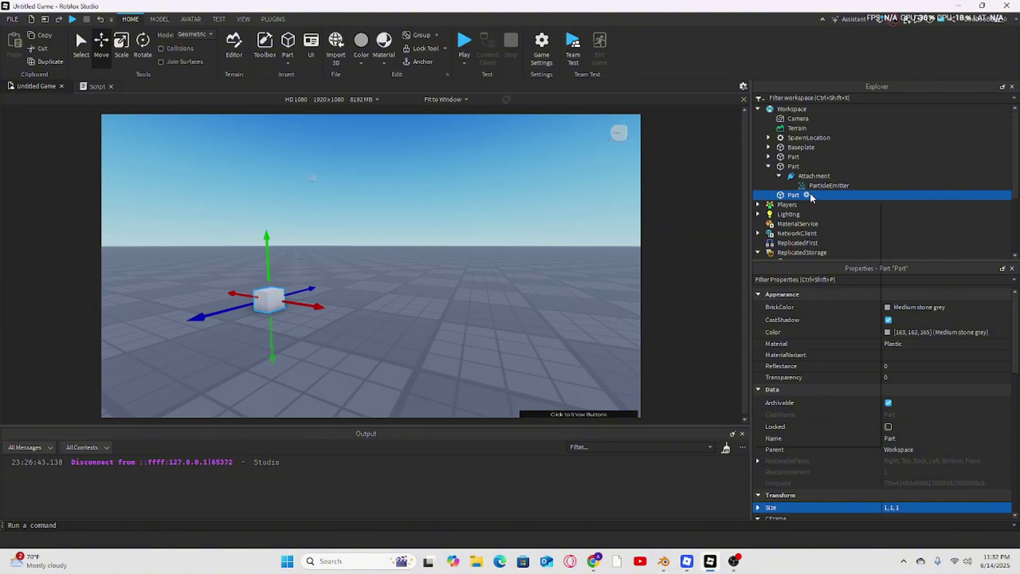
{"action": "left_click", "coordinate": [807, 195]}
{"action": "left_click", "coordinate": [785, 273]}
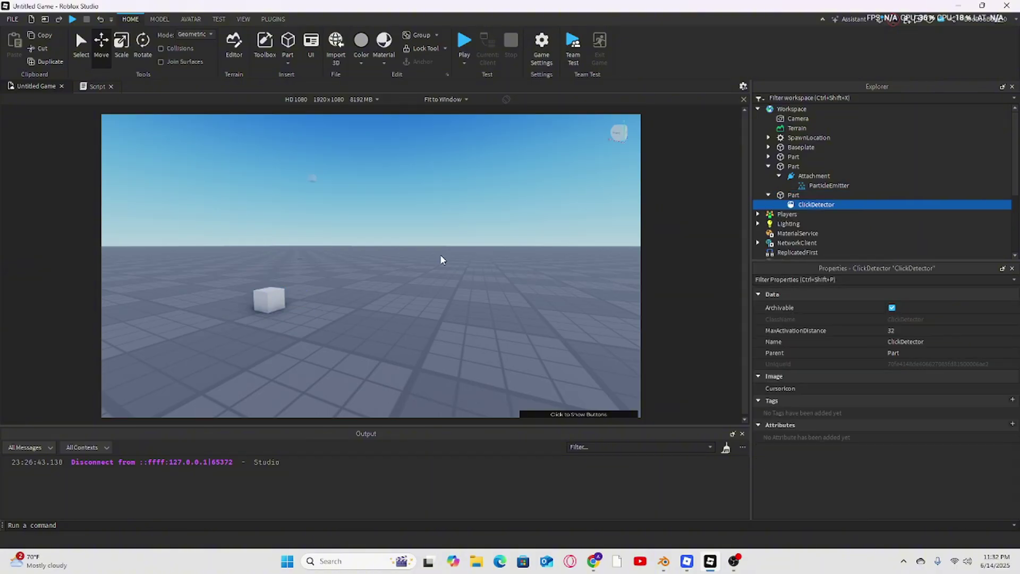
- Rename the part holding the ParticleEmitter as VFX2 and move it into ReplicatedStorage
{"action": "left_click", "coordinate": [791, 167]}
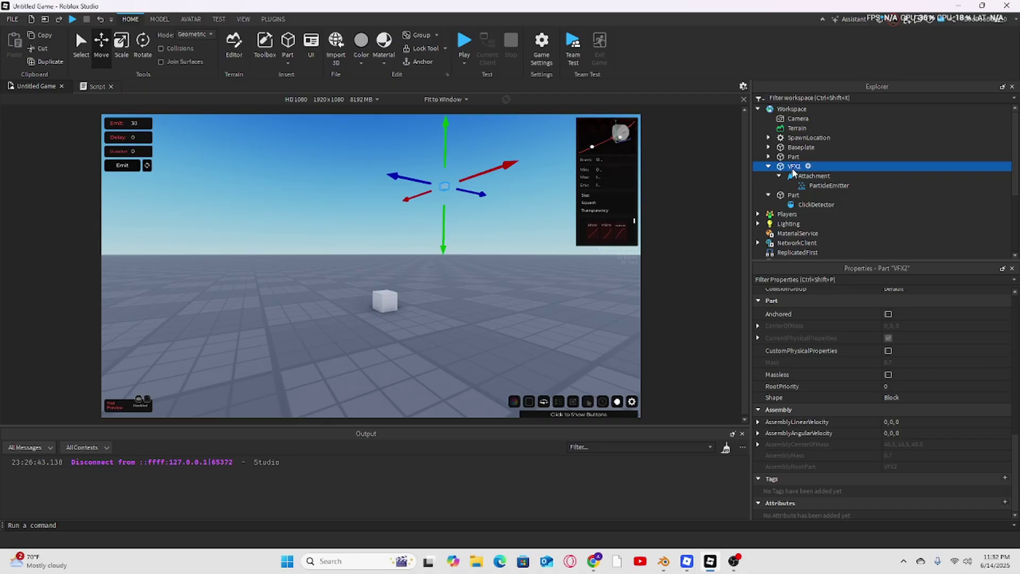
{"action": "left_click", "coordinate": [837, 185], "text": "shift"}
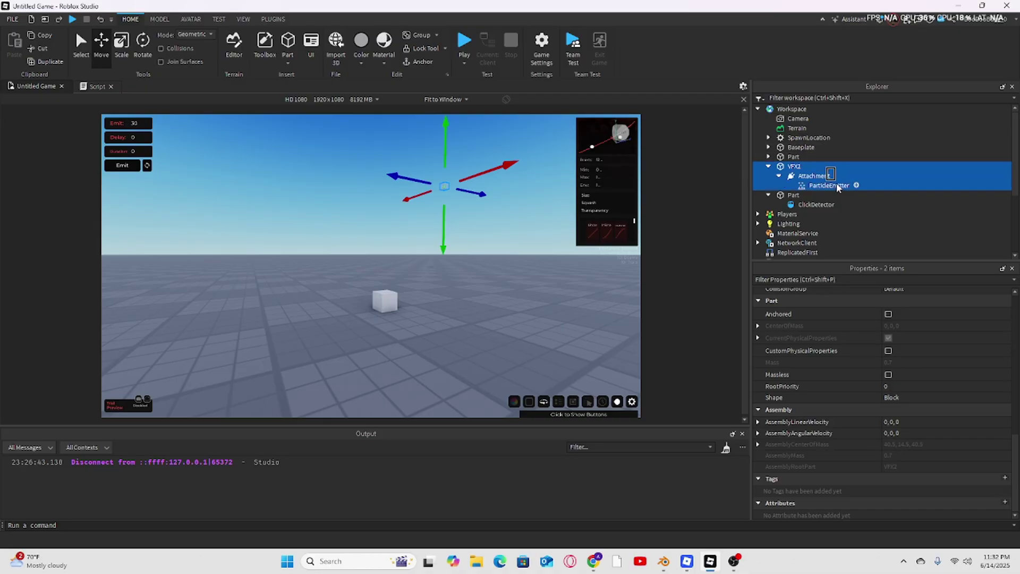
{"action": "left_click_drag", "start_coordinate": [837, 183], "coordinate": [825, 235]}
{"action": "left_click", "coordinate": [792, 216]}
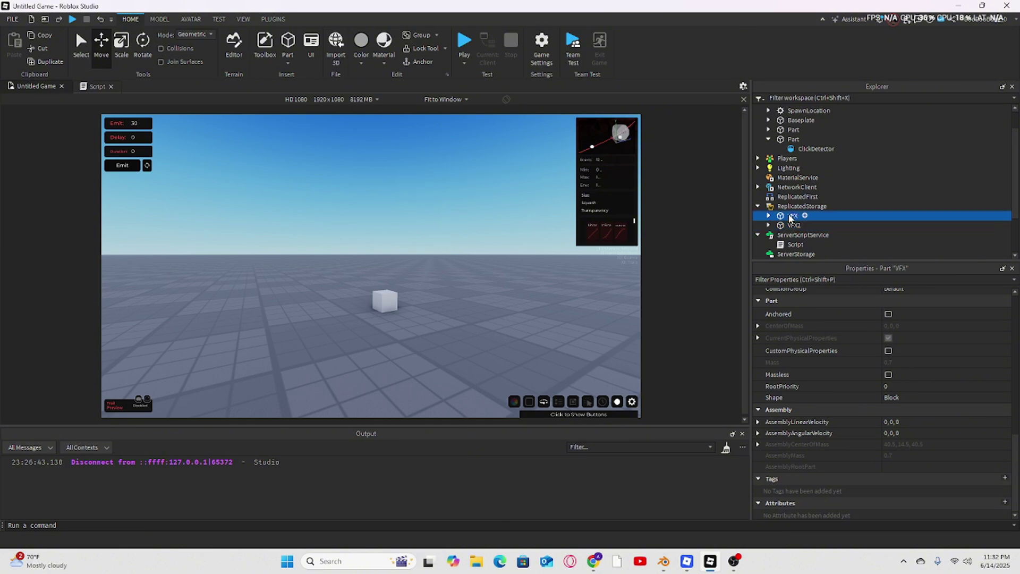
- Select the part containing the ClickDetector and view it from above
{"action": "key", "text": "f"}
{"action": "key", "text": "w"}
{"action": "right_click_drag", "start_coordinate": [402, 211], "coordinate": [424, 258]}
{"action": "left_click", "coordinate": [335, 276]}
{"action": "left_click", "coordinate": [433, 293]}
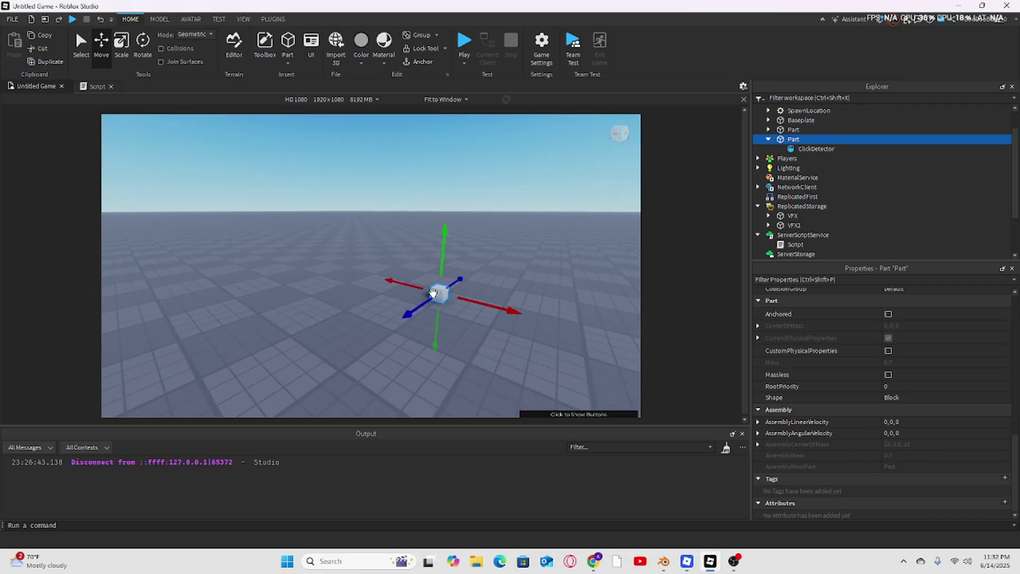
{"action": "right_click_drag", "start_coordinate": [433, 292], "coordinate": [384, 314]}
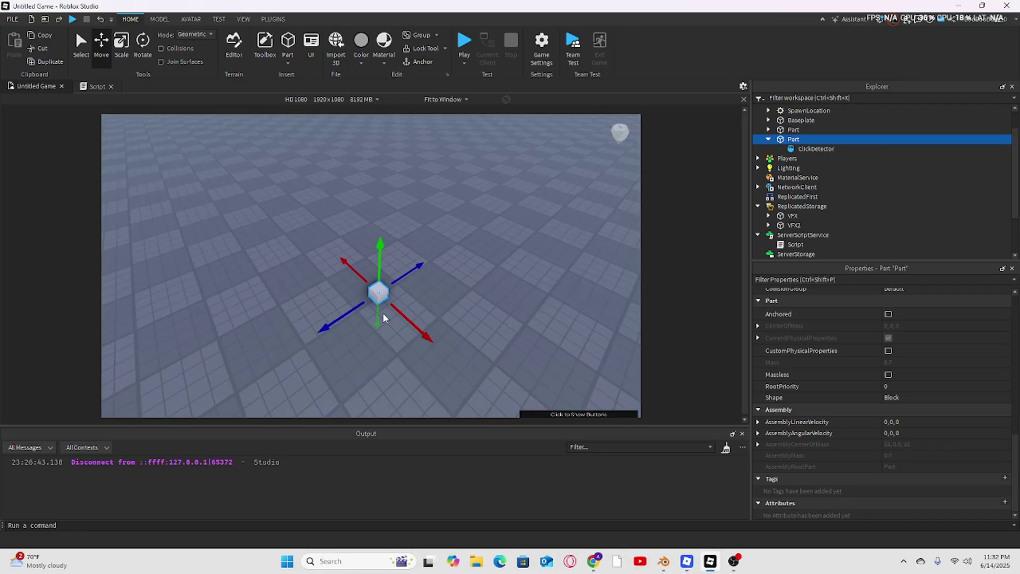
- Rename the existing script in ServerScriptService as VFXS
{"action": "right_click_drag", "start_coordinate": [571, 224], "coordinate": [577, 224]}
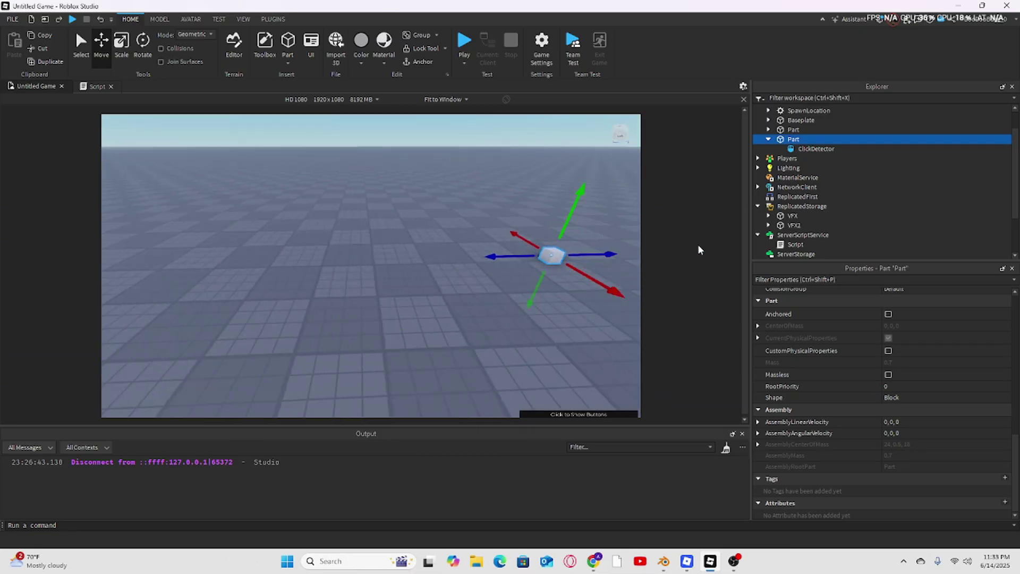
{"action": "left_click", "coordinate": [800, 234]}
{"action": "left_click", "coordinate": [792, 245]}
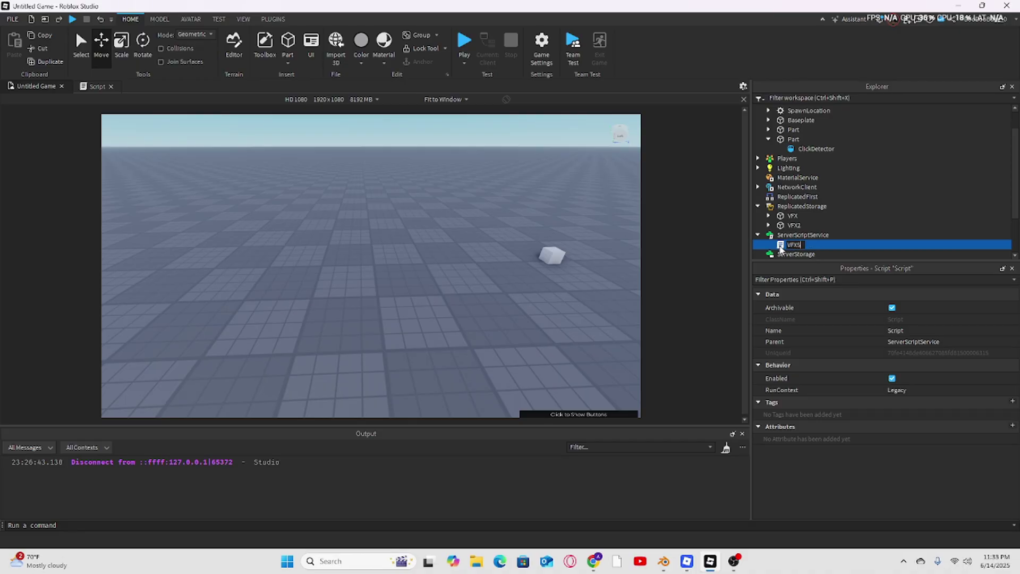
{"action": "type", "text": "VFXS"}
{"action": "key", "text": "Return"}
- Add a new script named VFX2S to ServerScriptService and clear its default code
{"action": "left_click", "coordinate": [838, 236]}
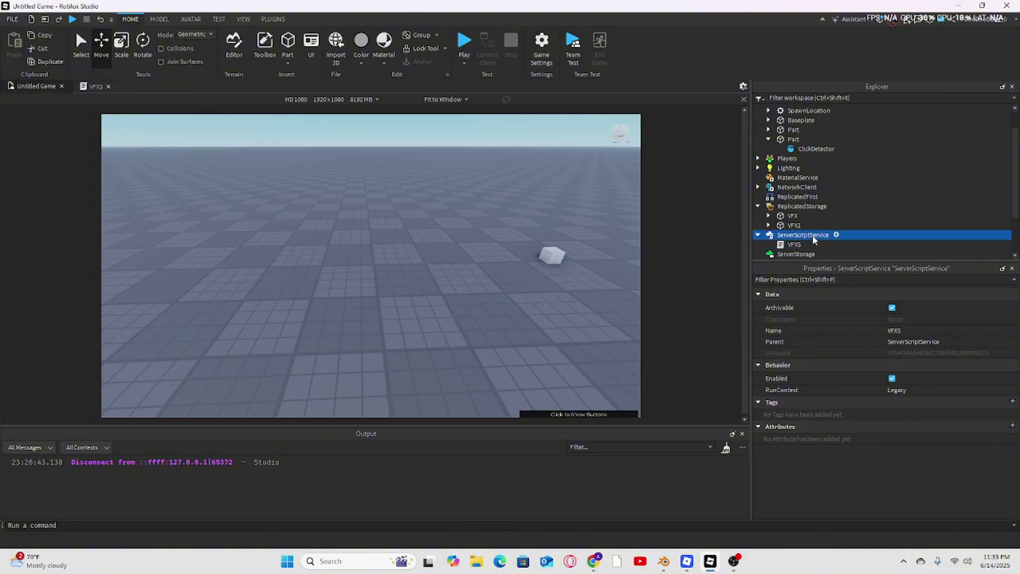
{"action": "left_click", "coordinate": [836, 235]}
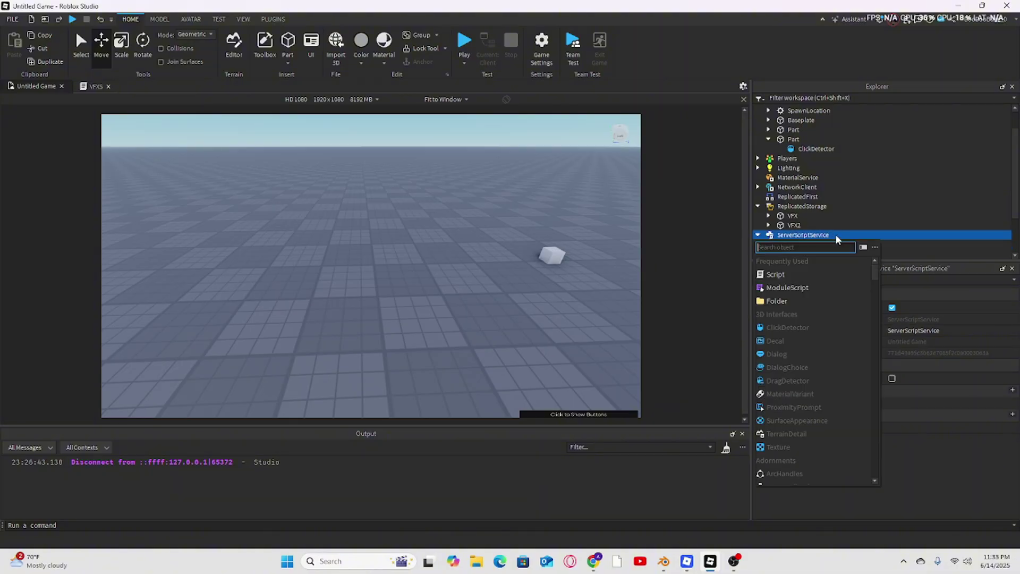
{"action": "left_click", "coordinate": [791, 272]}
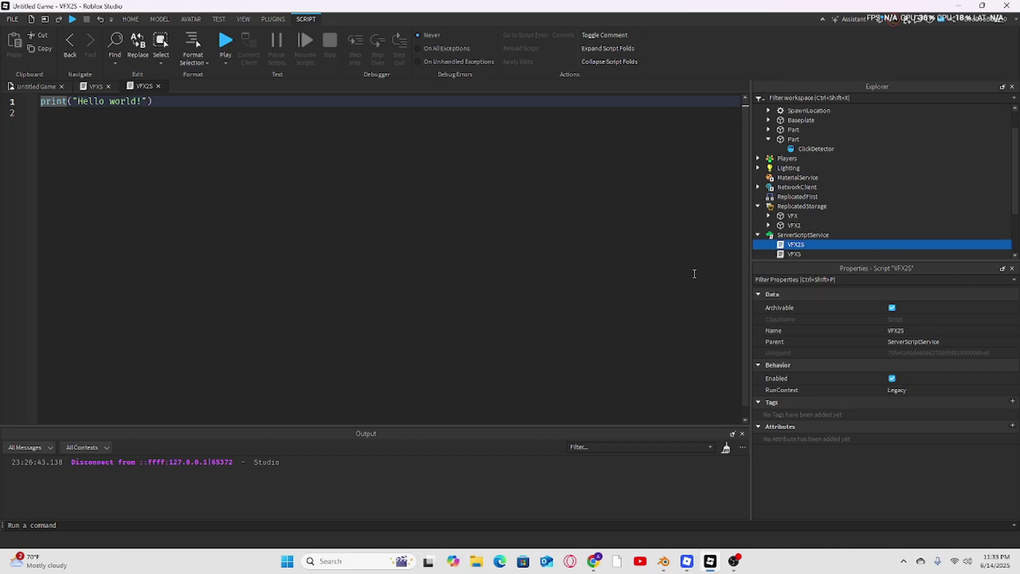
{"action": "left_click", "coordinate": [150, 115]}
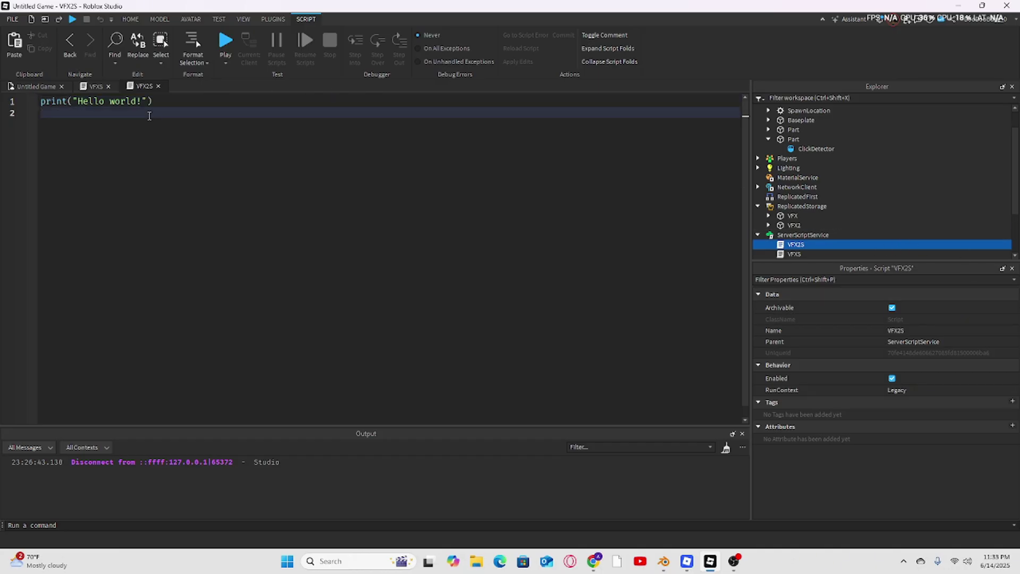
{"action": "key", "text": "ctrl+a"}
{"action": "key", "text": "BackSpace"}
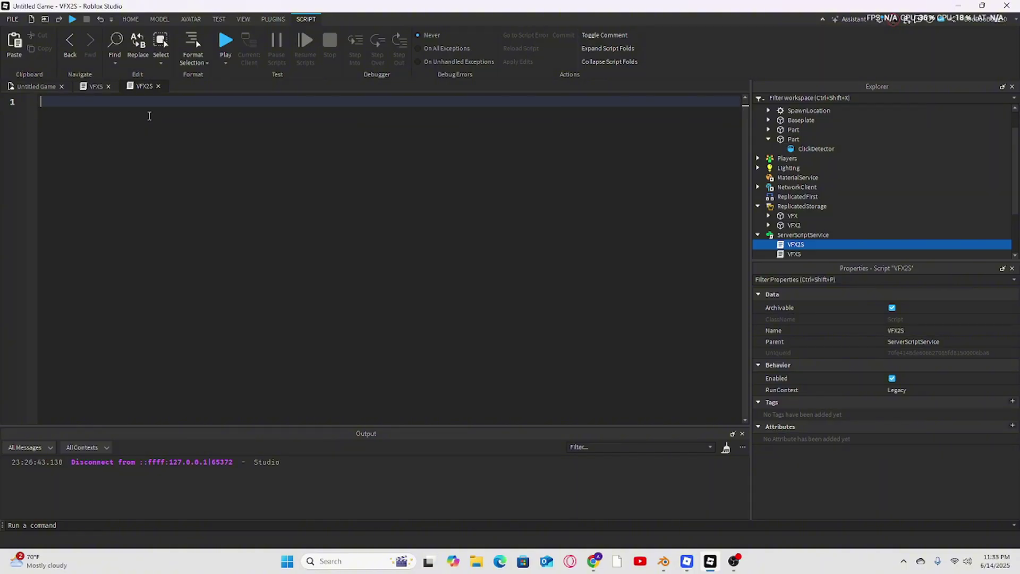
- Open the VFXS script and review its part and effect variables, the parenting line and the ClickDetector function with its Emit call
{"action": "double_click", "coordinate": [791, 253]}
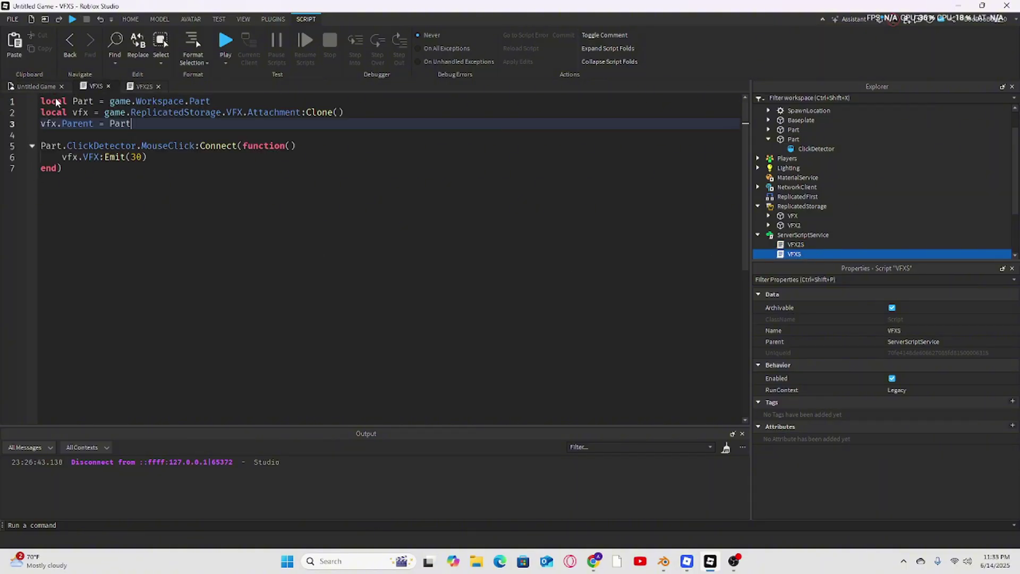
{"action": "left_click_drag", "start_coordinate": [42, 100], "coordinate": [242, 103]}
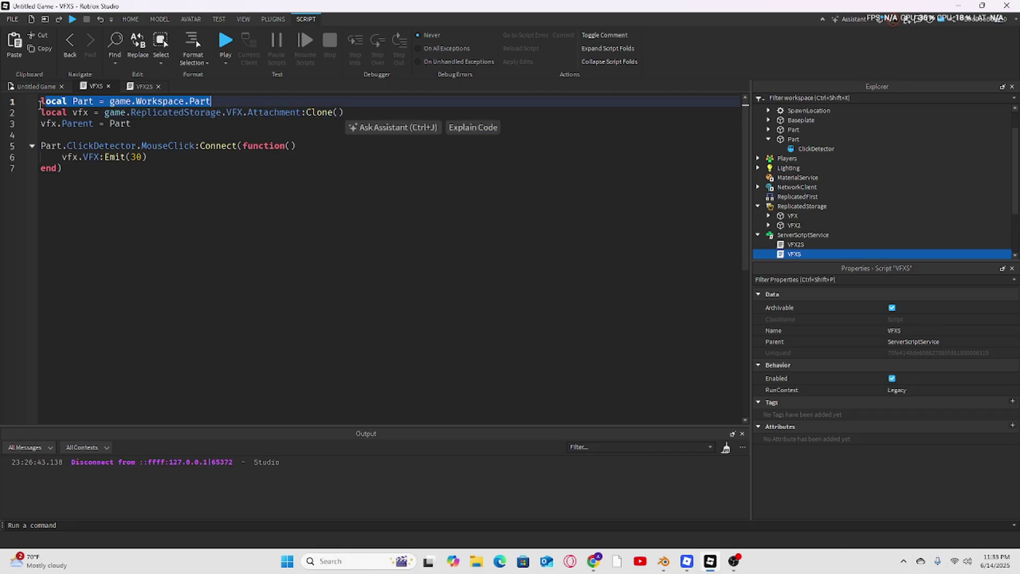
{"action": "left_click_drag", "start_coordinate": [40, 120], "coordinate": [332, 114]}
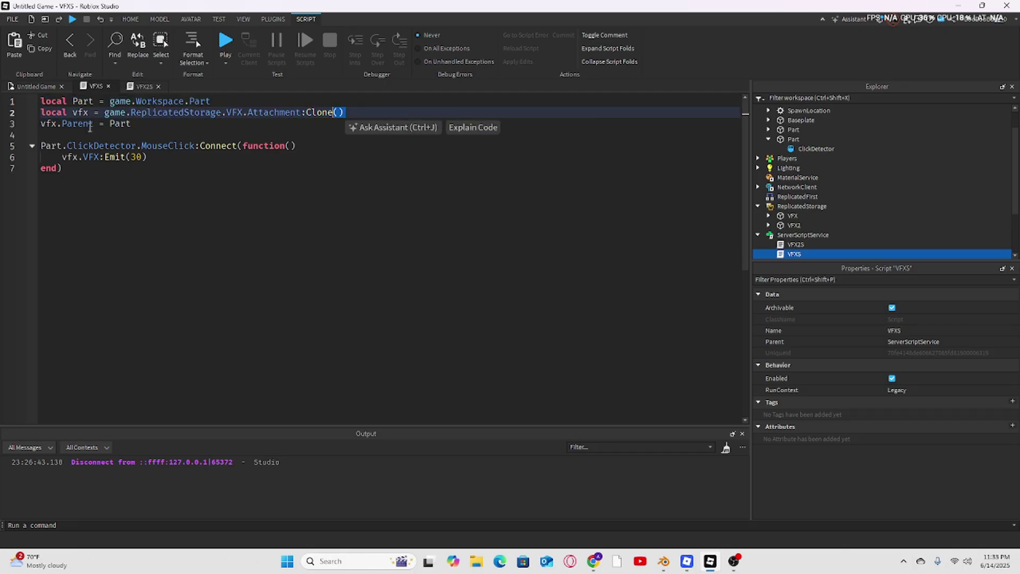
{"action": "left_click_drag", "start_coordinate": [42, 123], "coordinate": [100, 123]}
{"action": "key", "text": "ctrl+z"}
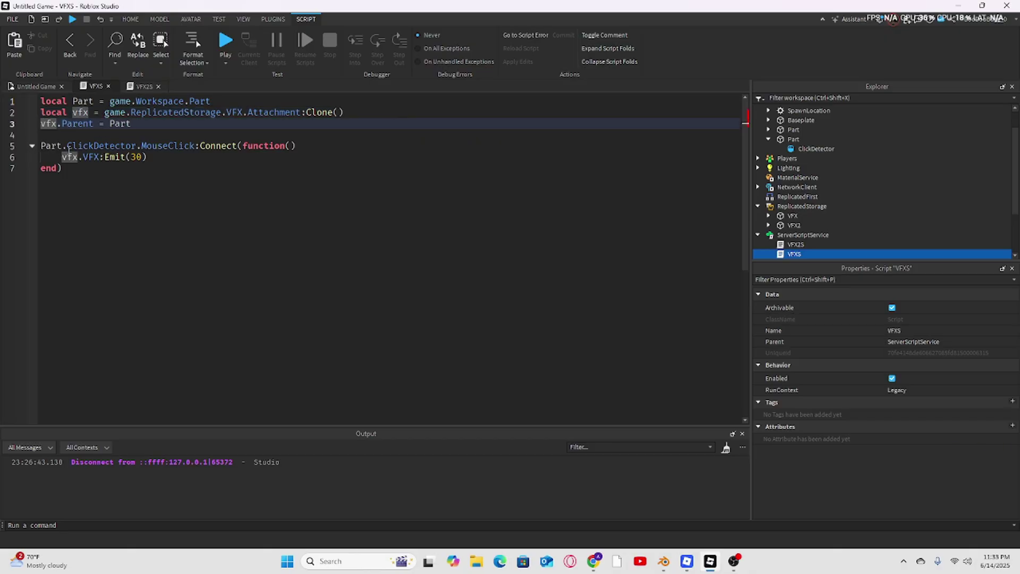
{"action": "left_click_drag", "start_coordinate": [42, 147], "coordinate": [193, 172]}
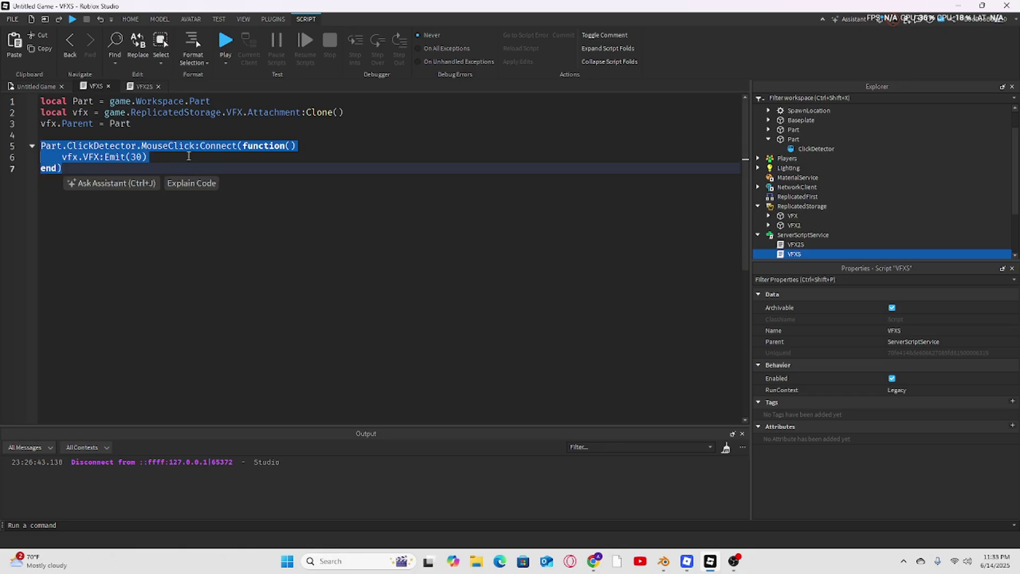
{"action": "left_click", "coordinate": [207, 156]}
{"action": "left_click_drag", "start_coordinate": [64, 159], "coordinate": [147, 157], "text": "shift"}
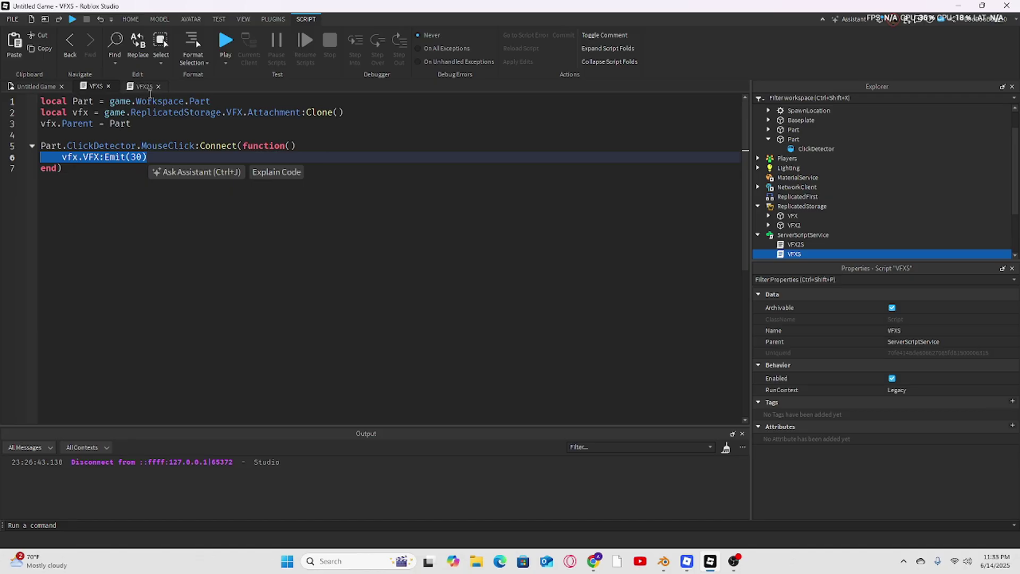
- Rename the Workspace part holding the ClickDetector as TOTO
{"action": "scroll", "coordinate": [833, 166], "scroll_direction": "up", "scroll_amount": 1}
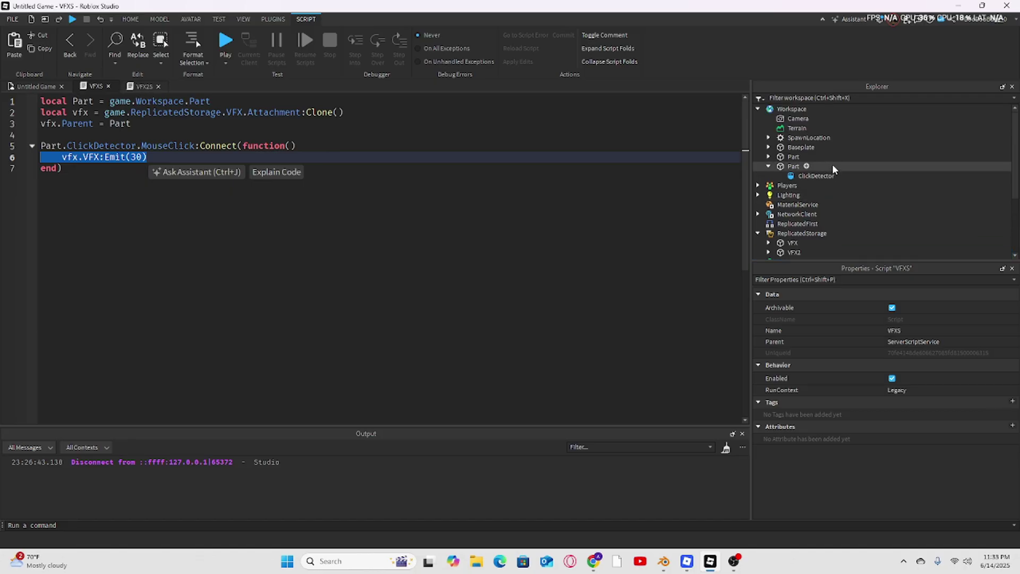
{"action": "double_click", "coordinate": [792, 166]}
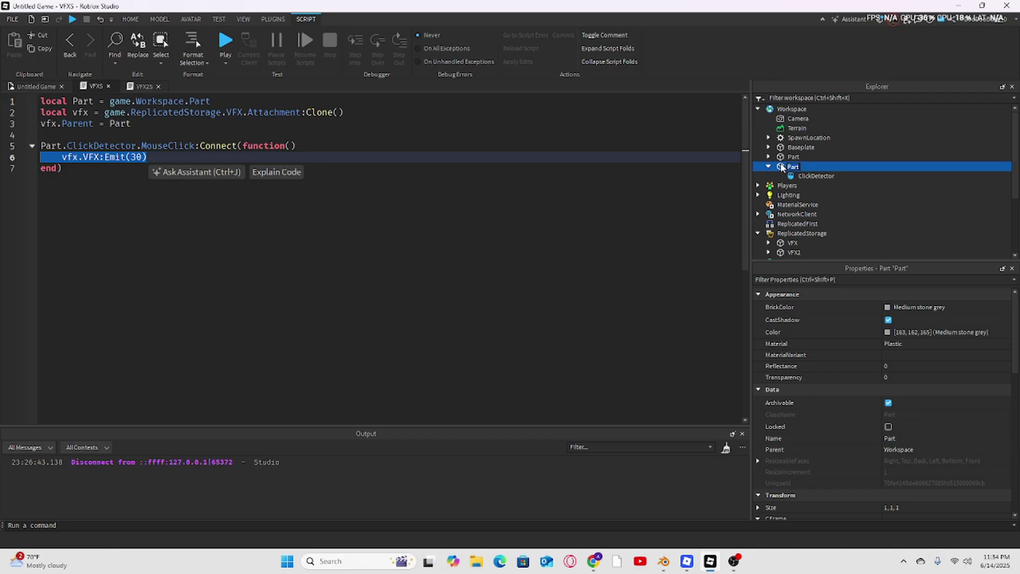
{"action": "type", "text": "TOTO"}
{"action": "key", "text": "Return"}
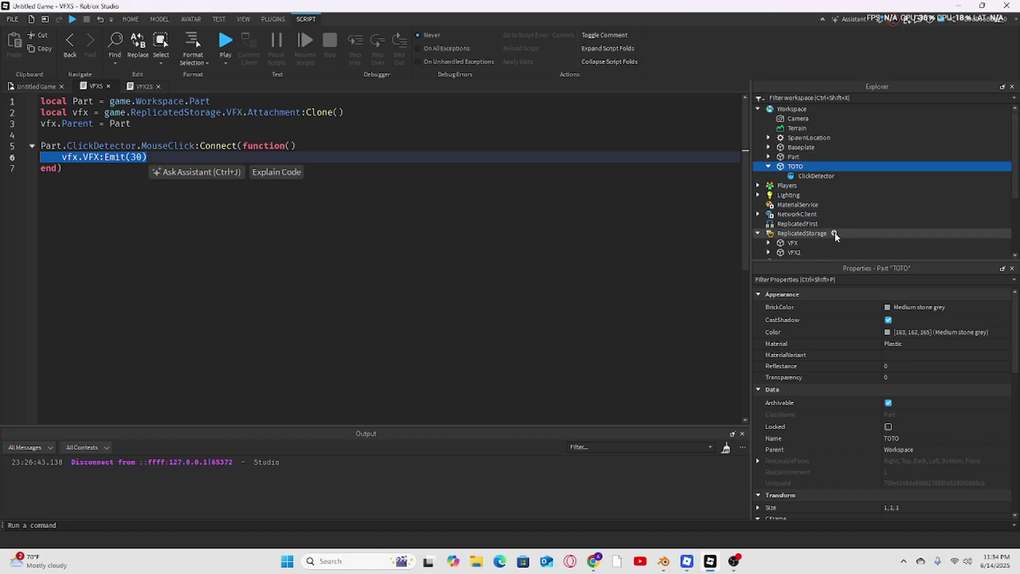
- Write "local part = game.Workspace.TOTO" as the first line of the VFX2S script
{"action": "scroll", "coordinate": [834, 233], "scroll_direction": "down", "scroll_amount": 2}
{"action": "double_click", "coordinate": [792, 218]}
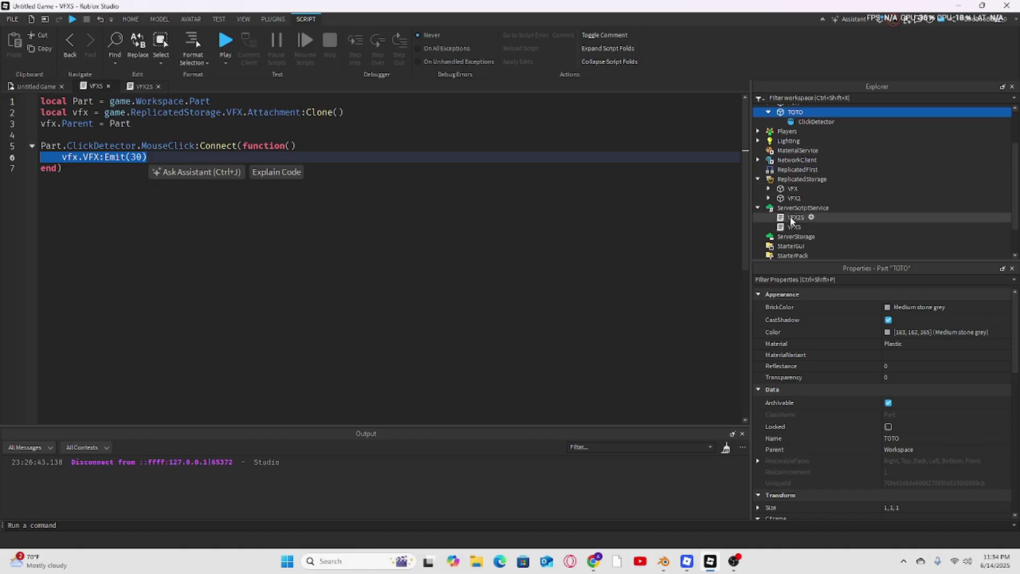
{"action": "type", "text": "local "}
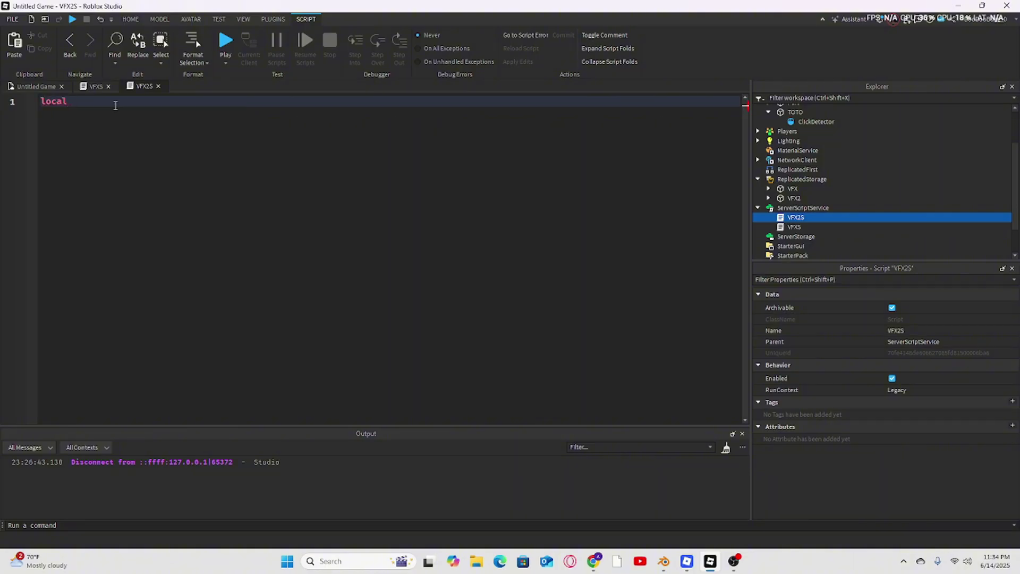
{"action": "type", "text": "part = "}
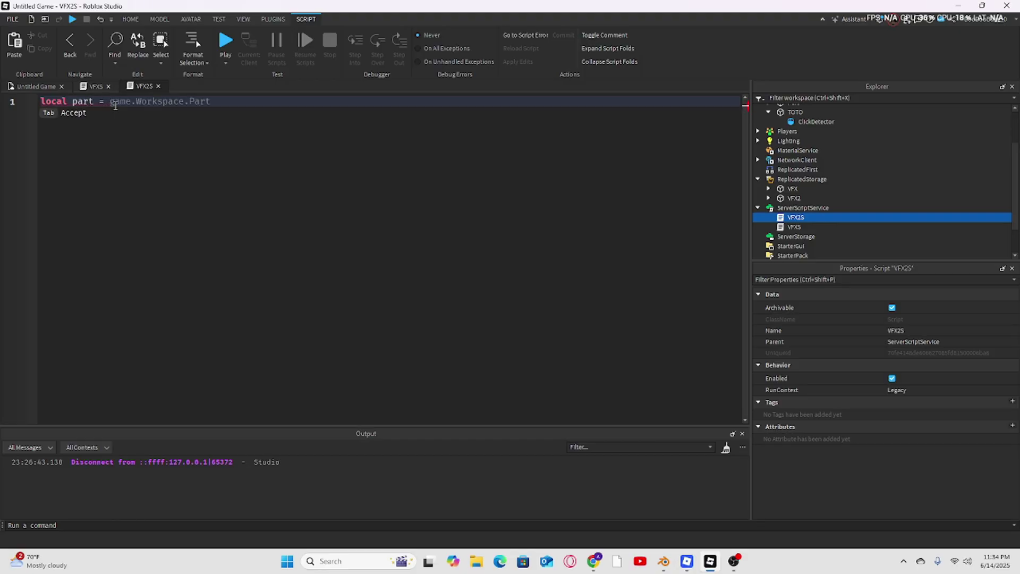
{"action": "type", "text": "game"}
{"action": "key", "text": "BackSpace"}
{"action": "key", "text": "BackSpace"}
{"action": "type", "text": "me"}
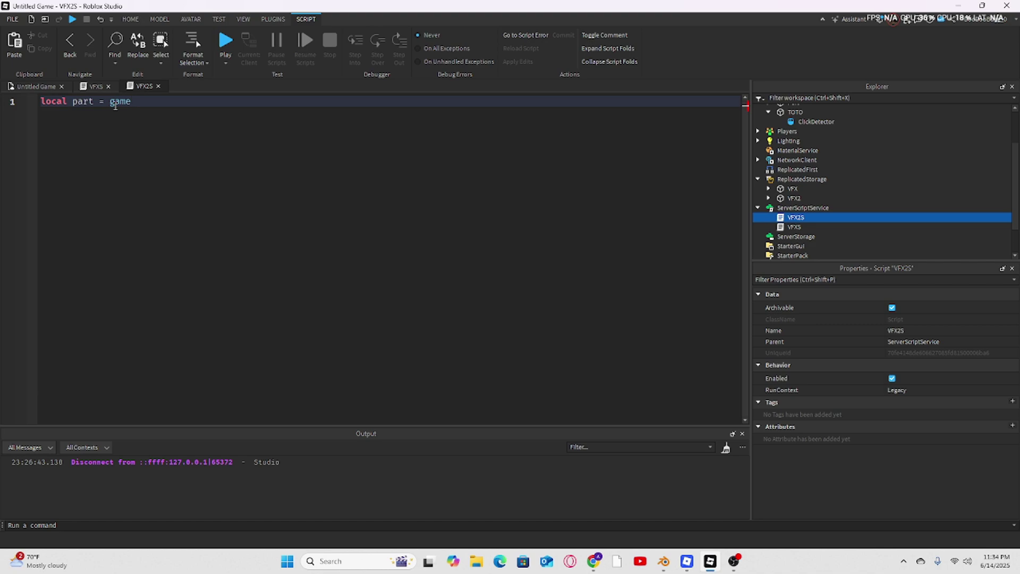
{"action": "type", "text": "."}
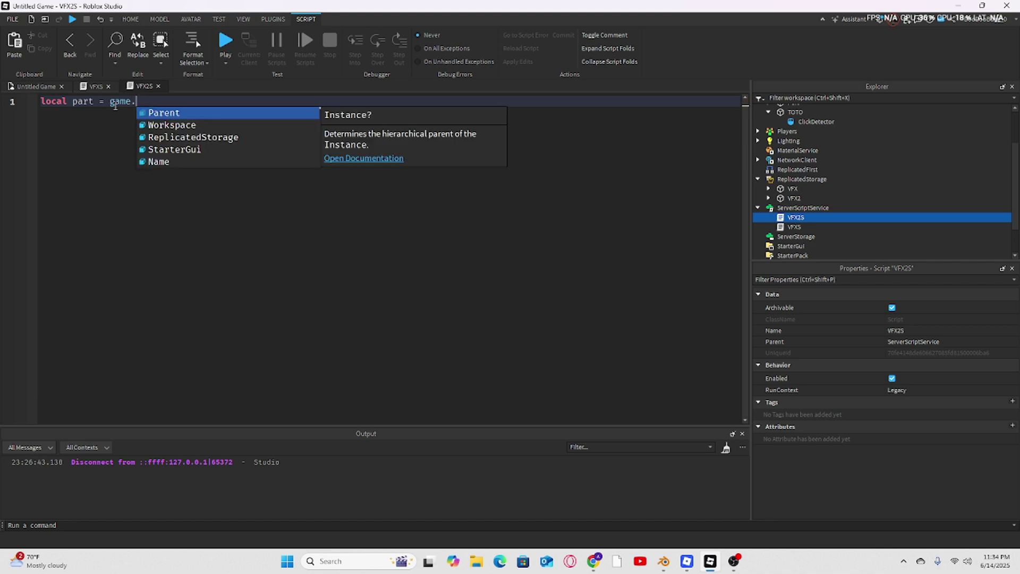
{"action": "type", "text": "Workspace"}
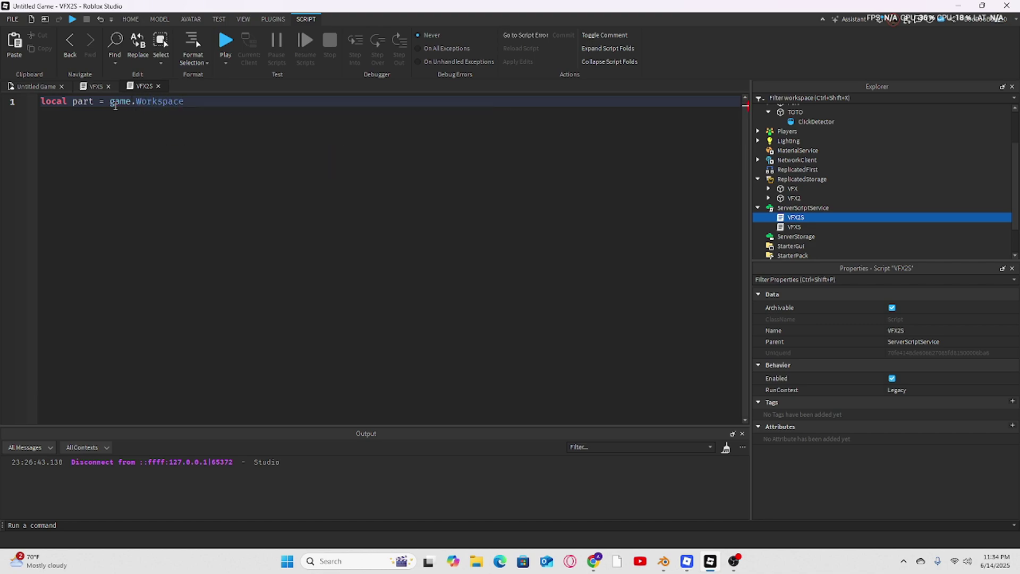
{"action": "type", "text": "."}
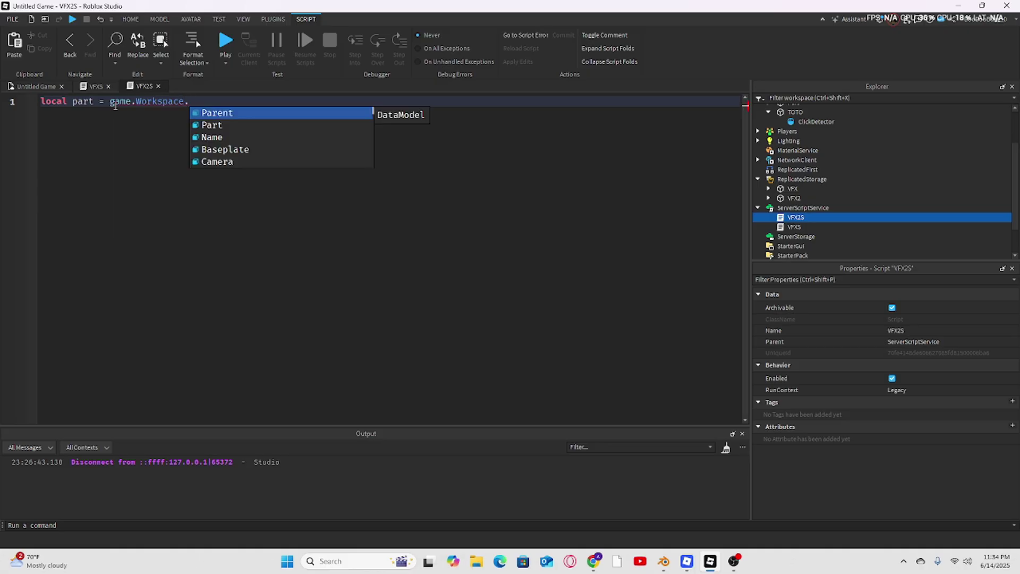
{"action": "type", "text": "TOT"}
{"action": "key", "text": "Return"}
{"action": "key", "text": "Return"}
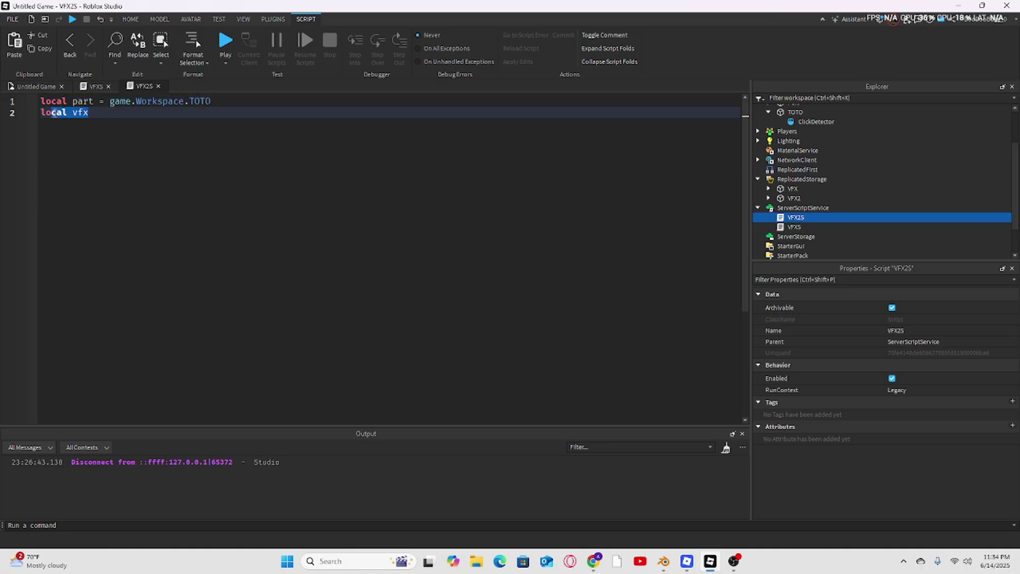
{"action": "key", "text": "BackSpace"}
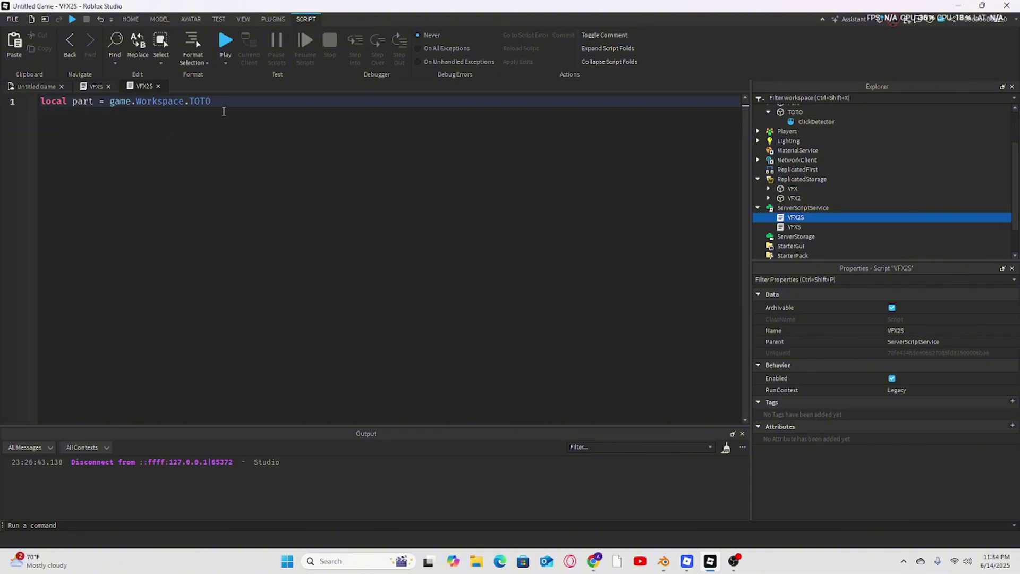
- Add a second line to the VFX2S script reading "local vfx = game.ReplicatedStorage.VFX2.Attachment:Clone()"
{"action": "key", "text": "Return"}
{"action": "type", "text": "local"}
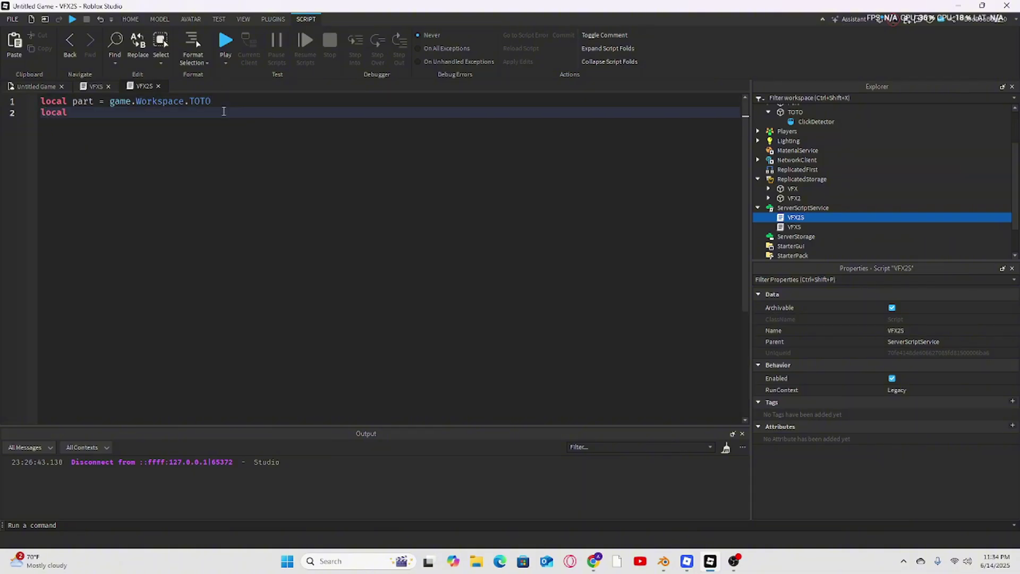
{"action": "type", "text": " vfx ="}
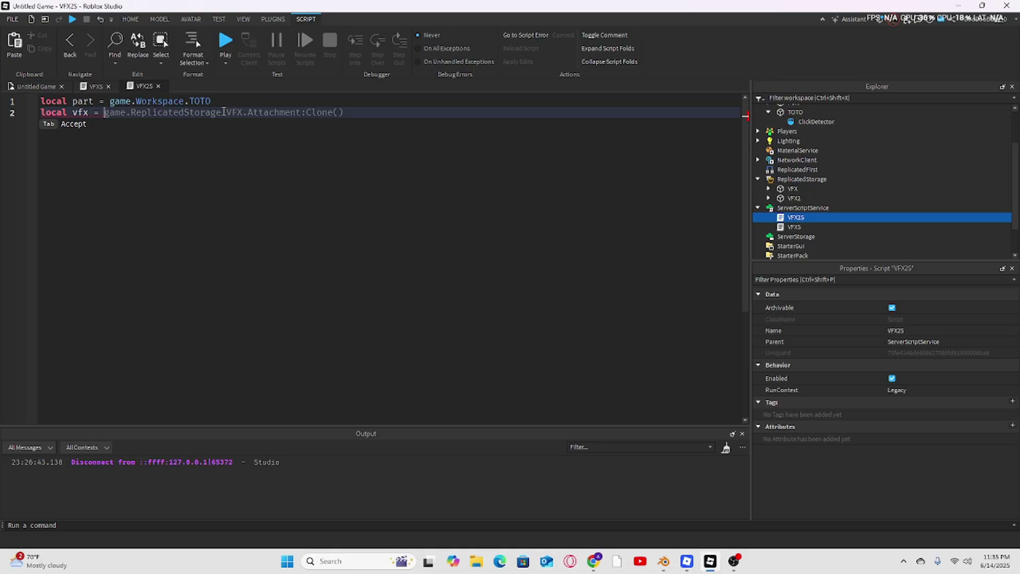
{"action": "key", "text": "Tab"}
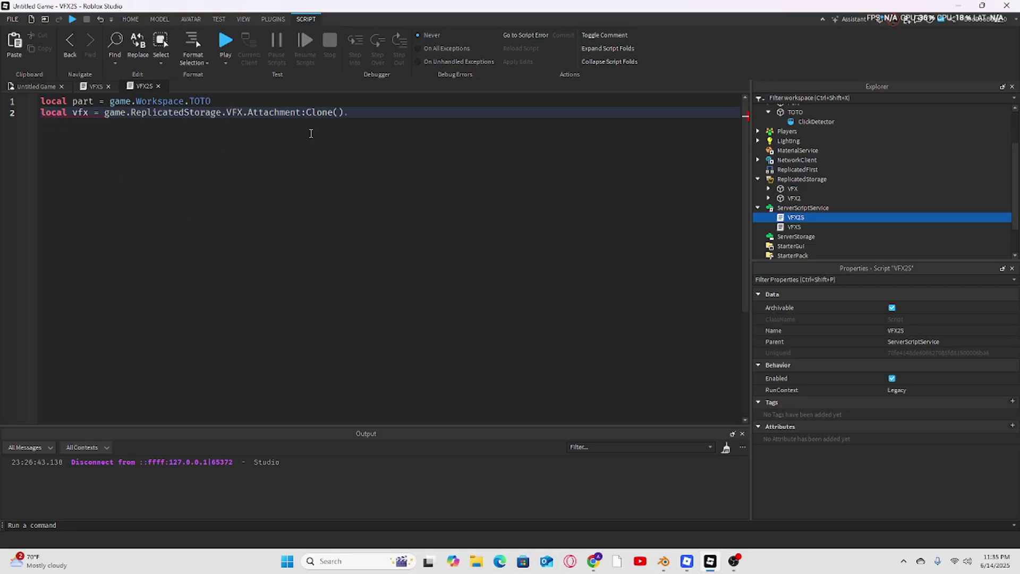
{"action": "left_click", "coordinate": [243, 113]}
{"action": "type", "text": "2"}
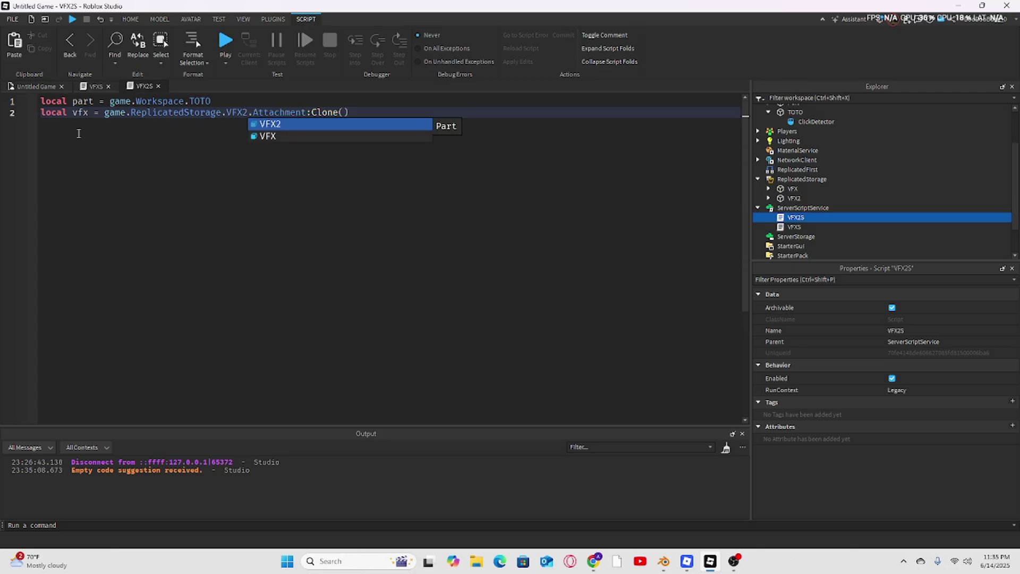
- Compare the ReplicatedStorage path in the vfx line with the Explorer hierarchy, expanding VFX2 to examine its contents
{"action": "left_click", "coordinate": [105, 113]}
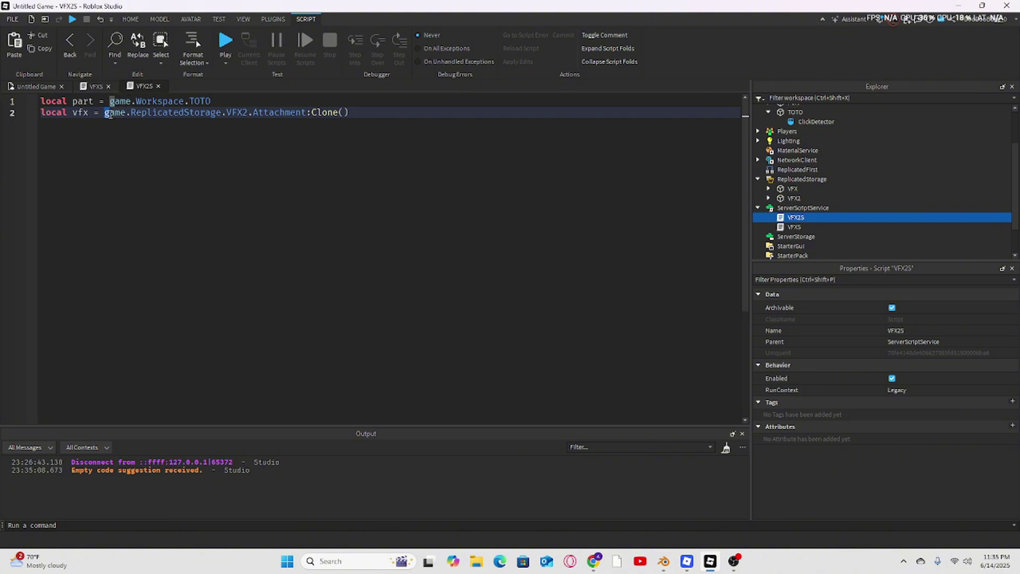
{"action": "left_click_drag", "start_coordinate": [106, 113], "coordinate": [232, 114]}
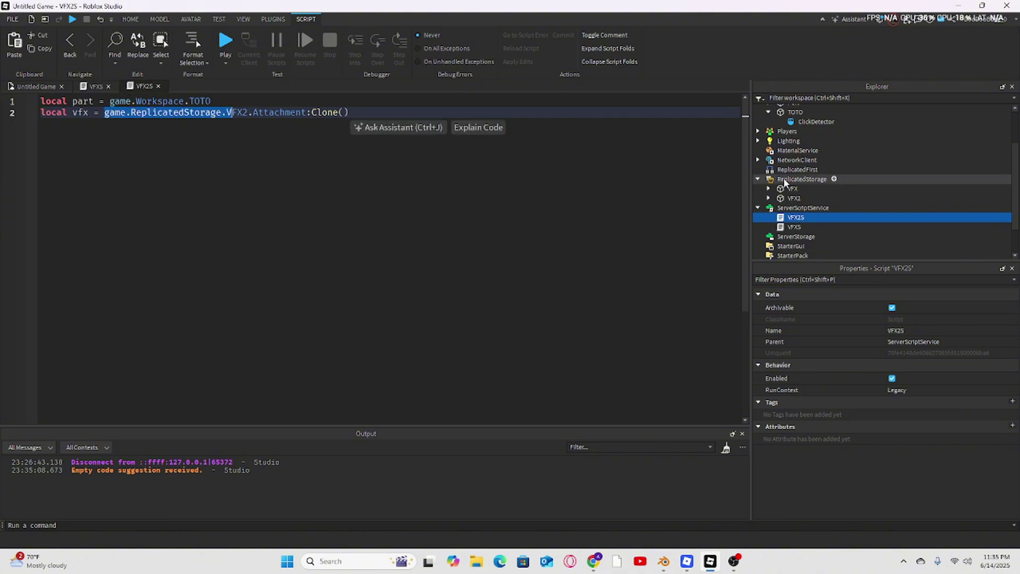
{"action": "scroll", "coordinate": [785, 182], "scroll_direction": "up", "scroll_amount": 2}
{"action": "scroll", "coordinate": [725, 148], "scroll_direction": "down", "scroll_amount": 1}
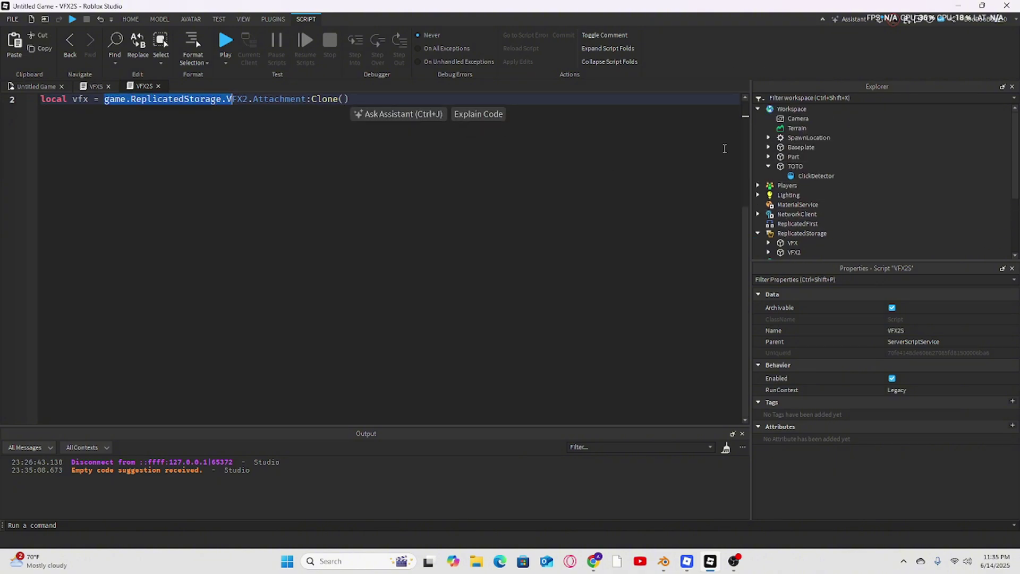
{"action": "scroll", "coordinate": [841, 155], "scroll_direction": "down", "scroll_amount": 2}
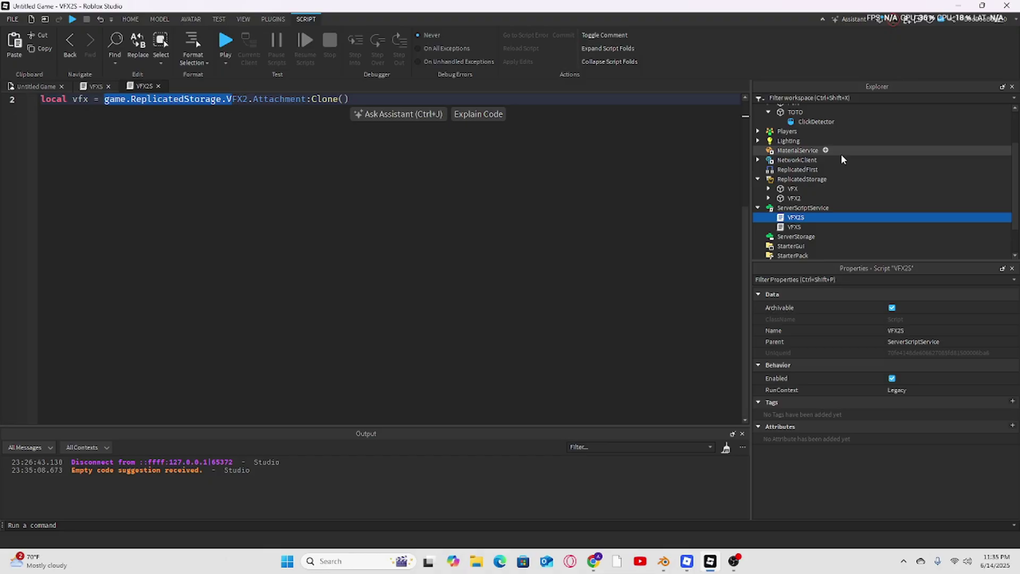
{"action": "left_click", "coordinate": [793, 179]}
{"action": "left_click", "coordinate": [791, 198]}
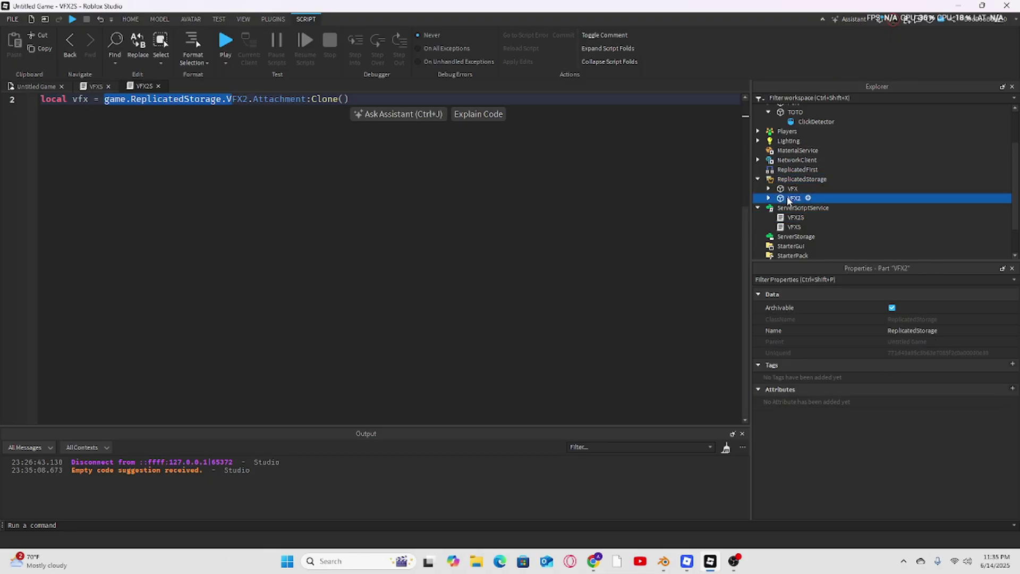
{"action": "left_click", "coordinate": [769, 198]}
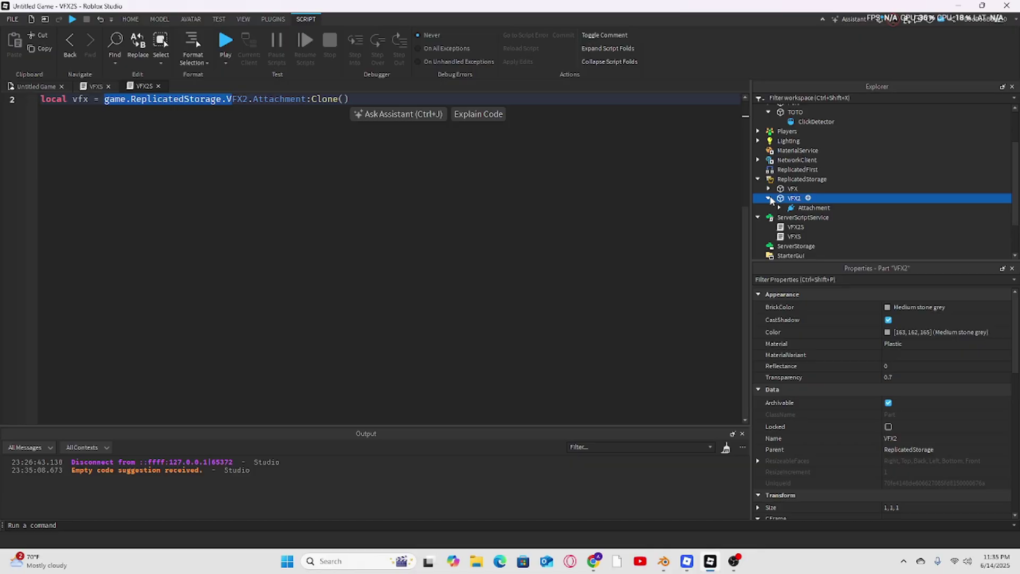
- Compare the Attachment inside VFX2 with the Attachment reference in the script's vfx line
{"action": "left_click", "coordinate": [810, 208]}
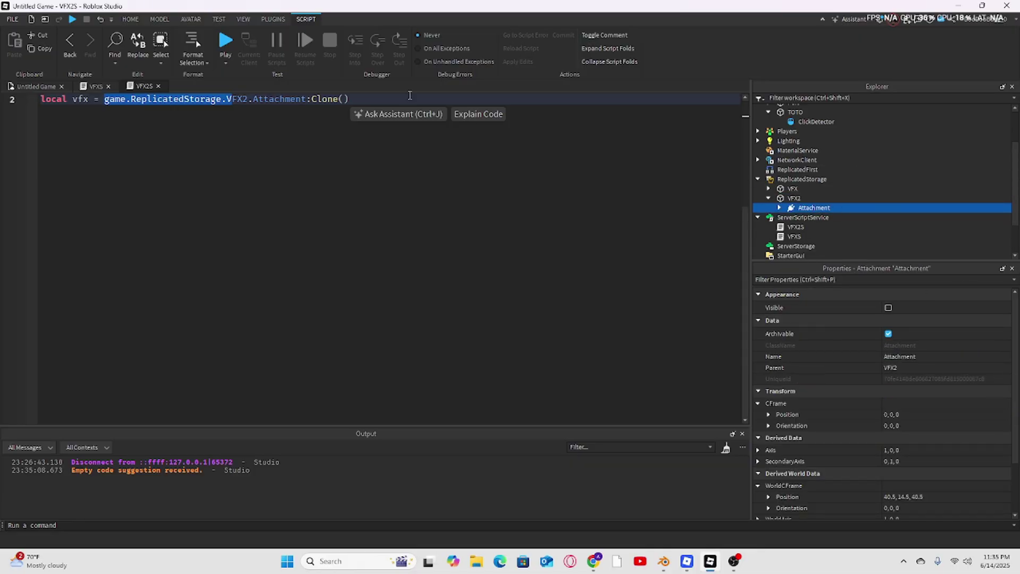
{"action": "left_click", "coordinate": [267, 100]}
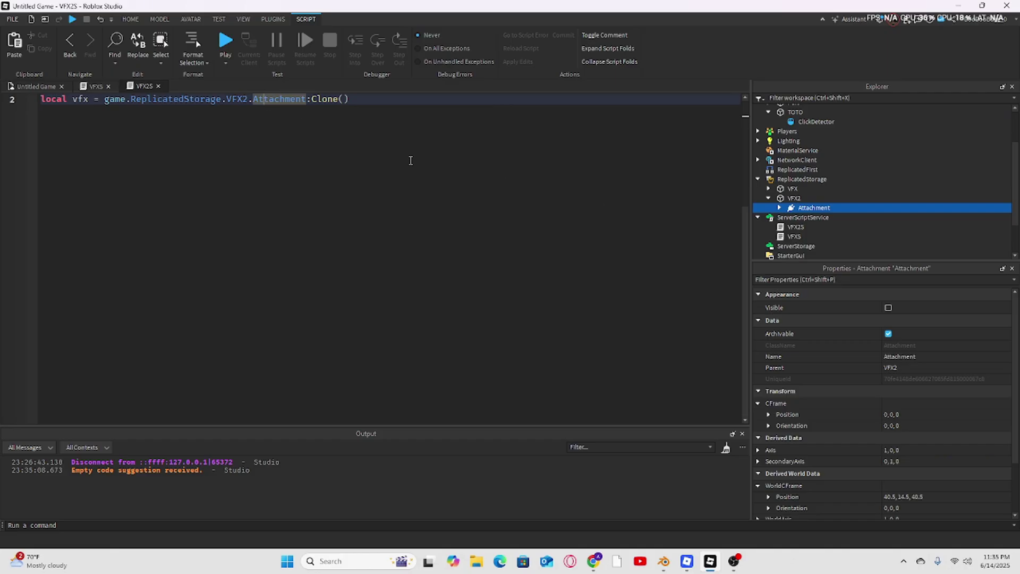
{"action": "scroll", "coordinate": [273, 128], "scroll_direction": "up", "scroll_amount": 1}
- Add two new lines below the vfx line in the VFX2S script
{"action": "left_click", "coordinate": [393, 110]}
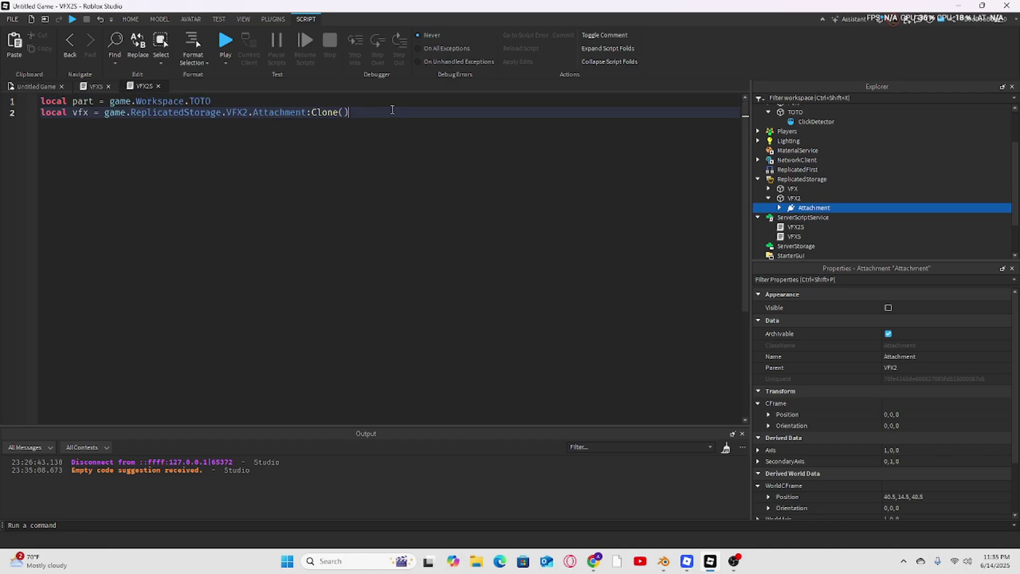
{"action": "key", "text": "Return"}
{"action": "key", "text": "Return"}
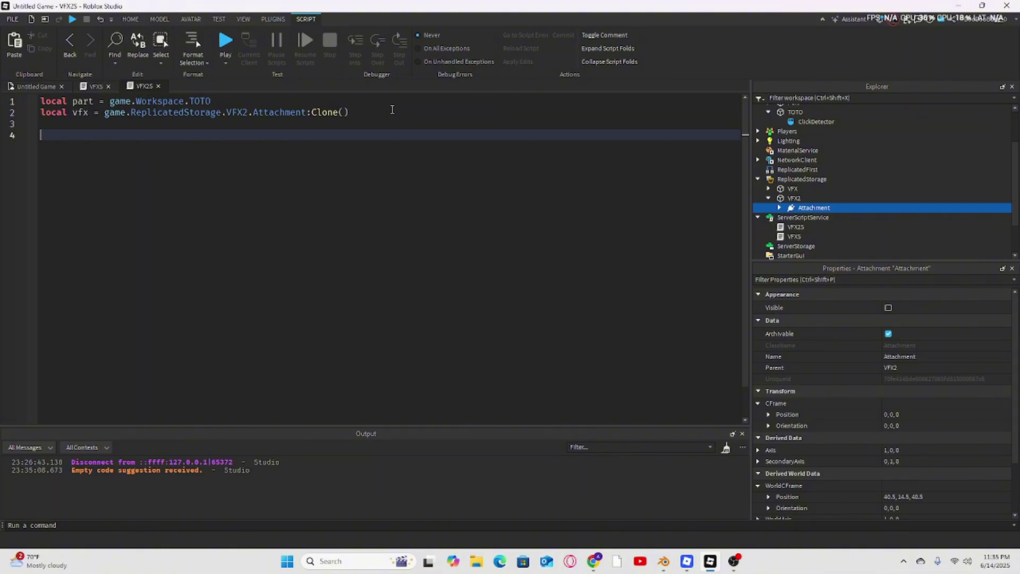
{"action": "type", "text": "game"}
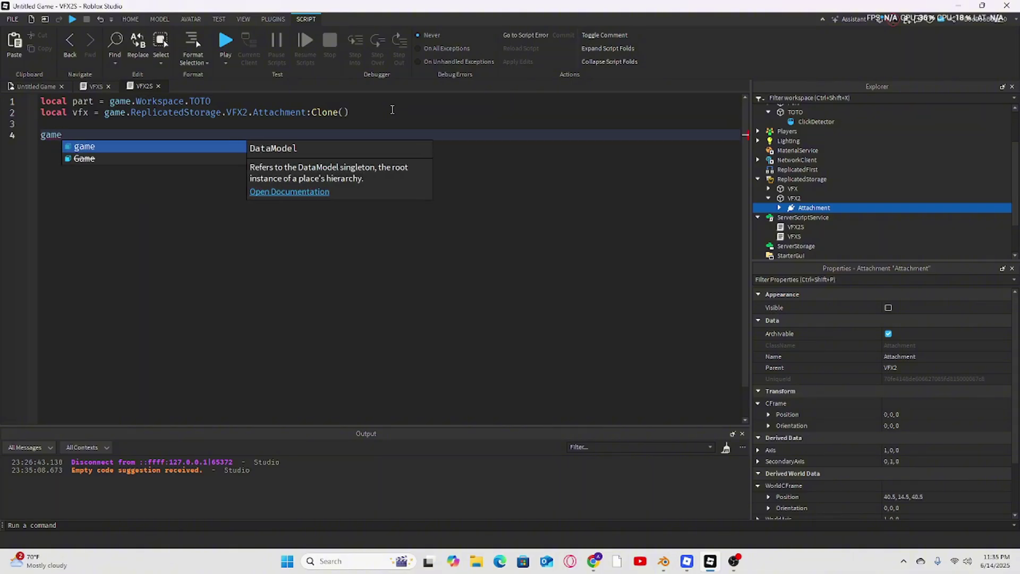
{"action": "type", "text": "."}
{"action": "key", "text": "BackSpace"}
{"action": "key", "text": "BackSpace"}
{"action": "key", "text": "BackSpace"}
{"action": "key", "text": "BackSpace"}
{"action": "key", "text": "BackSpace"}
{"action": "key", "text": "BackSpace"}
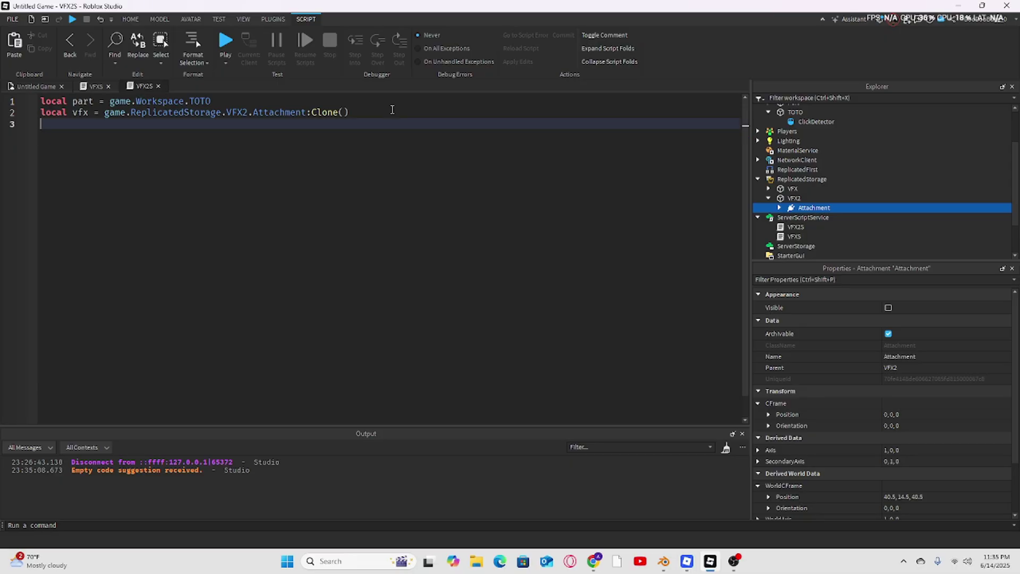
{"action": "key", "text": "Return"}
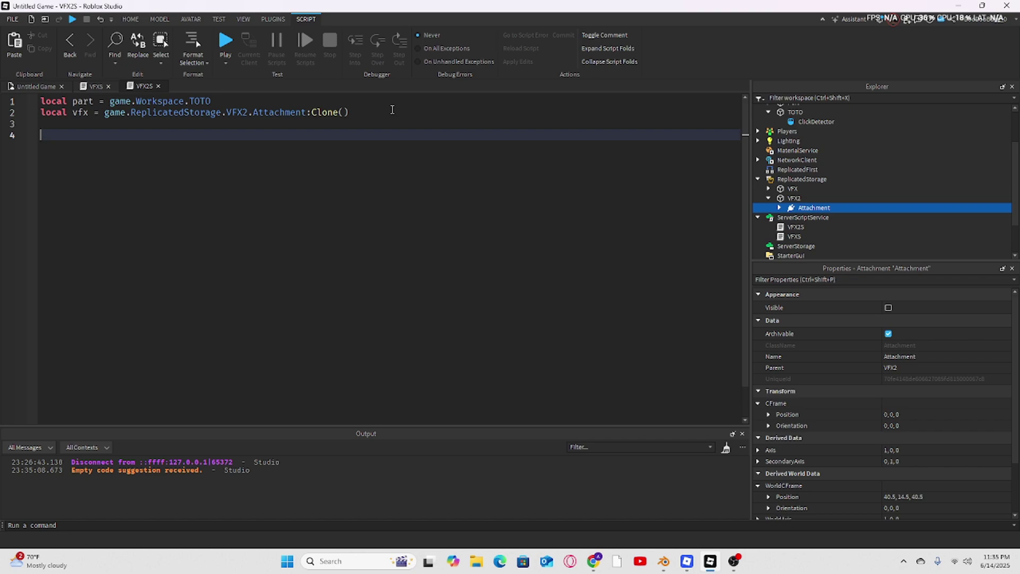
- Write a "part.ClickDetector:Connect(function()" block closed with "end)" starting on line 4 of the VFX2S script
{"action": "type", "text": "part"}
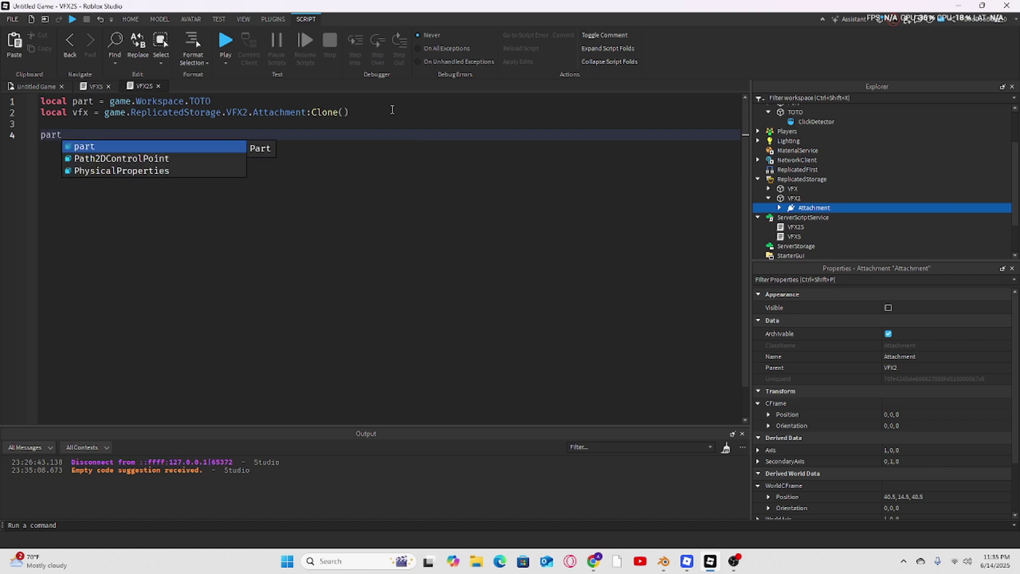
{"action": "type", "text": ".ClickDetector"}
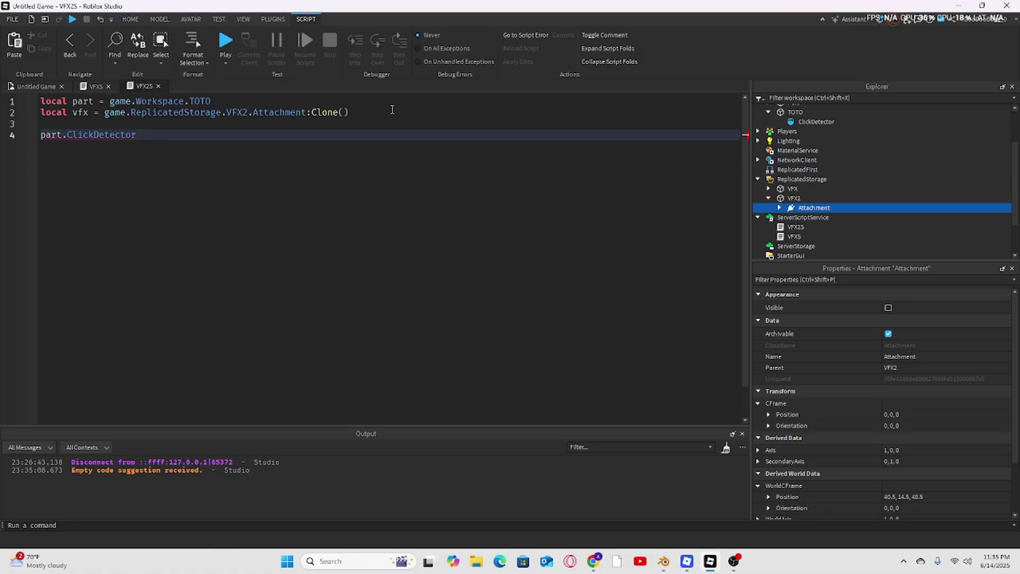
{"action": "type", "text": ":"}
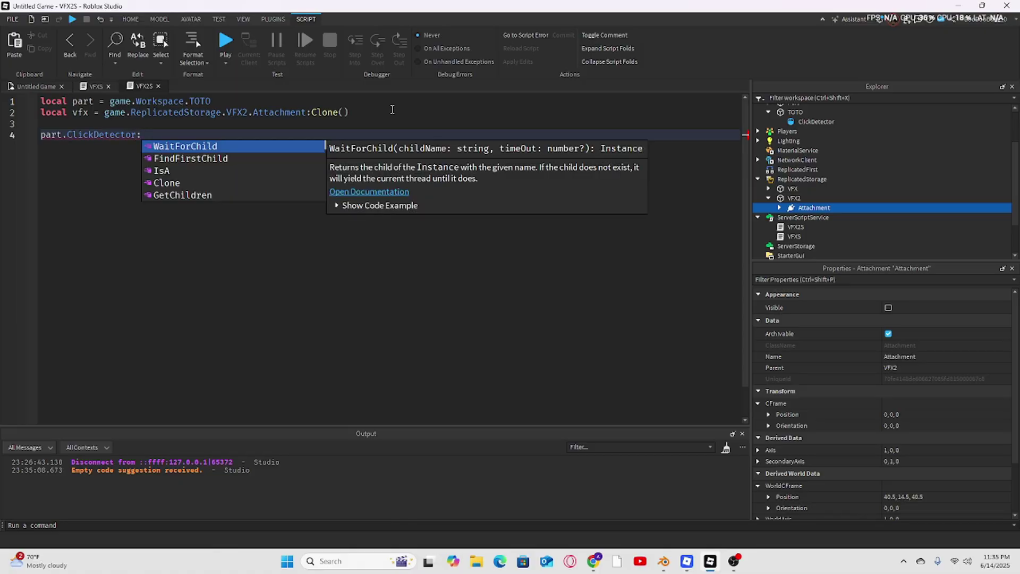
{"action": "type", "text": "Conn"}
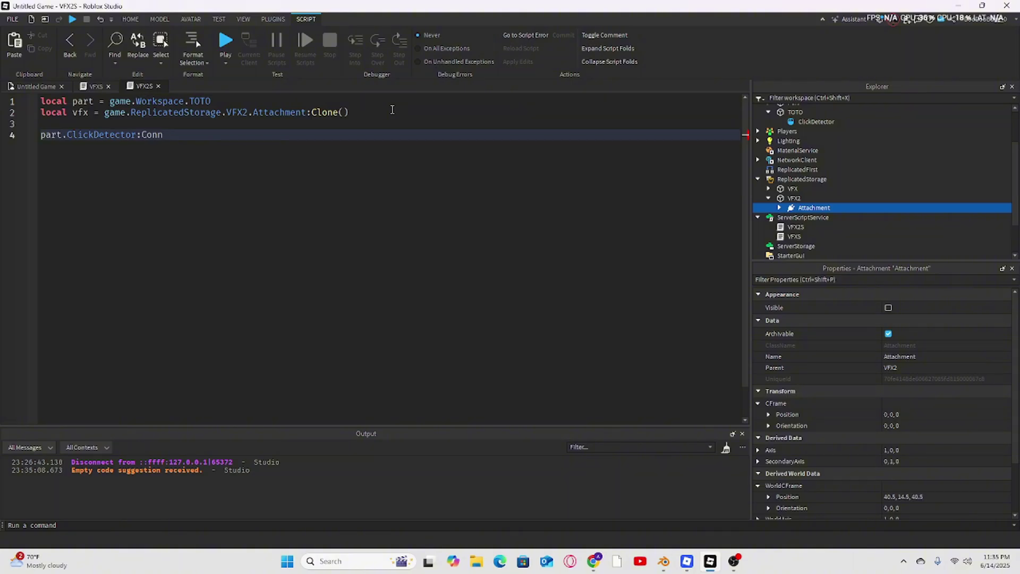
{"action": "type", "text": "ect(function"}
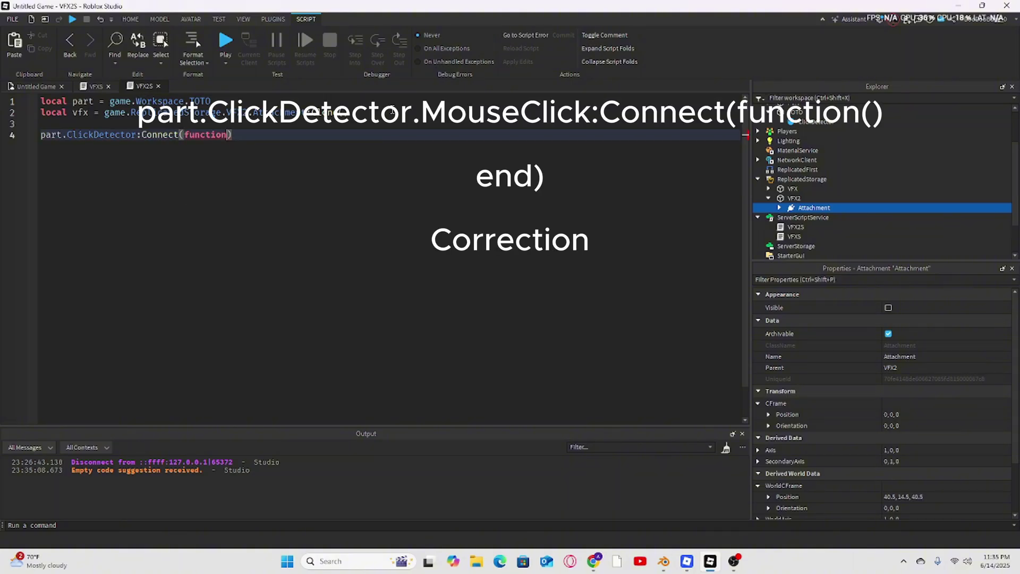
{"action": "type", "text": "("}
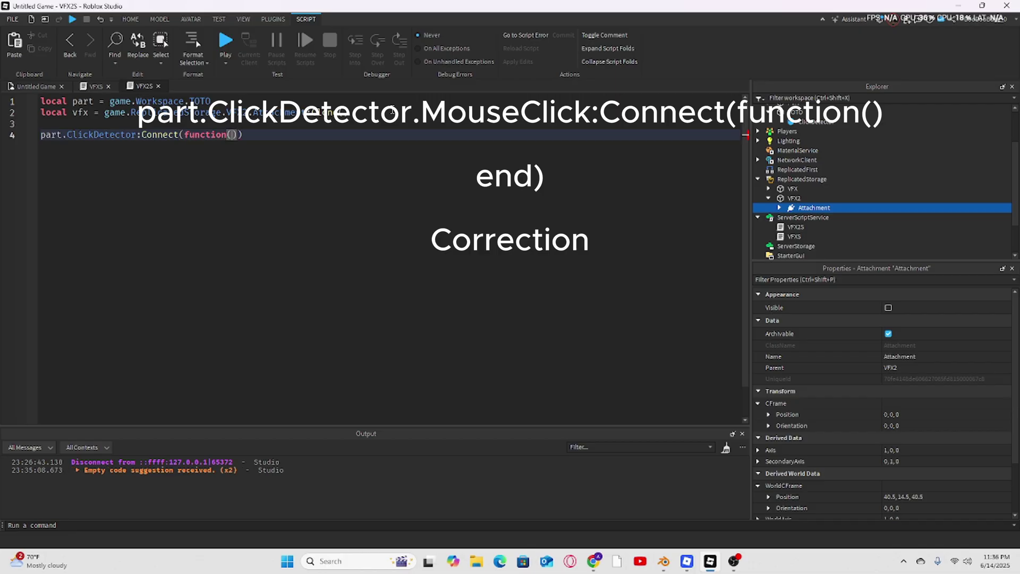
{"action": "key", "text": "Right"}
{"action": "key", "text": "Return"}
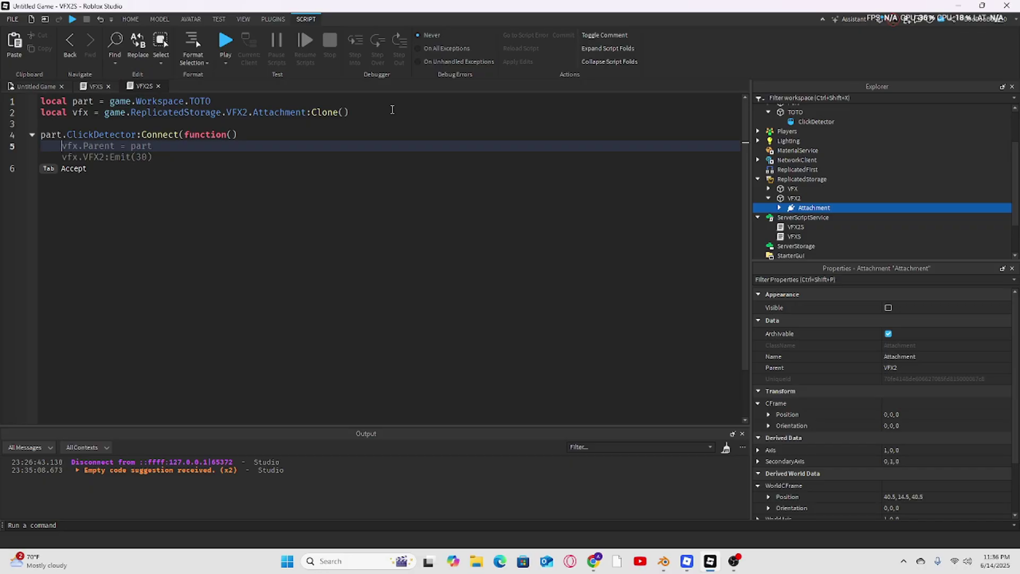
- Insert the line "vfx.Parent = part" directly below the vfx variable declaration in VFX2S
{"action": "left_click", "coordinate": [393, 110]}
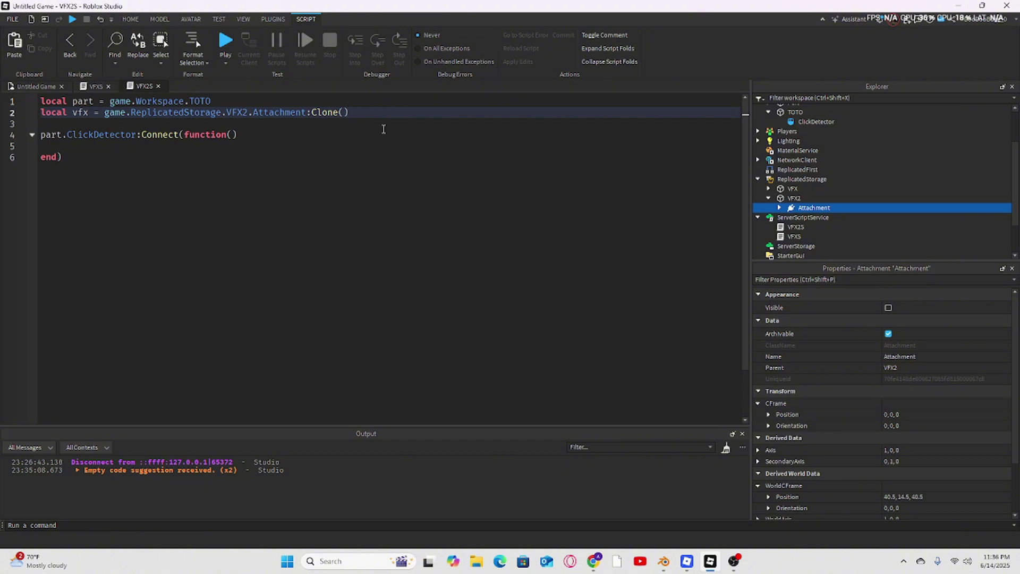
{"action": "key", "text": "Return"}
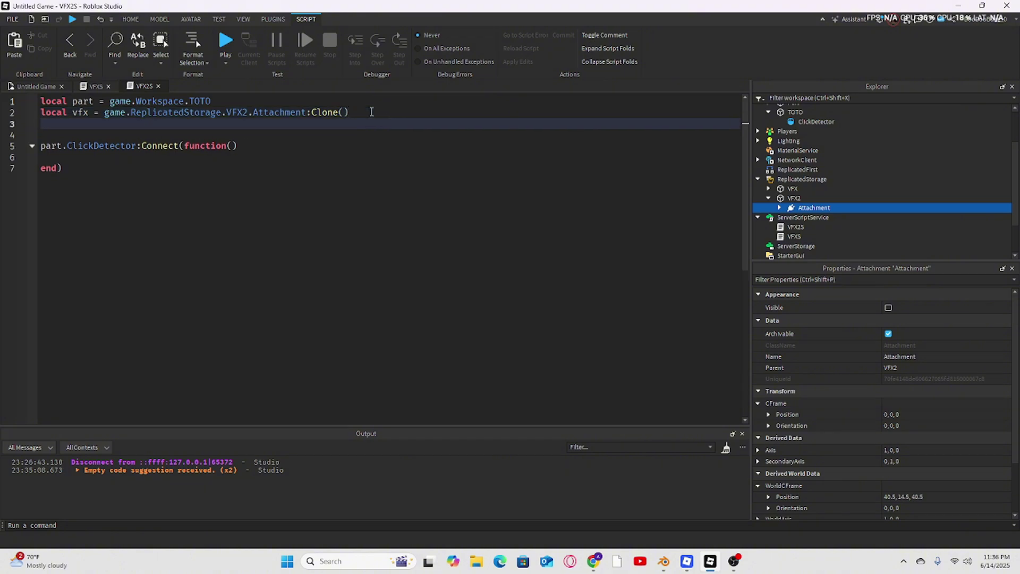
{"action": "type", "text": "vfx.Parent"}
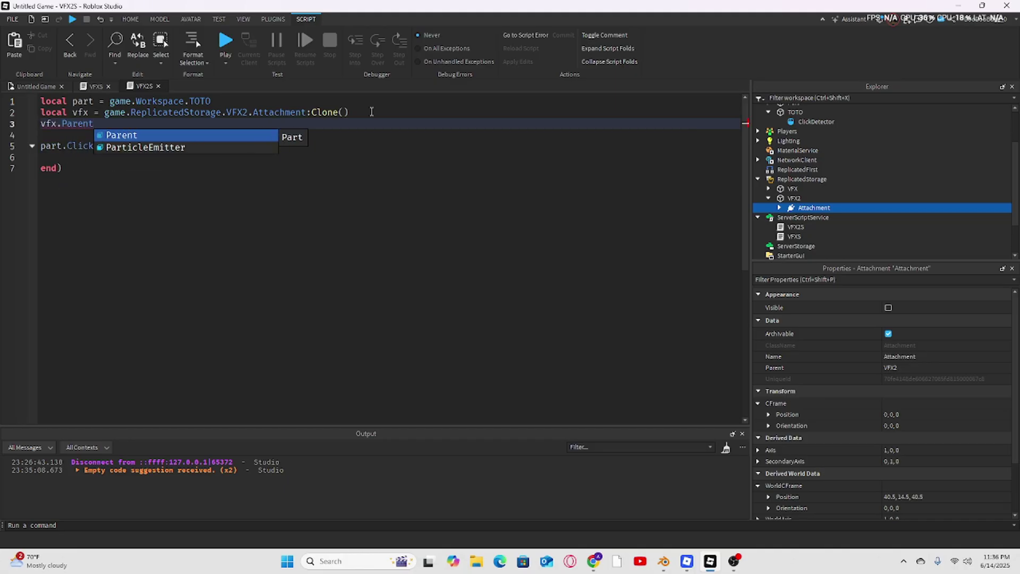
{"action": "type", "text": " = "}
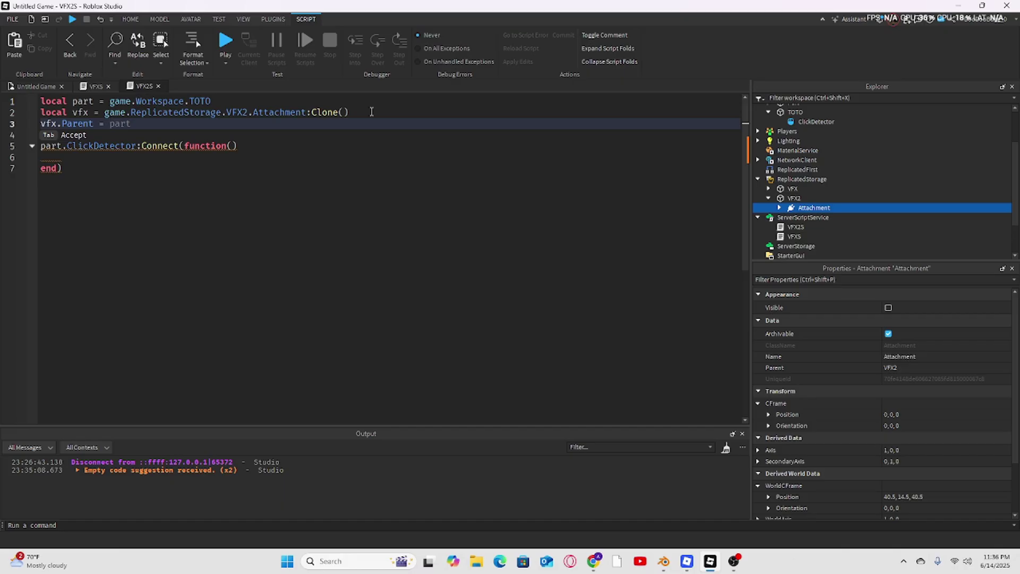
{"action": "type", "text": "Part"}
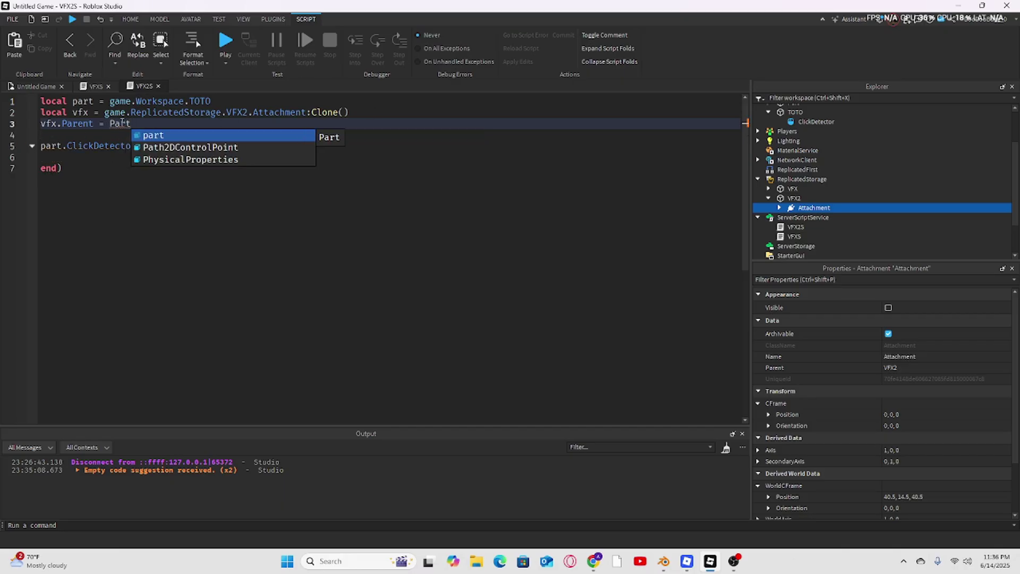
{"action": "key", "text": "BackSpace"}
{"action": "key", "text": "BackSpace"}
{"action": "key", "text": "BackSpace"}
{"action": "key", "text": "BackSpace"}
{"action": "type", "text": "part"}
{"action": "key", "text": "Escape"}
- Write "vfx.ParticleEmitter" inside the connected function, checking the emitter's name under VFX2's Attachment
{"action": "left_click", "coordinate": [88, 157]}
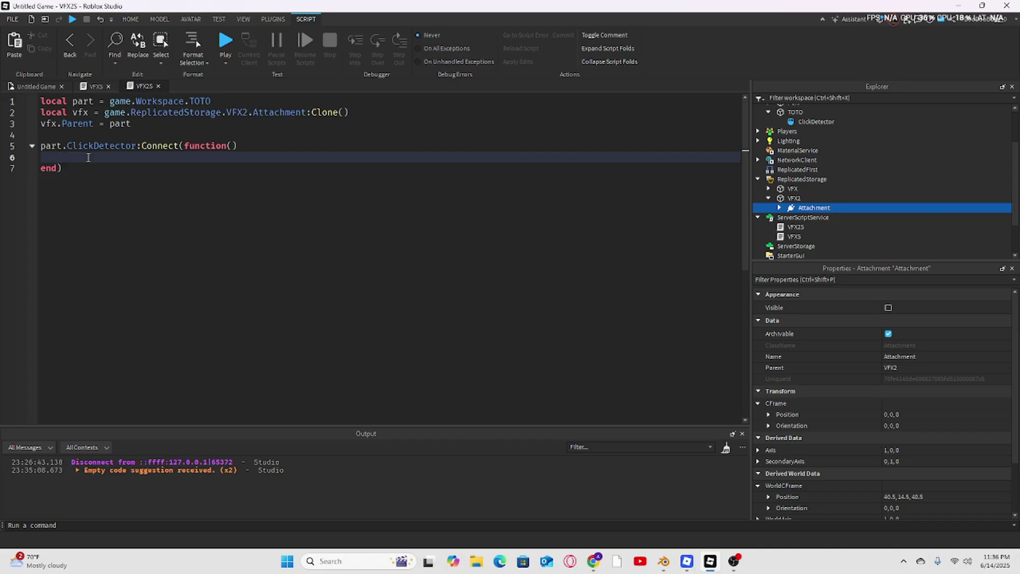
{"action": "type", "text": "vfx."}
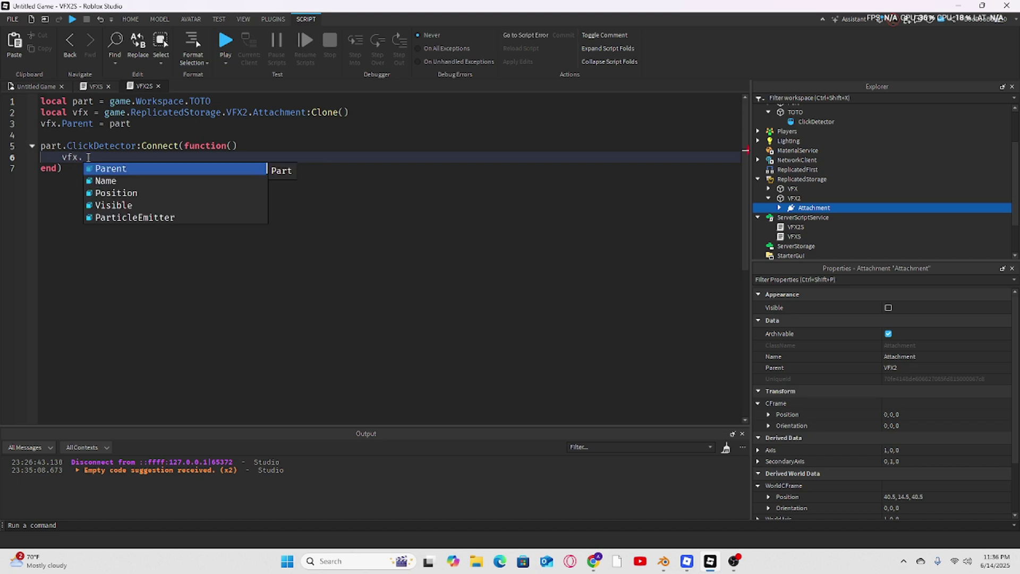
{"action": "left_click", "coordinate": [816, 207]}
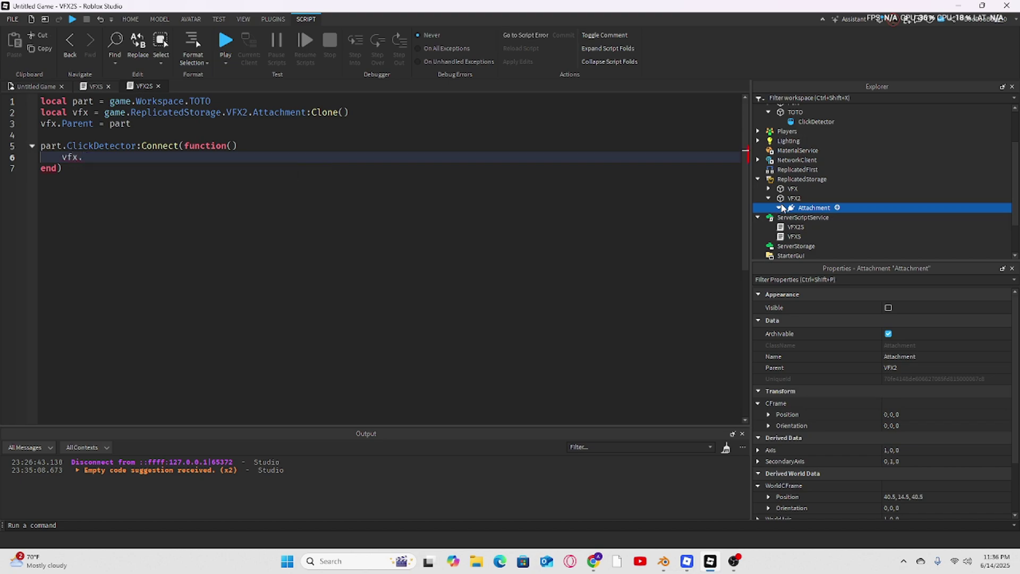
{"action": "left_click", "coordinate": [780, 208]}
{"action": "left_click", "coordinate": [828, 218]}
{"action": "left_click", "coordinate": [101, 155]}
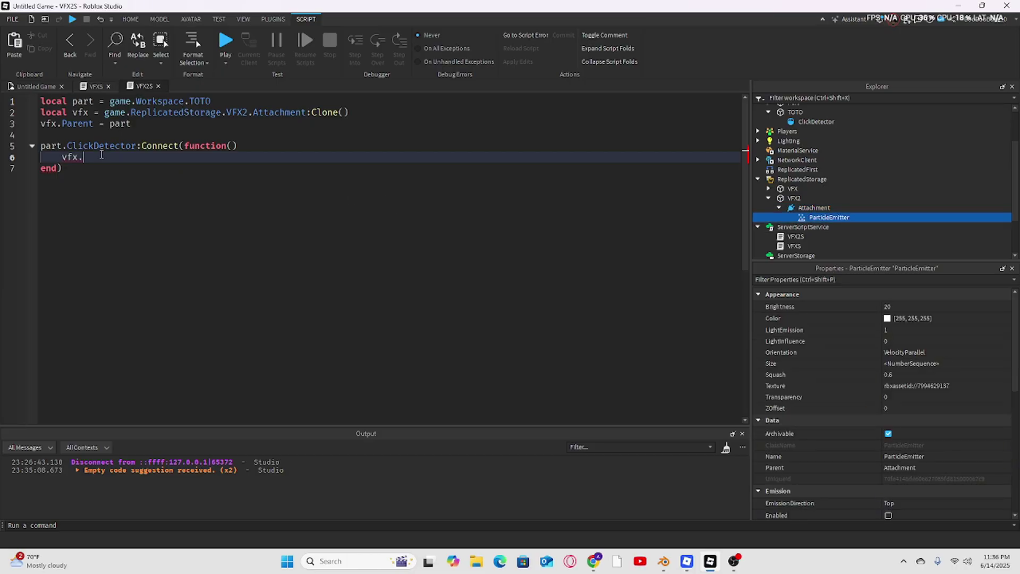
{"action": "type", "text": "Particle"}
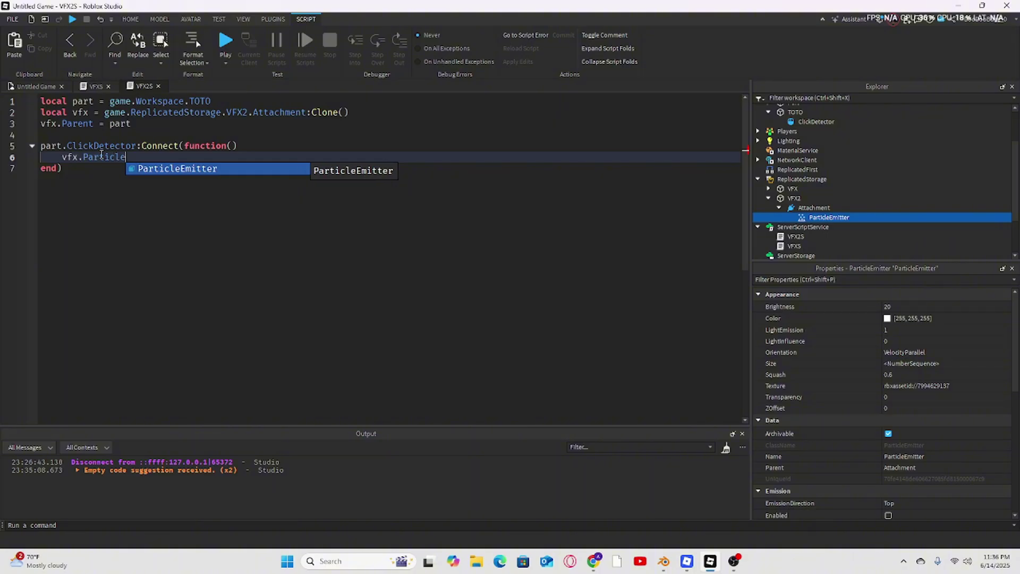
{"action": "key", "text": "Tab"}
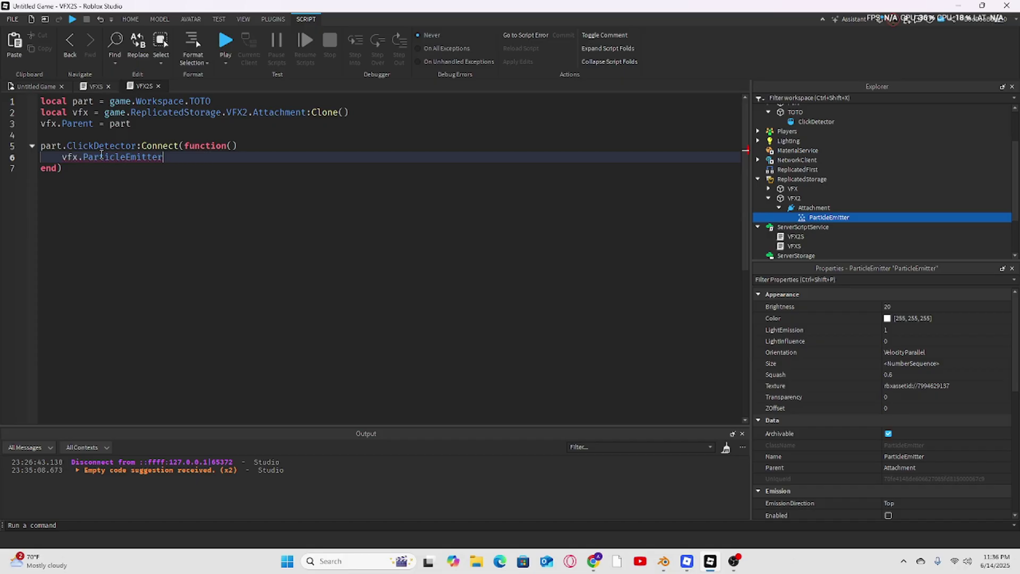
- Complete the function's body line with an Emit call of 30 particles, reading "vfx.ParticleEmitter:Emit(30)"
{"action": "type", "text": ":"}
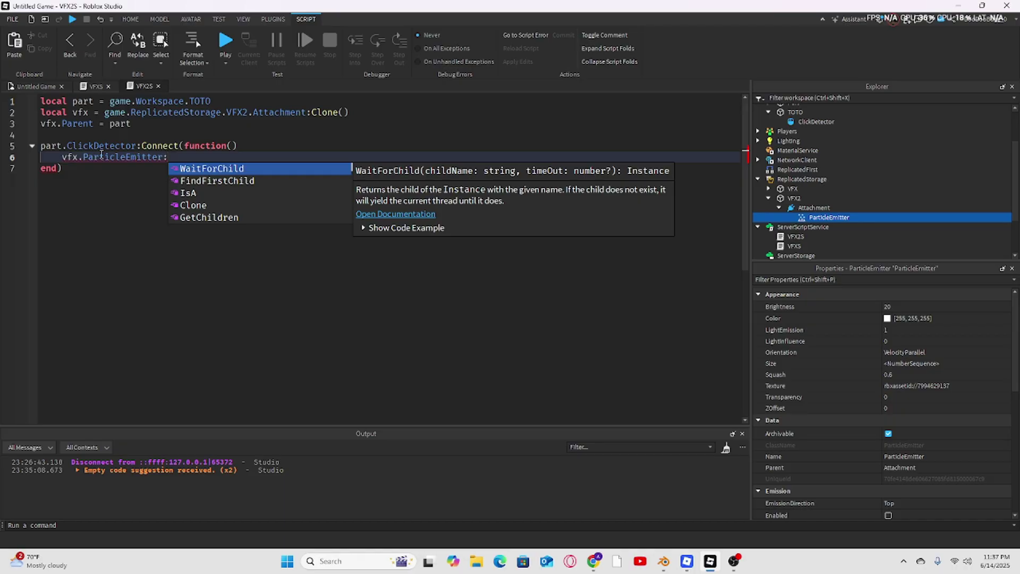
{"action": "type", "text": "("}
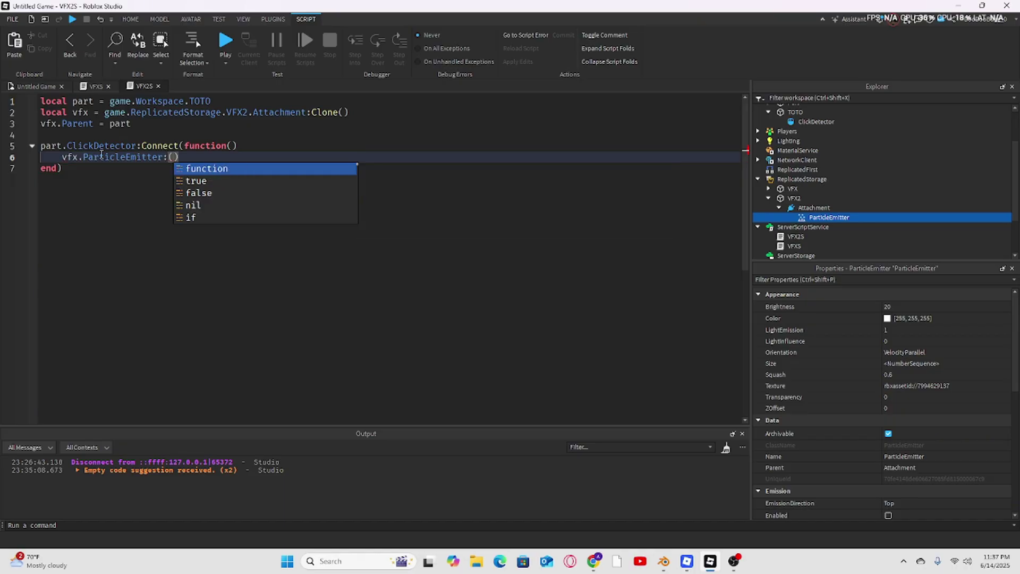
{"action": "key", "text": "BackSpace"}
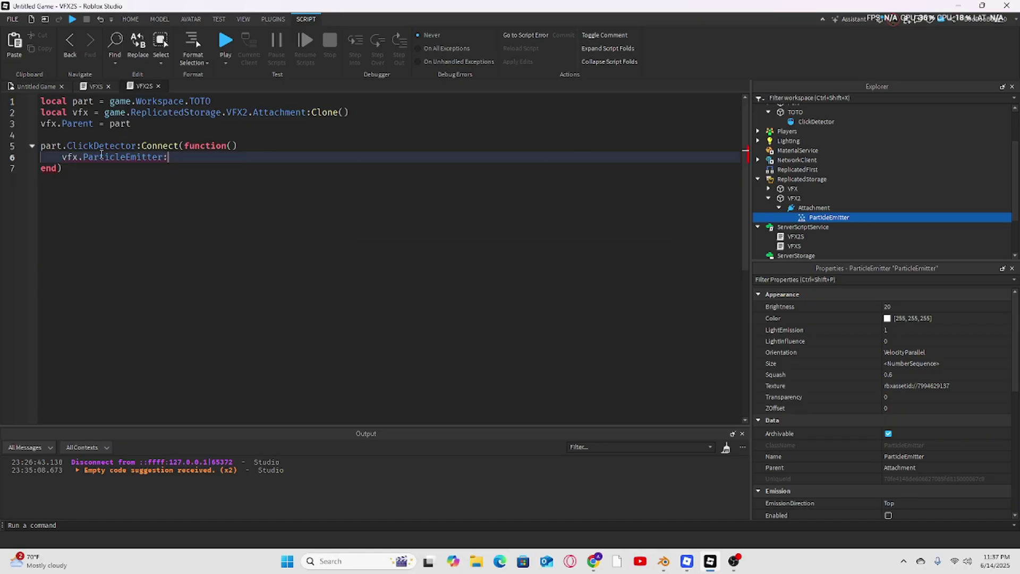
{"action": "type", "text": "Em"}
{"action": "key", "text": "Tab"}
{"action": "type", "text": "("}
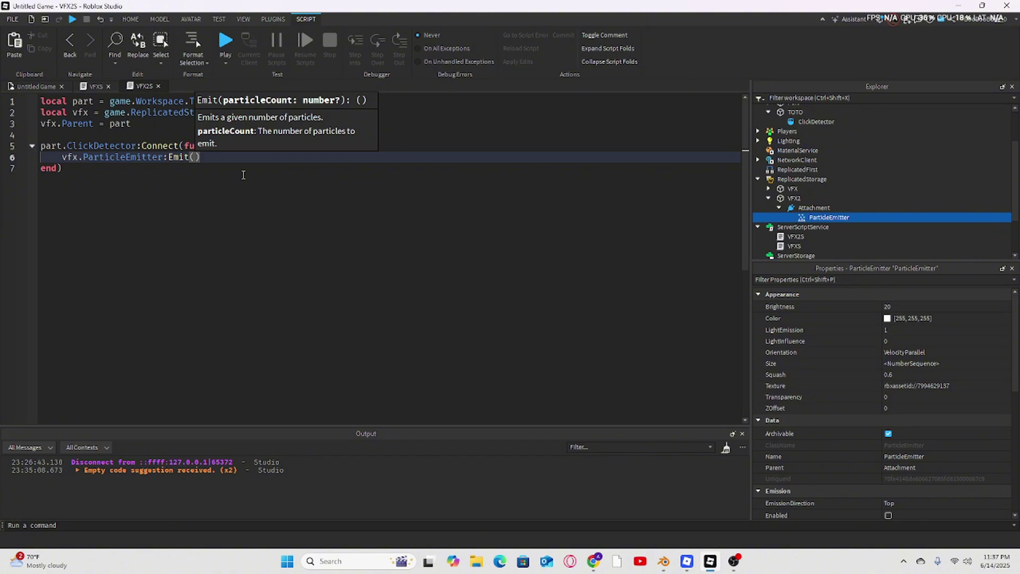
{"action": "type", "text": "30"}
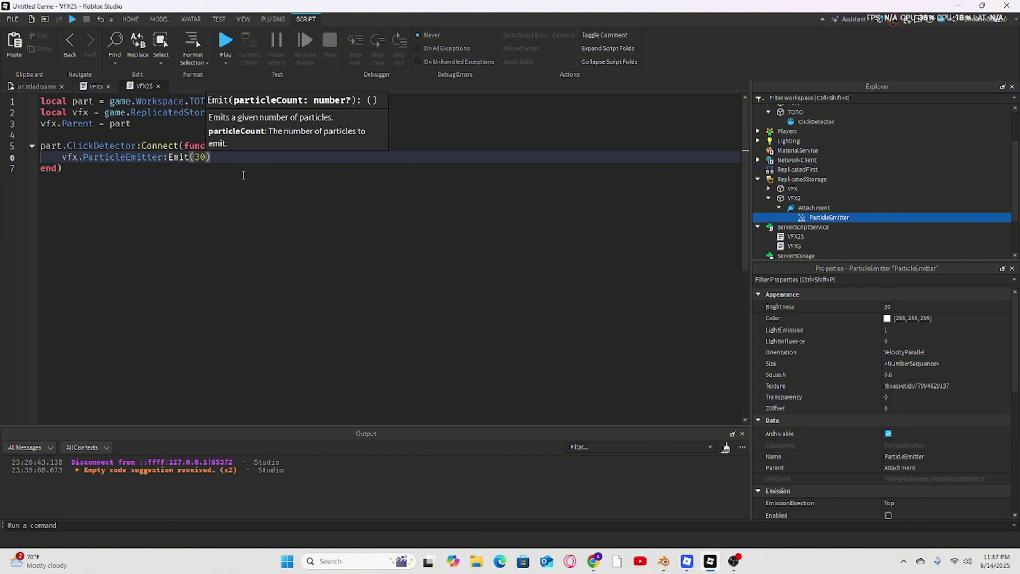
- Playtest the game, trace the Output message to its line in the VFX2S script, and end the test
{"action": "left_click", "coordinate": [18, 91]}
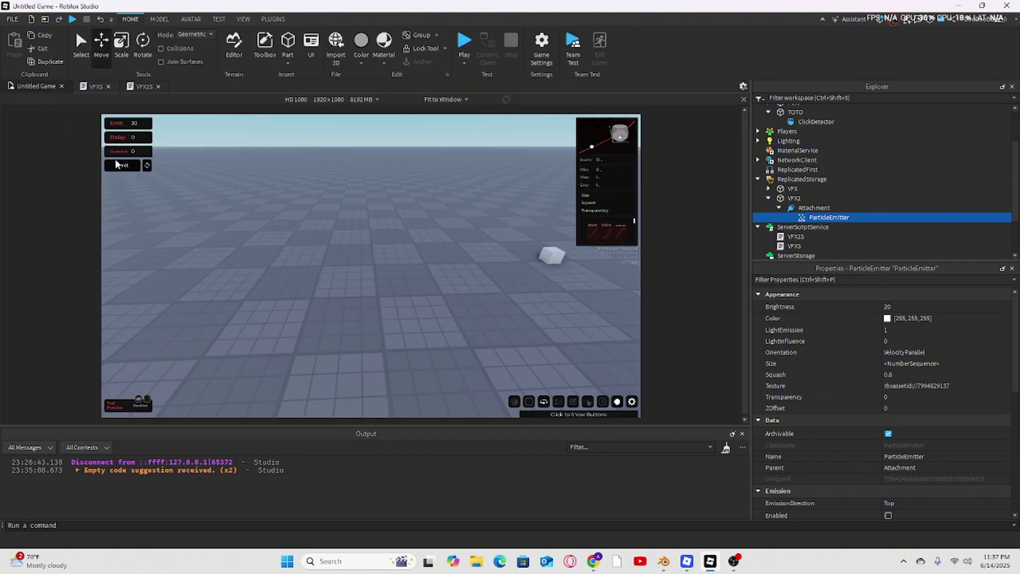
{"action": "right_click_drag", "start_coordinate": [341, 245], "coordinate": [340, 244]}
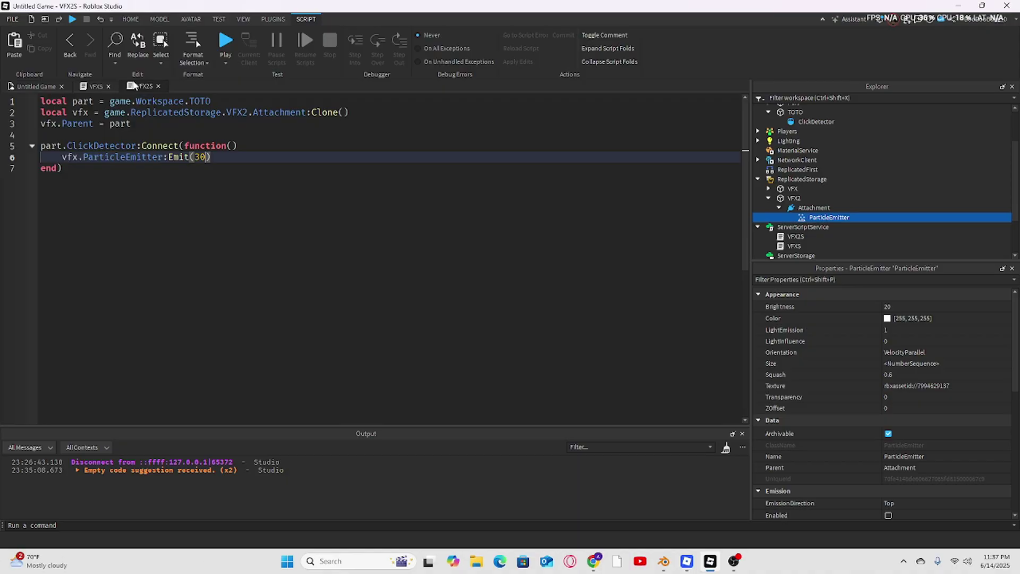
{"action": "right_click", "coordinate": [299, 209]}
{"action": "left_click", "coordinate": [228, 163]}
{"action": "left_click", "coordinate": [37, 86]}
{"action": "left_click", "coordinate": [462, 40]}
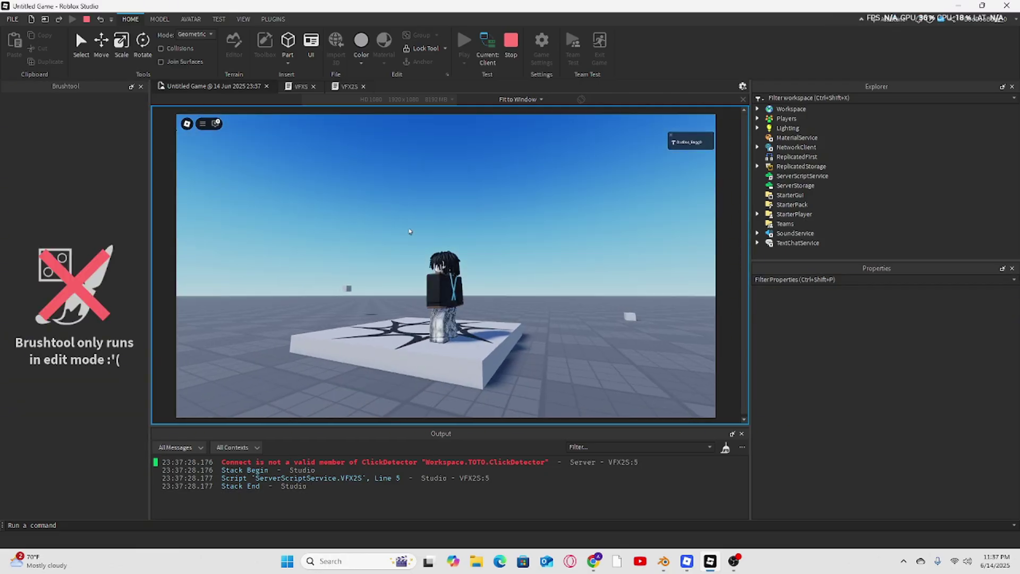
{"action": "left_click", "coordinate": [297, 466]}
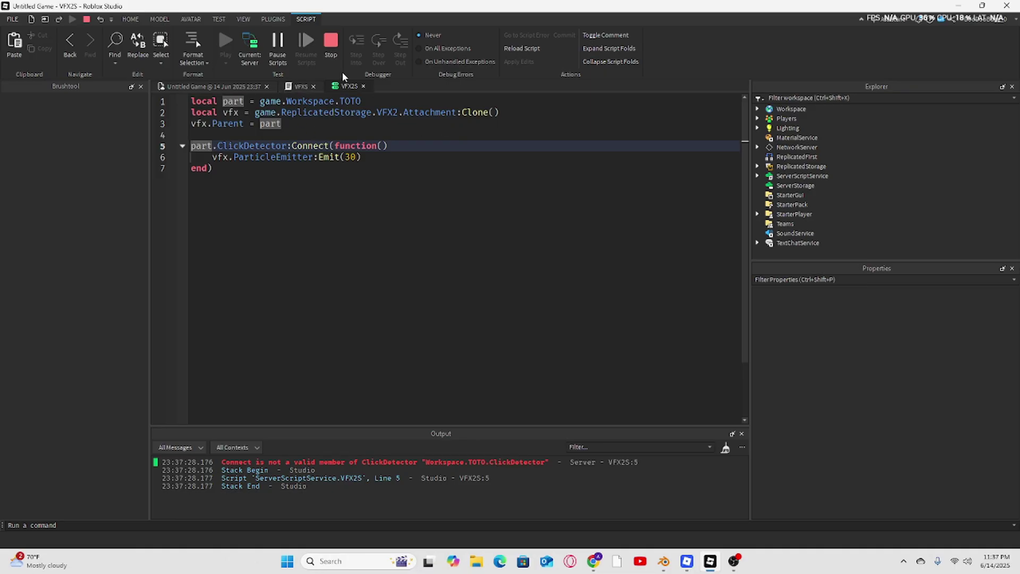
{"action": "left_click", "coordinate": [330, 40]}
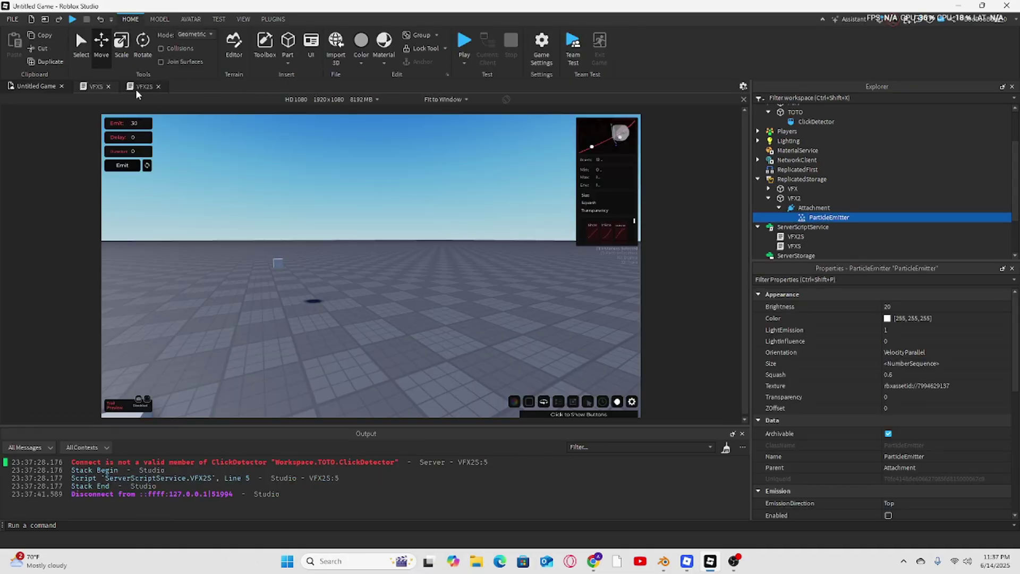
- In VFX2S, rewrite the ClickDetector line to connect its MouseClick event, reading "part.ClickDetector.MouseClick:Connect(function()"
{"action": "left_click", "coordinate": [136, 89]}
{"action": "left_click_drag", "start_coordinate": [237, 145], "coordinate": [138, 149]}
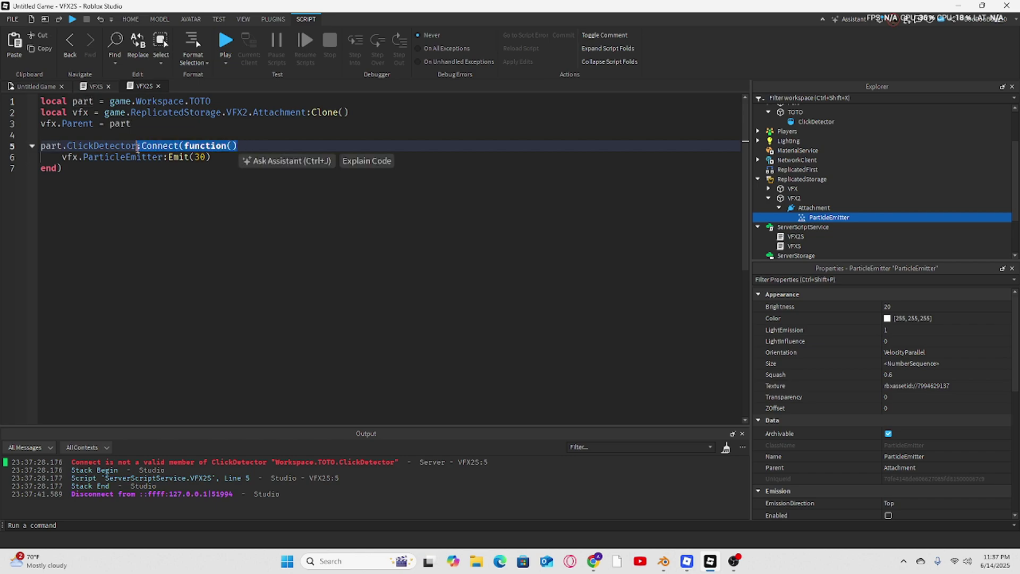
{"action": "type", "text": "."}
{"action": "type", "text": "MouseClick"}
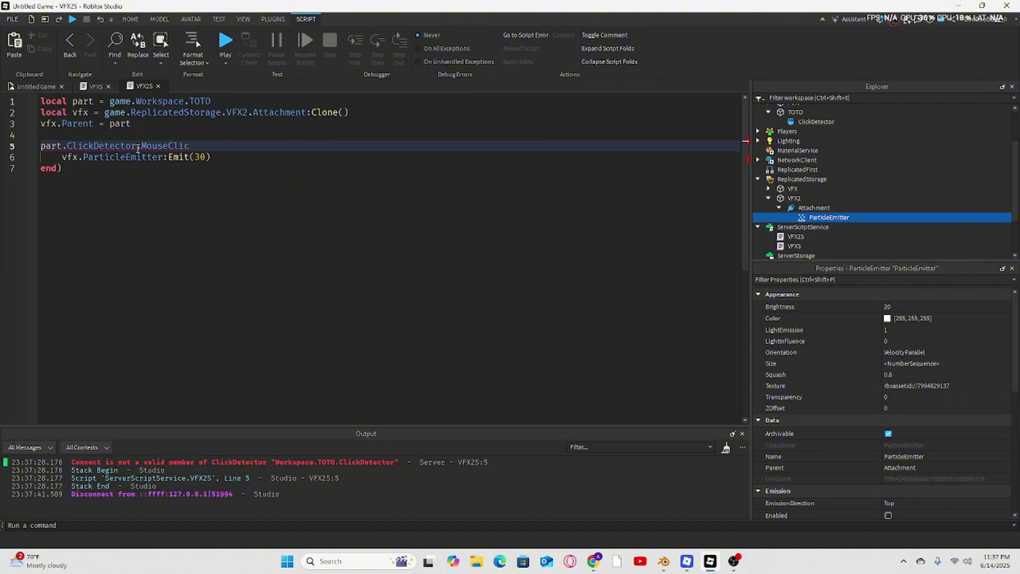
{"action": "type", "text": "k:"}
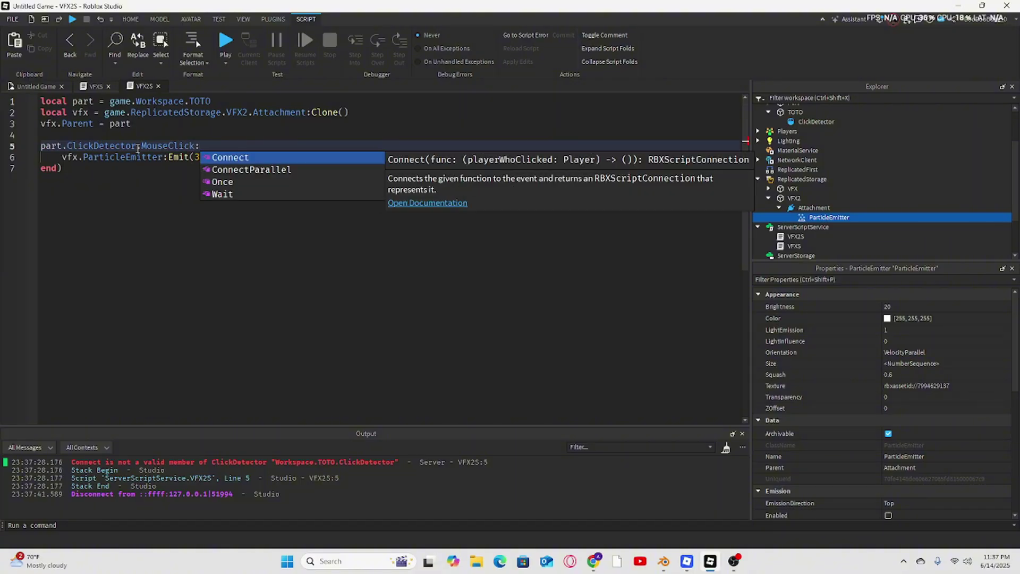
{"action": "key", "text": "Tab"}
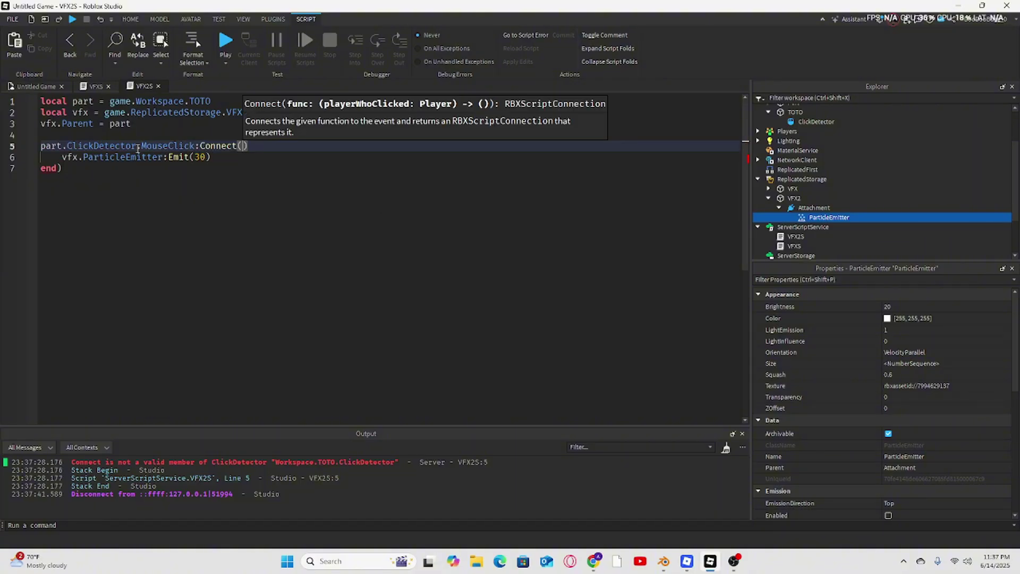
{"action": "type", "text": "fu"}
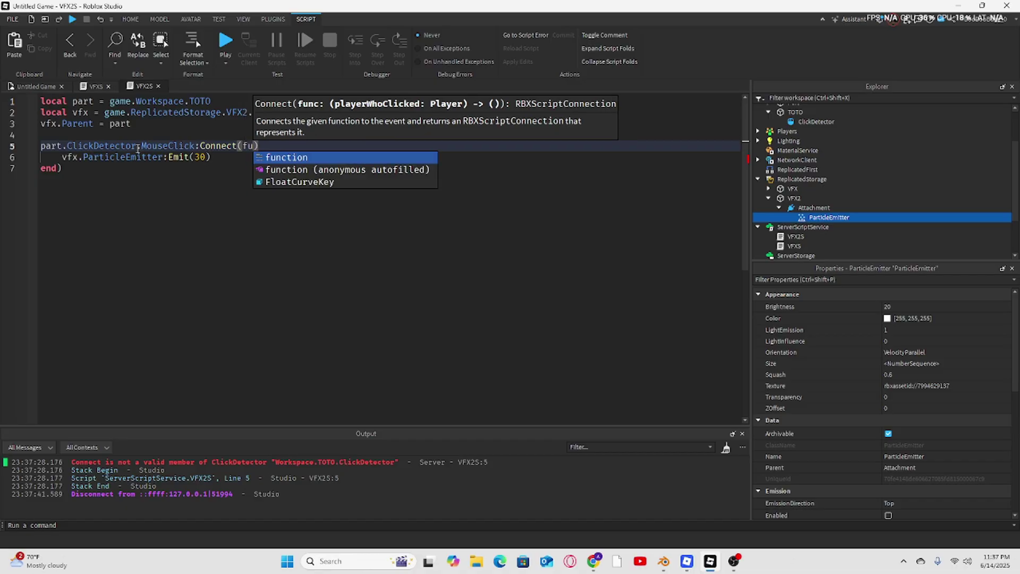
{"action": "key", "text": "Tab"}
{"action": "type", "text": "("}
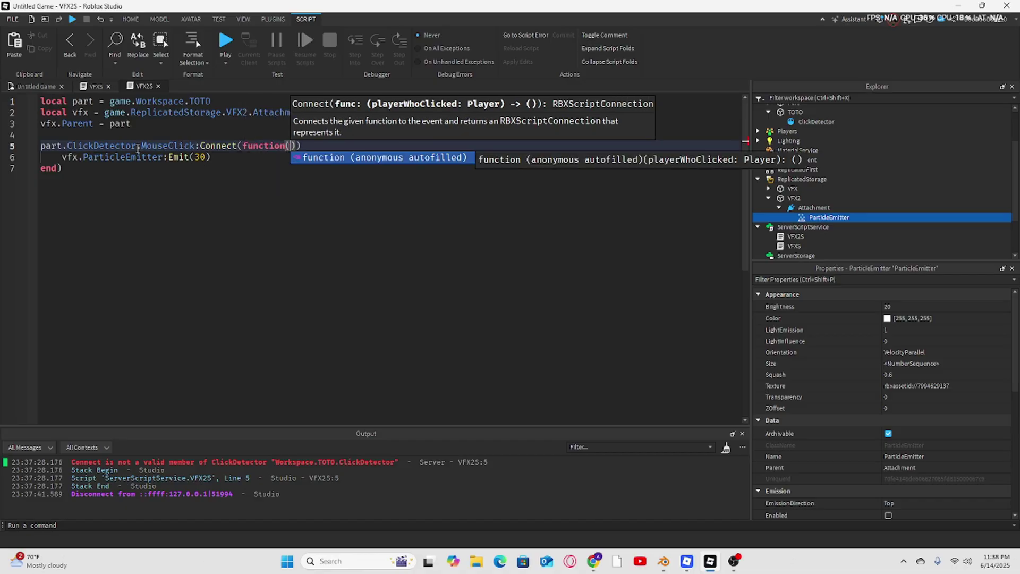
{"action": "key", "text": "Tab"}
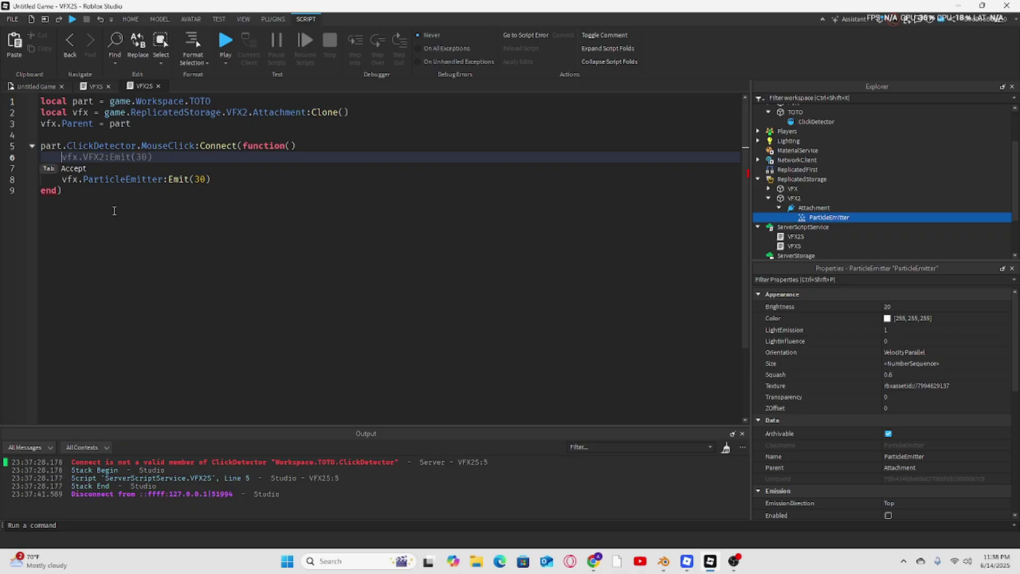
- Move the line "vfx.ParticleEmitter:Emit(30)" into the body of the MouseClick function and remove the surplus "end)"
{"action": "left_click", "coordinate": [75, 191]}
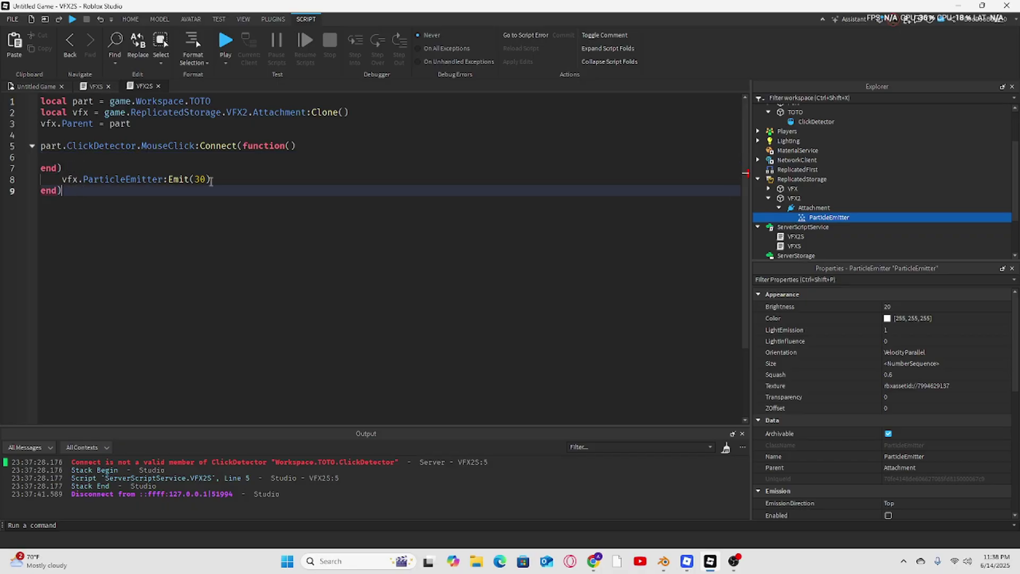
{"action": "left_click_drag", "start_coordinate": [212, 179], "coordinate": [33, 182]}
{"action": "key", "text": "ctrl+x"}
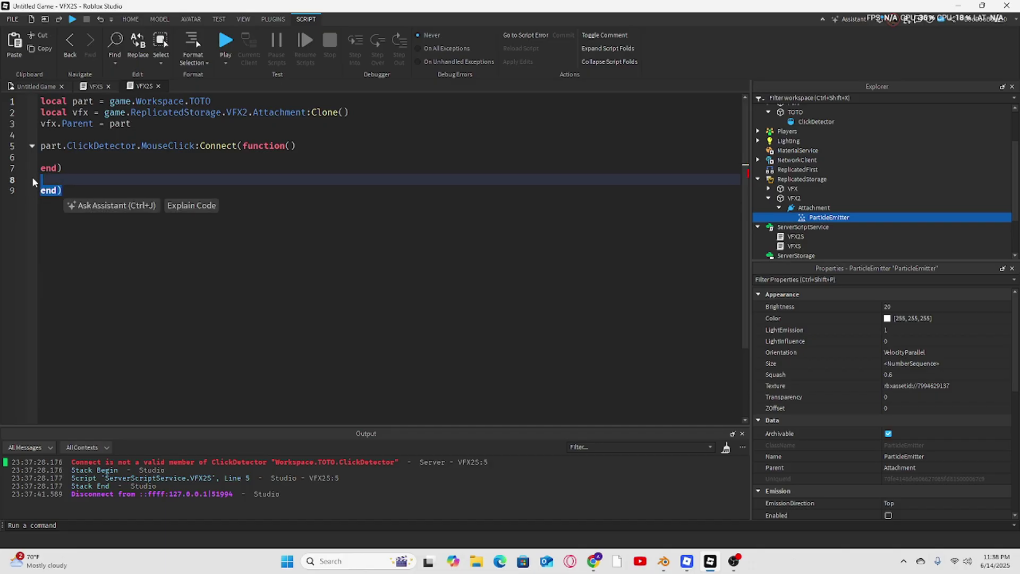
{"action": "key", "text": "BackSpace"}
{"action": "key", "text": "BackSpace"}
{"action": "left_click", "coordinate": [66, 152]}
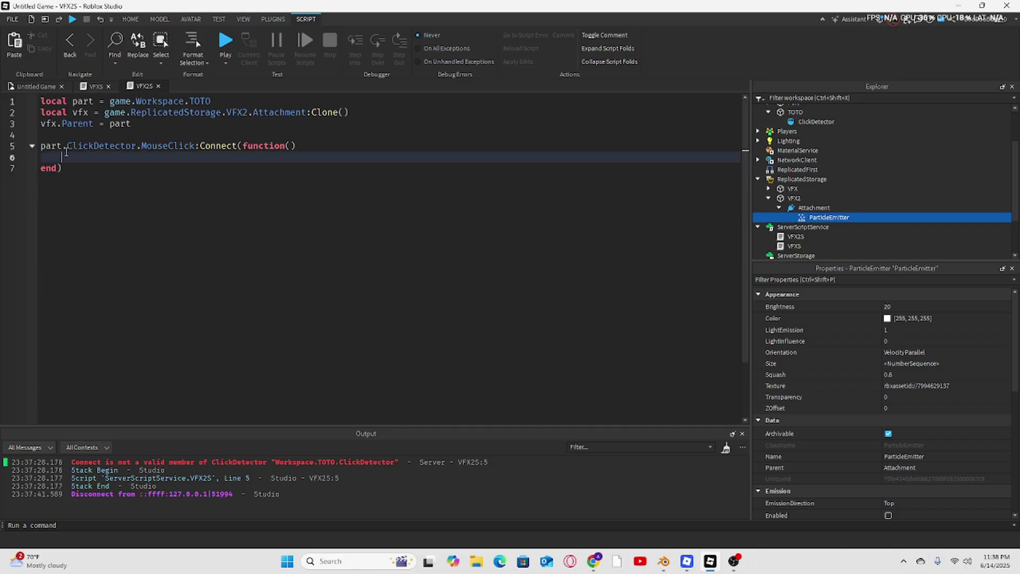
{"action": "key", "text": "ctrl+v"}
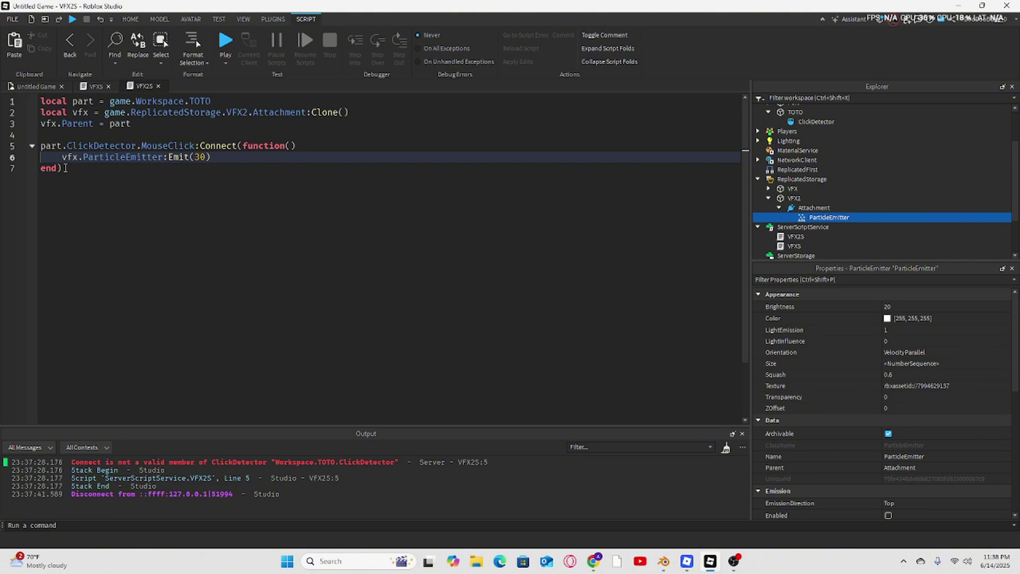
- Review the parts of the MouseClick connection line and the Emit line in the VFX2S script
{"action": "left_click", "coordinate": [49, 146]}
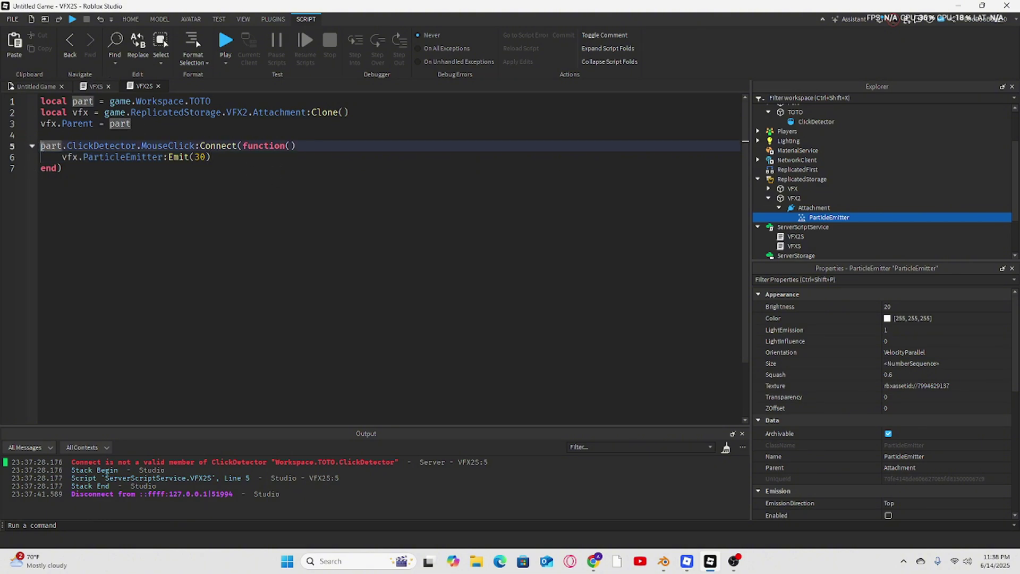
{"action": "left_click_drag", "start_coordinate": [49, 146], "coordinate": [321, 148]}
{"action": "left_click", "coordinate": [164, 140]}
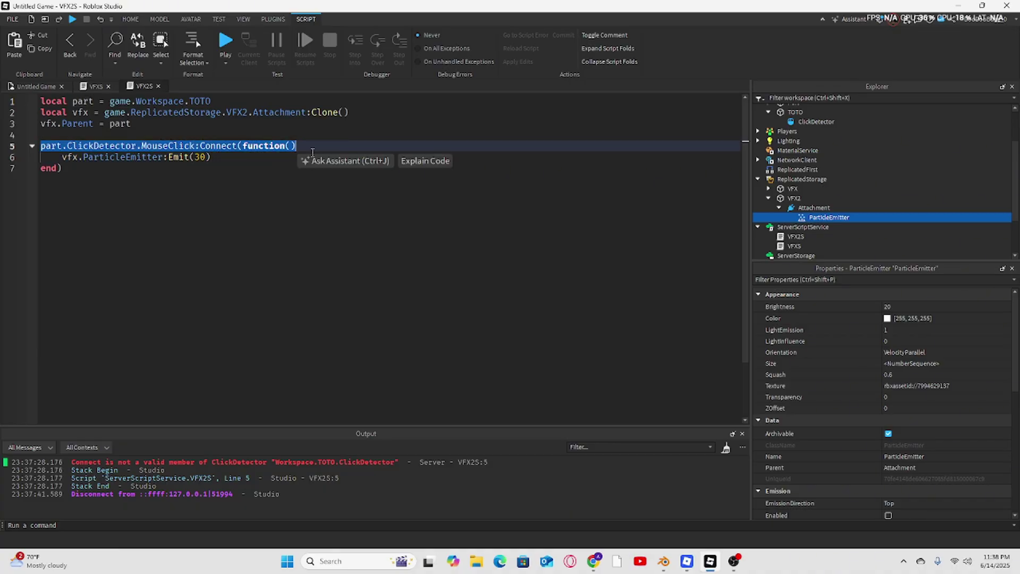
{"action": "left_click", "coordinate": [316, 145]}
{"action": "left_click", "coordinate": [34, 145]}
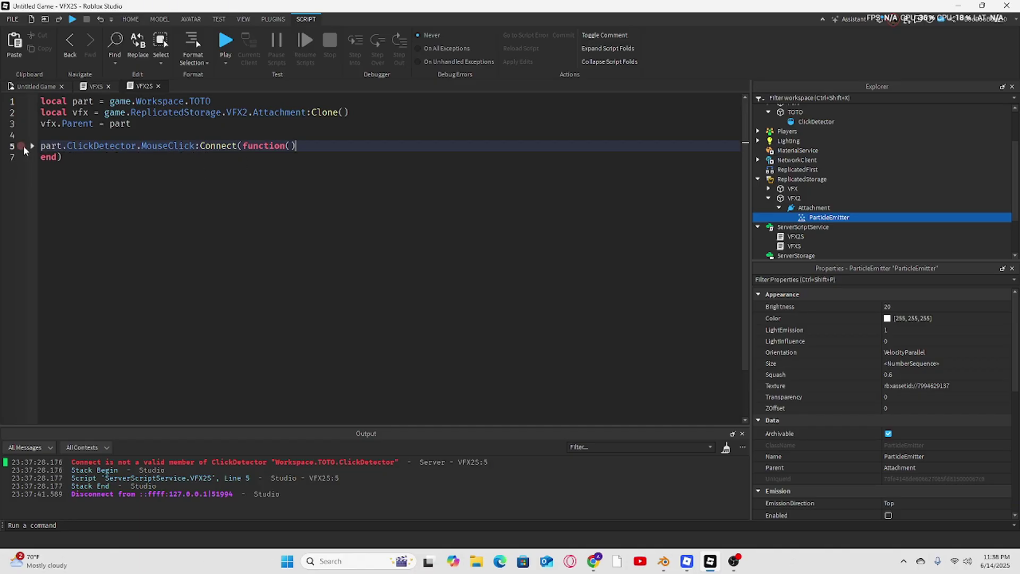
{"action": "left_click", "coordinate": [32, 146]}
{"action": "left_click", "coordinate": [42, 147]}
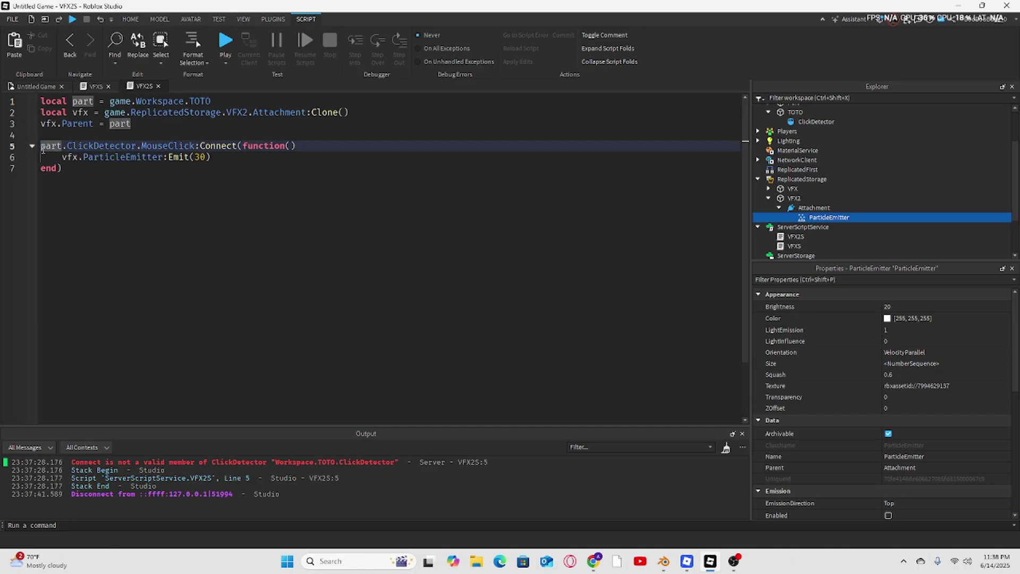
{"action": "double_click", "coordinate": [43, 147]}
{"action": "left_click_drag", "start_coordinate": [70, 145], "coordinate": [299, 147]}
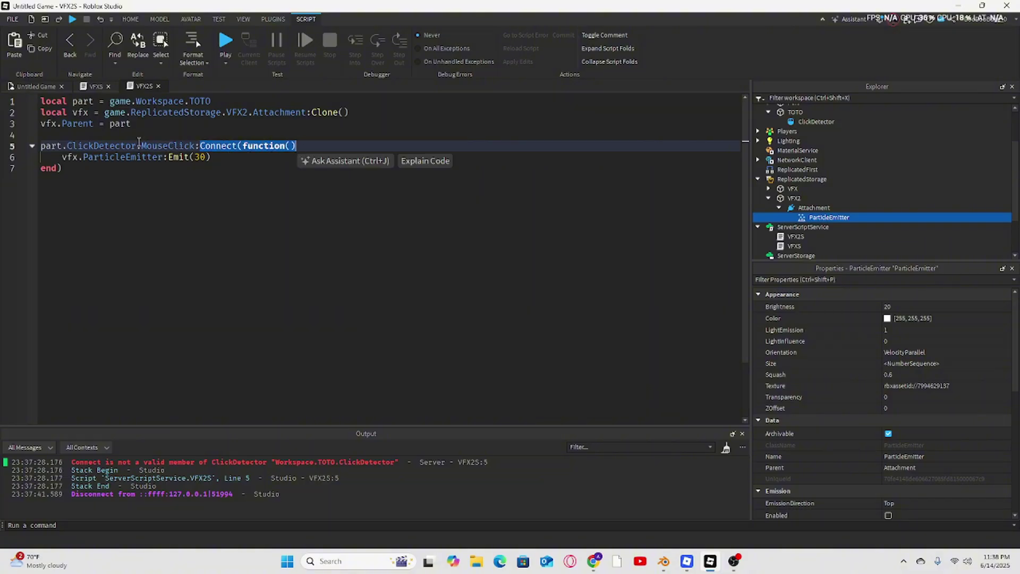
{"action": "left_click_drag", "start_coordinate": [137, 146], "coordinate": [195, 151]}
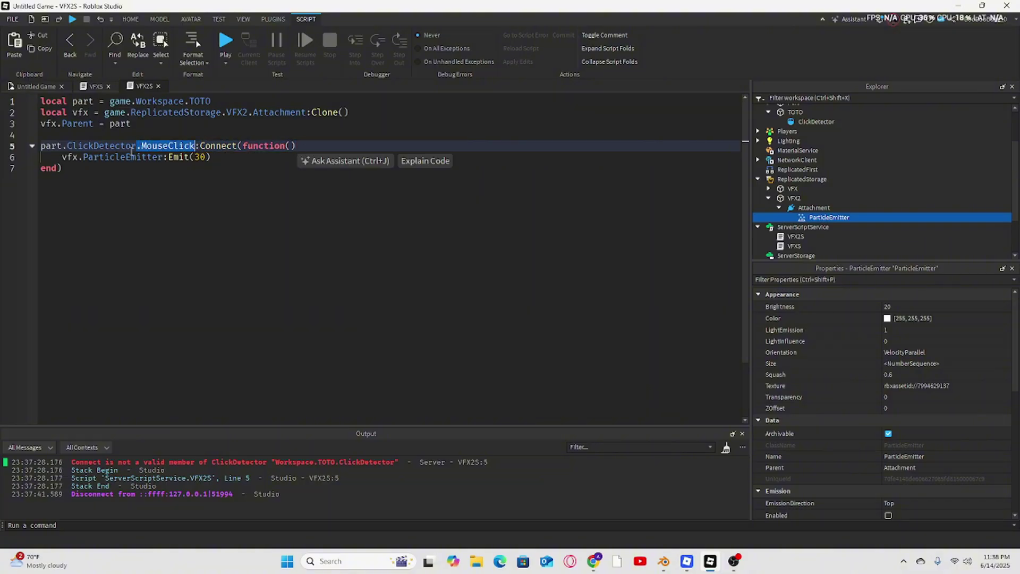
{"action": "left_click_drag", "start_coordinate": [67, 146], "coordinate": [135, 146]}
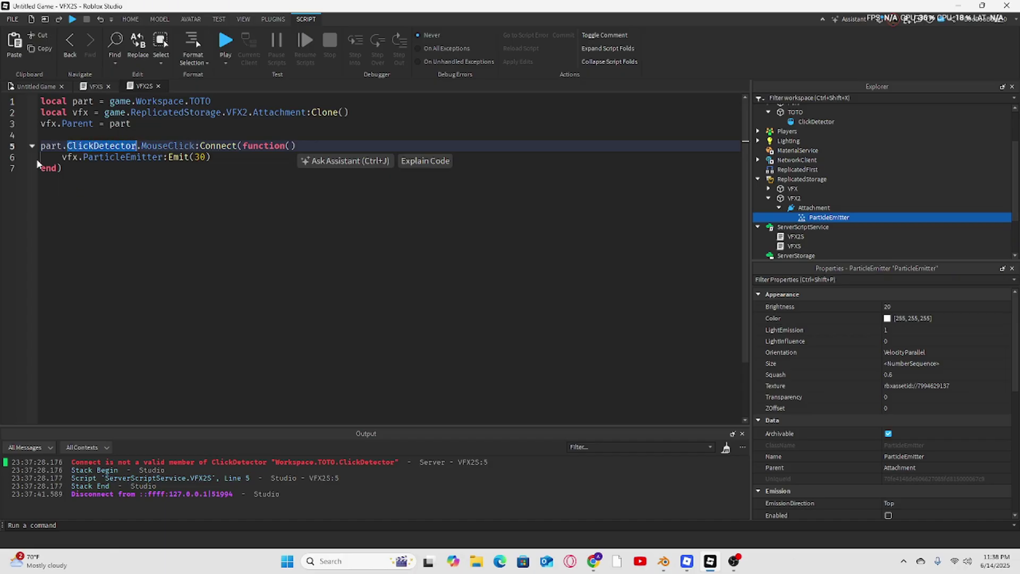
{"action": "left_click_drag", "start_coordinate": [62, 157], "coordinate": [214, 162]}
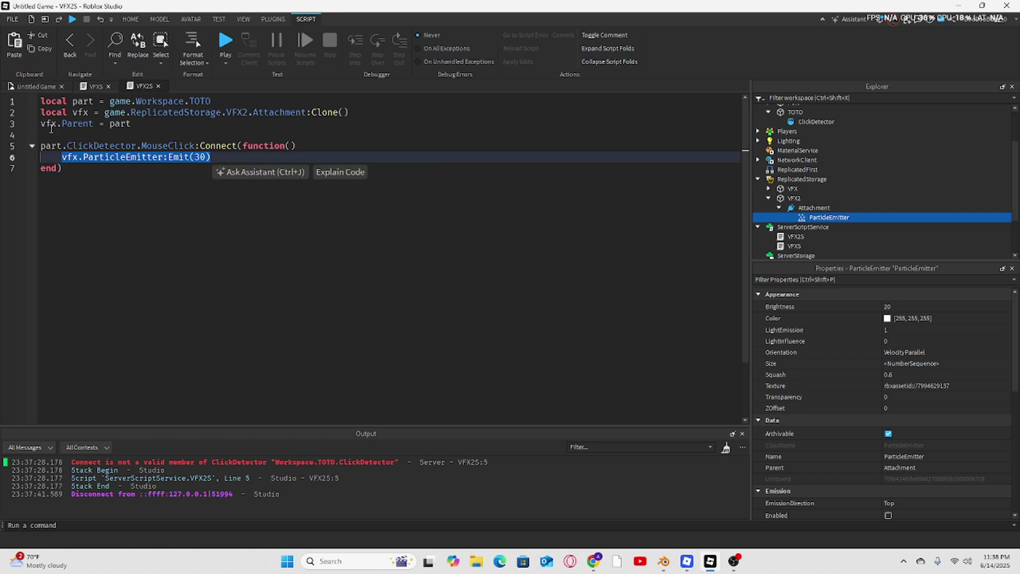
- Playtest the game, walk the character toward the TOTO part and activate its ClickDetector to check the particle burst
{"action": "key", "text": "F5"}
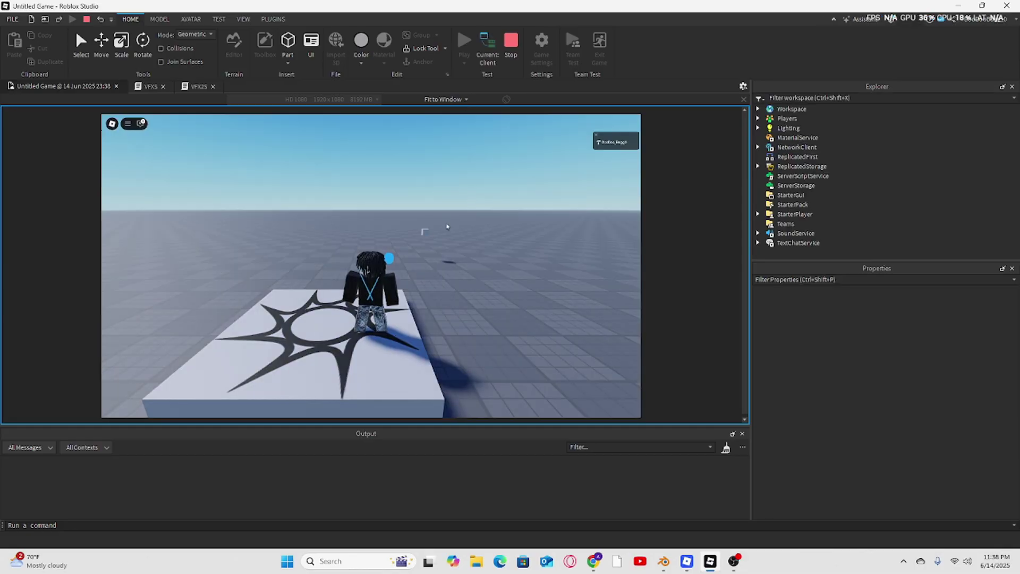
{"action": "right_click_drag", "start_coordinate": [455, 235], "coordinate": [455, 235]}
{"action": "key", "text": "w"}
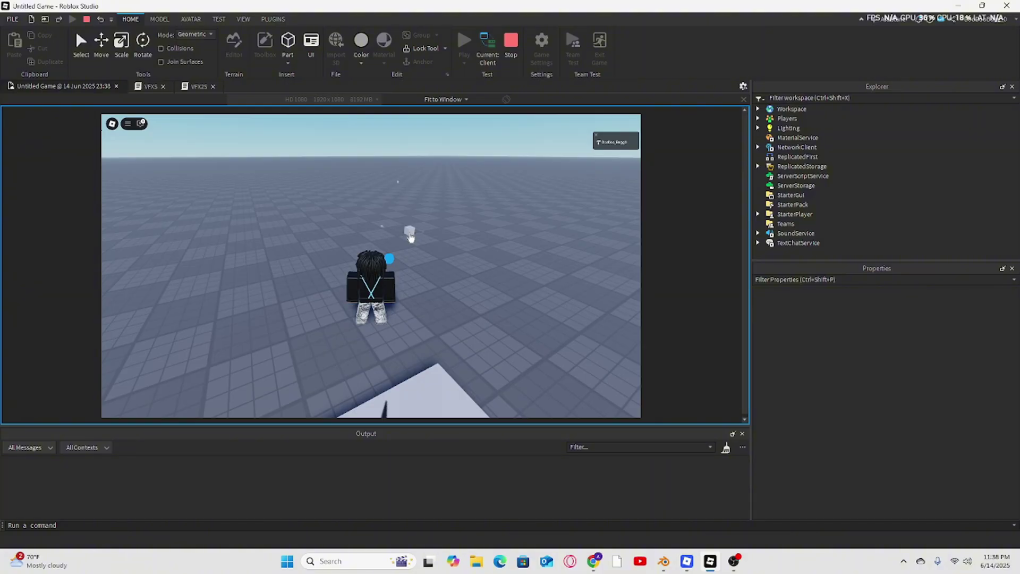
{"action": "left_click", "coordinate": [411, 239]}
{"action": "left_click", "coordinate": [411, 238]}
{"action": "key", "text": "w"}
{"action": "right_click_drag", "start_coordinate": [314, 237], "coordinate": [314, 237]}
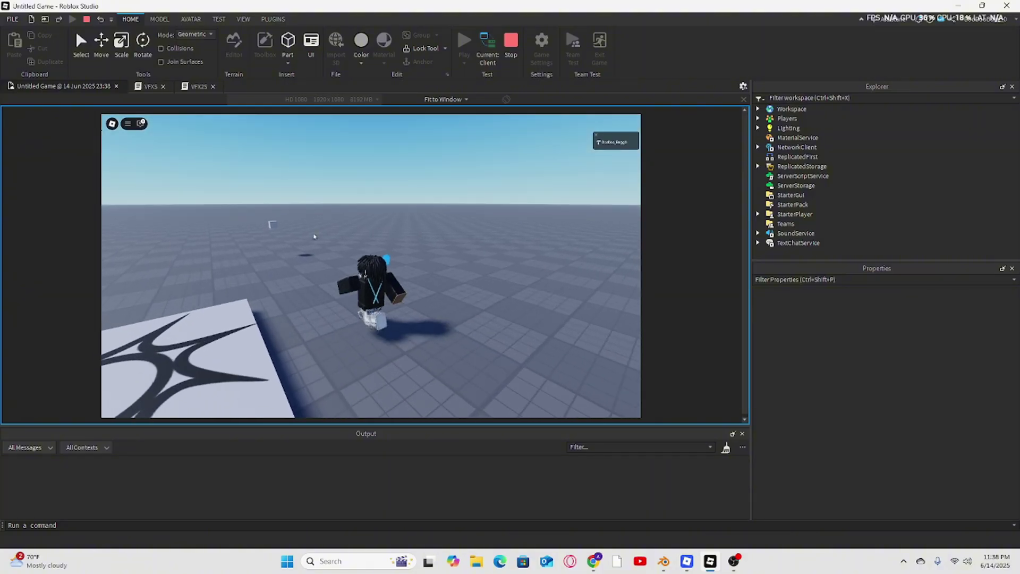
{"action": "key", "text": "a"}
{"action": "left_click", "coordinate": [302, 228]}
{"action": "key", "text": "w"}
{"action": "right_click_drag", "start_coordinate": [382, 218], "coordinate": [364, 198]}
{"action": "key", "text": "w"}
{"action": "left_click", "coordinate": [362, 217]}
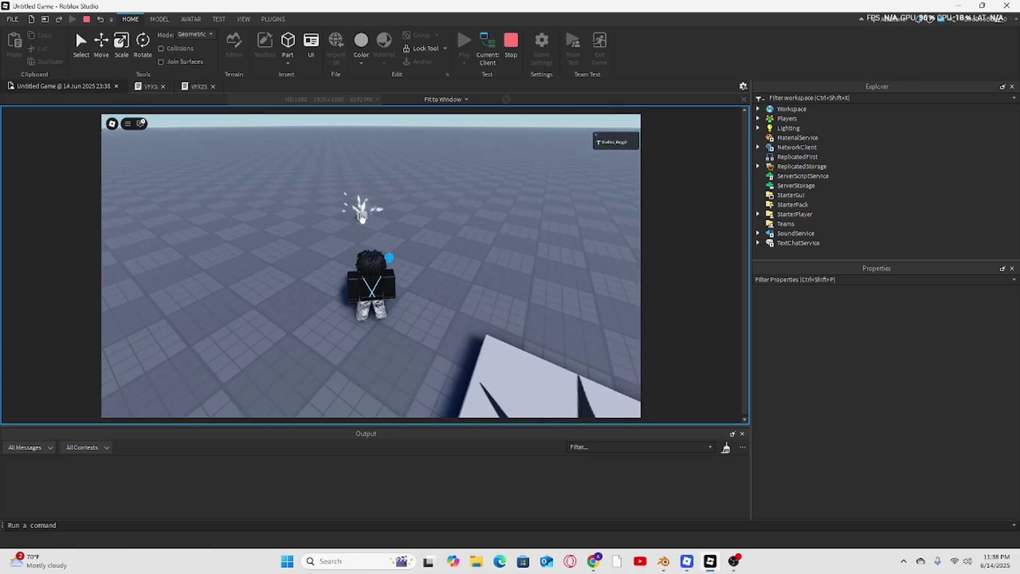
- Bring the character close to the TOTO part, trigger its particle burst several times in a row, and end the playtest
{"action": "left_click", "coordinate": [347, 224]}
{"action": "right_click_drag", "start_coordinate": [348, 231], "coordinate": [349, 230]}
{"action": "key", "text": "w"}
{"action": "left_click", "coordinate": [406, 258]}
{"action": "left_click", "coordinate": [405, 258]}
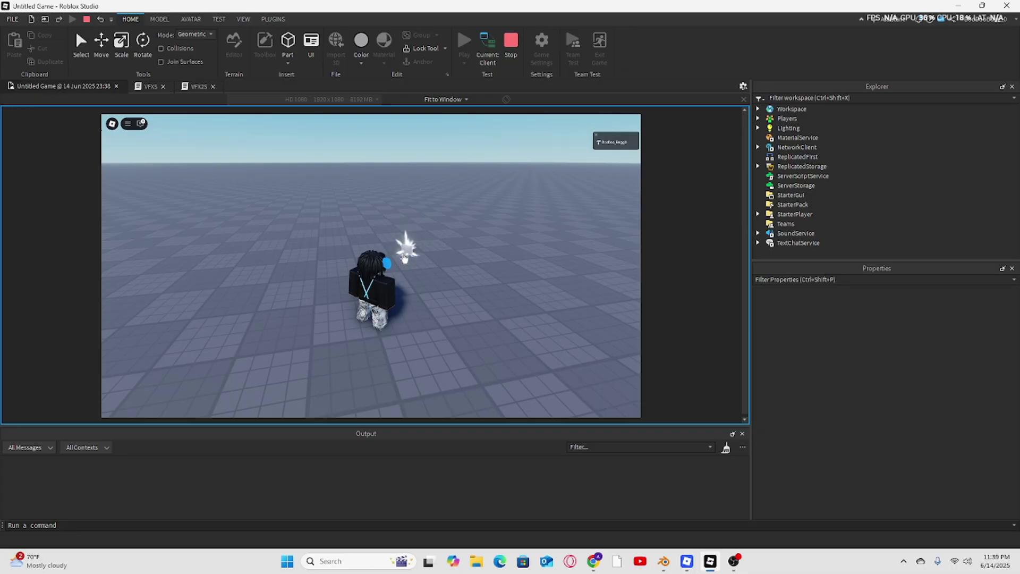
{"action": "left_click", "coordinate": [406, 258]}
{"action": "left_click", "coordinate": [405, 258]}
{"action": "left_click", "coordinate": [405, 259]}
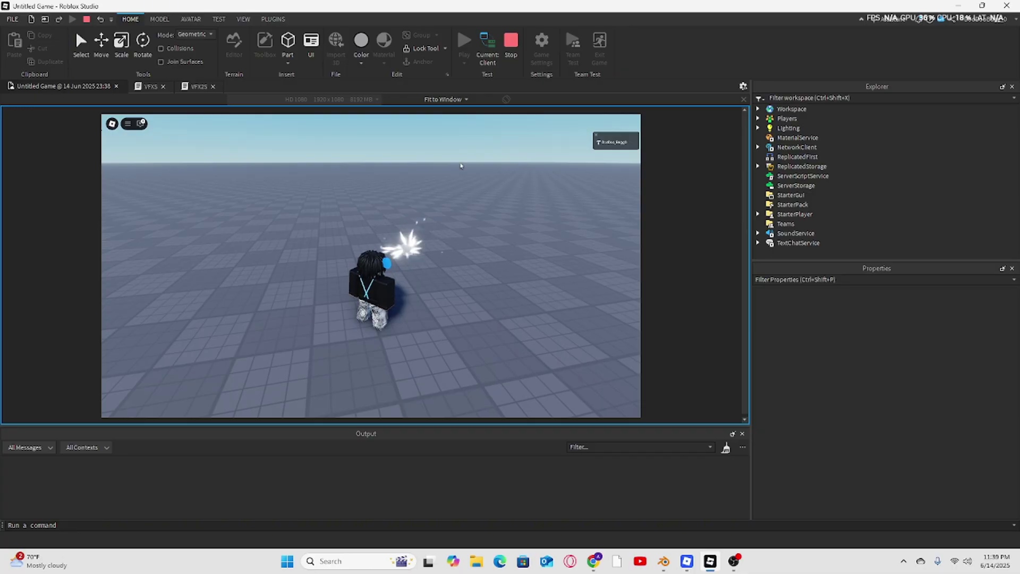
{"action": "left_click", "coordinate": [512, 43]}
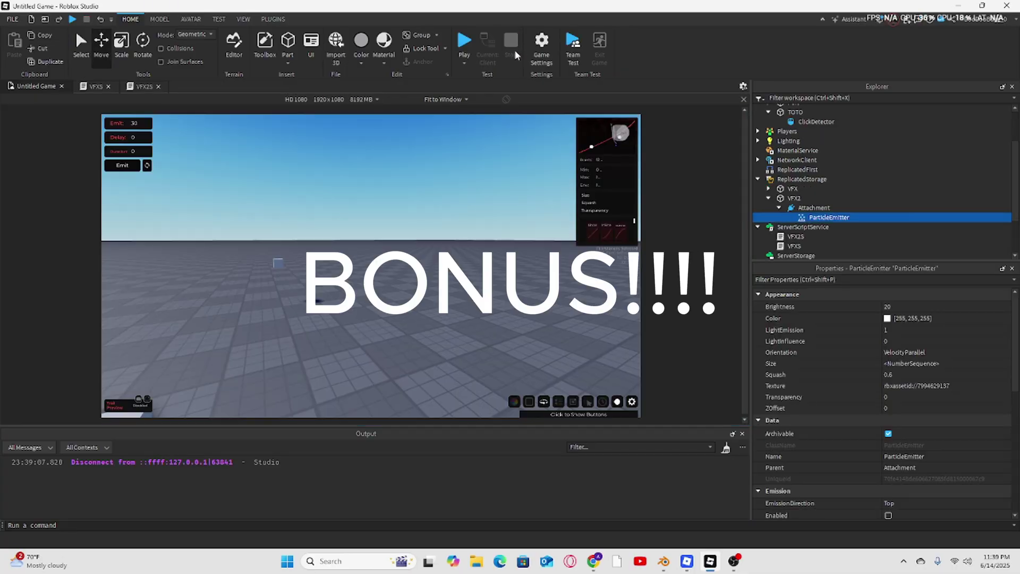
{"action": "left_click", "coordinate": [139, 86]}
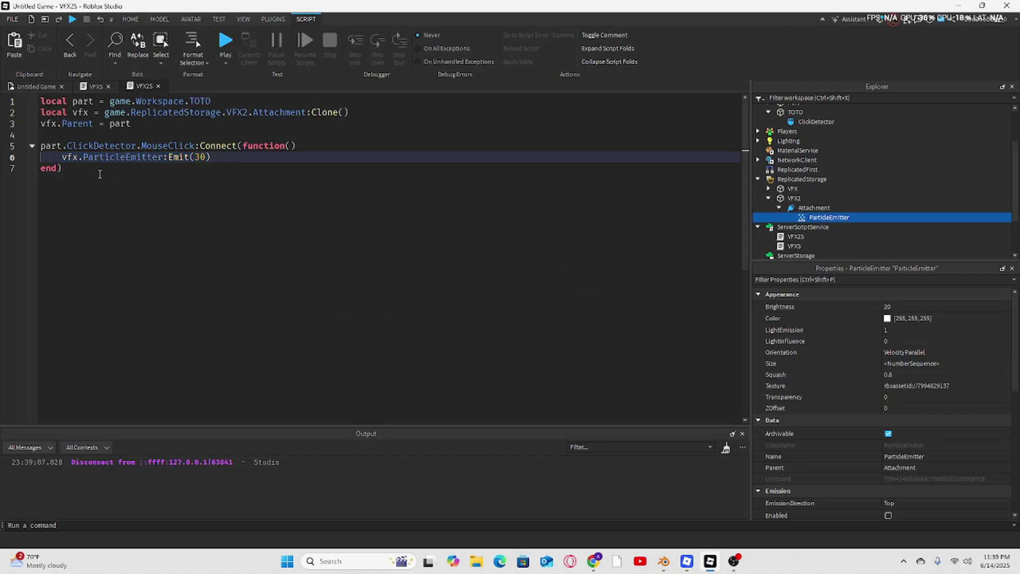
{"action": "left_click", "coordinate": [824, 228]}
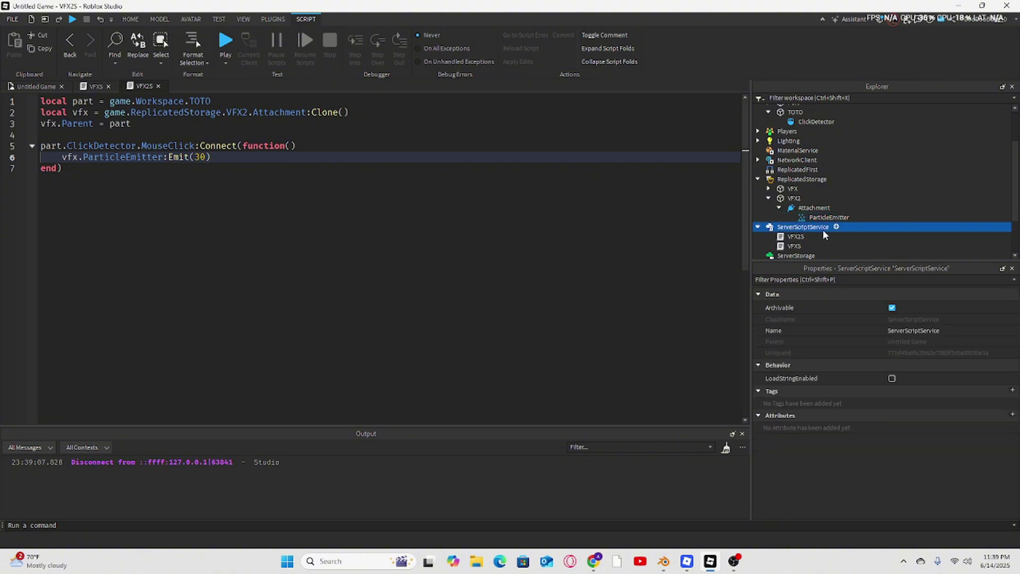
{"action": "left_click", "coordinate": [836, 227]}
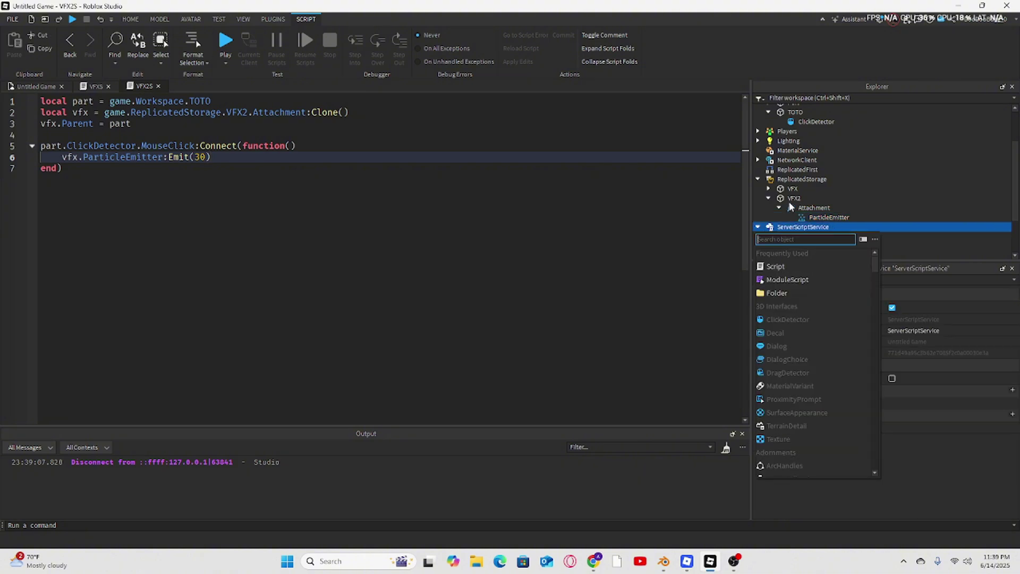
{"action": "left_click", "coordinate": [784, 111]}
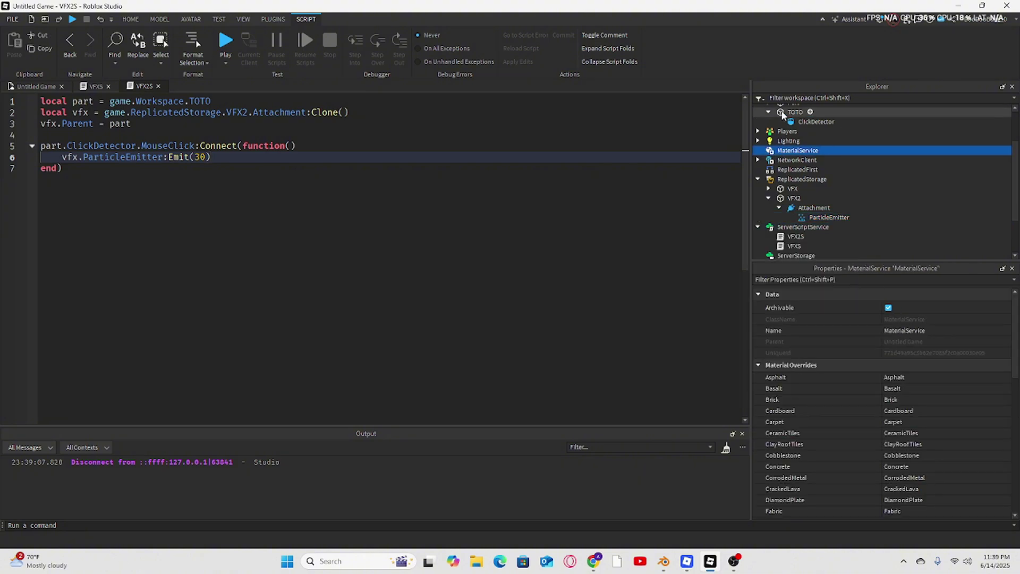
{"action": "left_click", "coordinate": [810, 111]}
{"action": "left_click", "coordinate": [792, 166]}
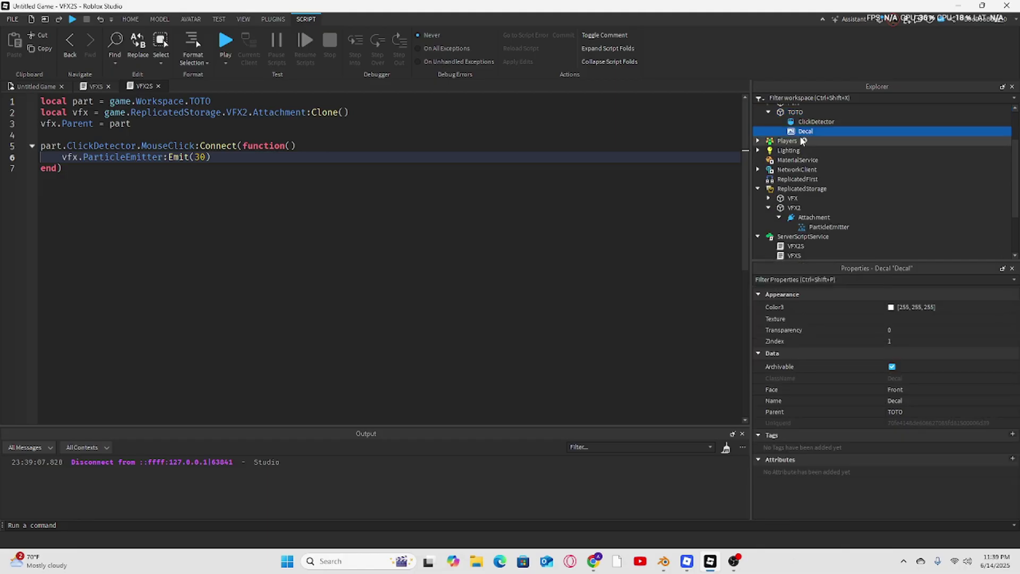
{"action": "key", "text": "Delete"}
- Insert a new Script inside the TOTO part and clear its default code
{"action": "left_click", "coordinate": [808, 112]}
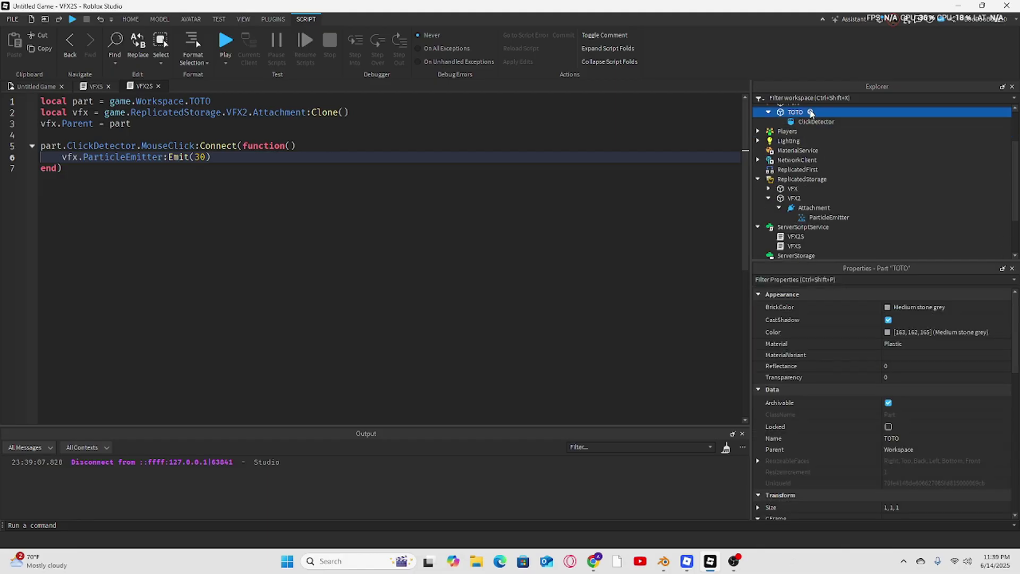
{"action": "left_click", "coordinate": [811, 112]}
{"action": "left_click", "coordinate": [782, 152]}
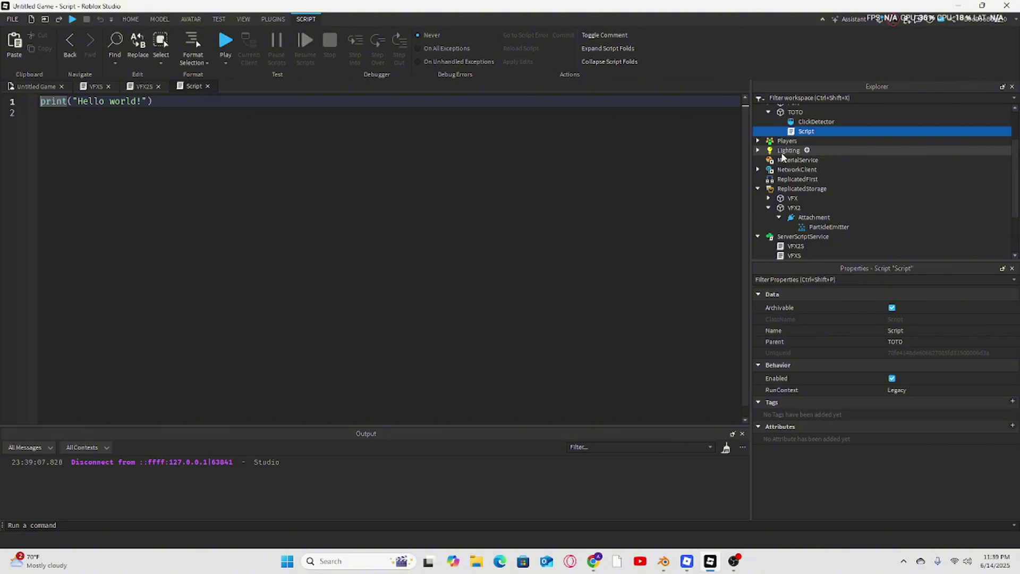
{"action": "left_click", "coordinate": [218, 125]}
{"action": "key", "text": "ctrl+a"}
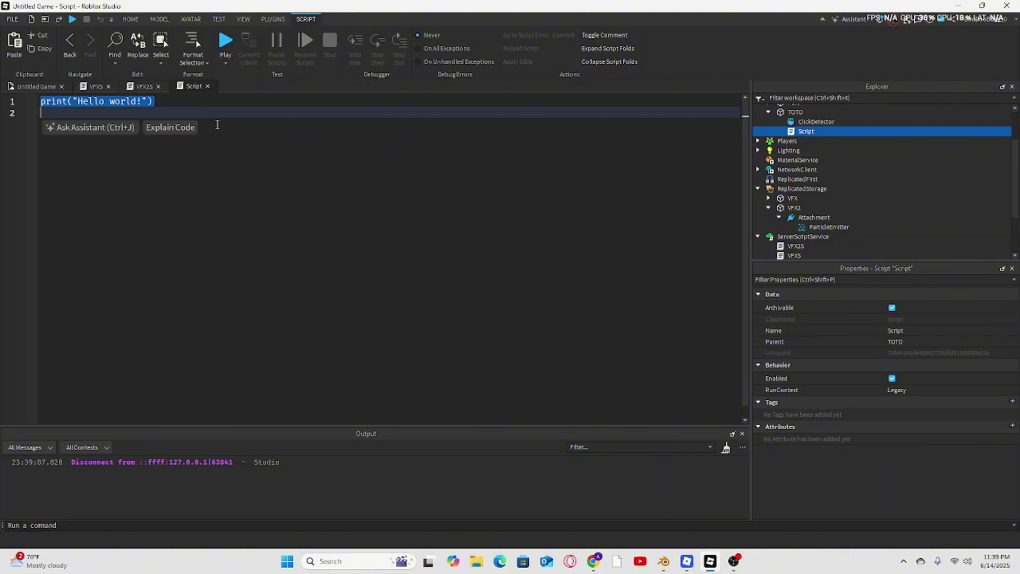
{"action": "key", "text": "BackSpace"}
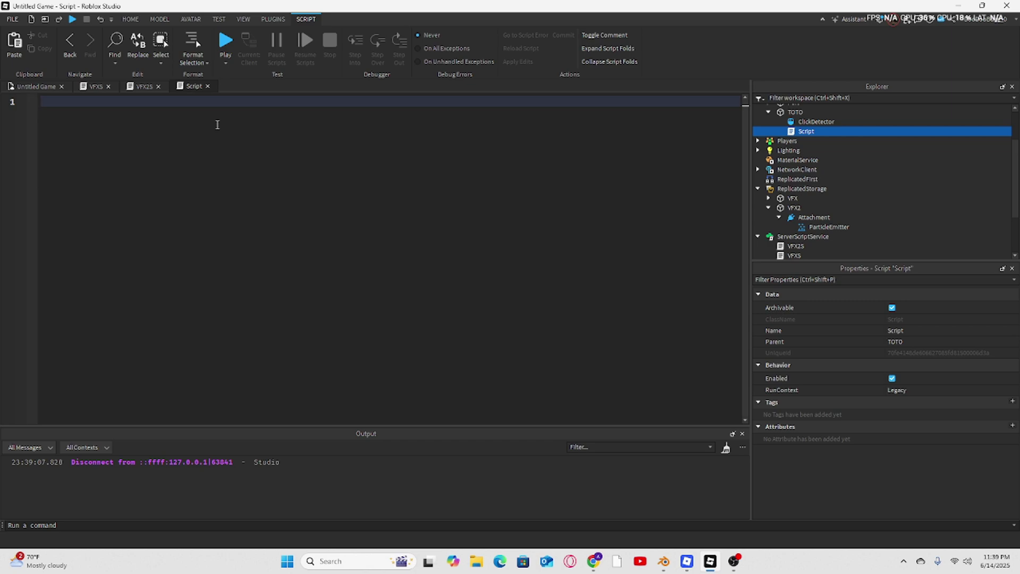
{"action": "type", "text": "game"}
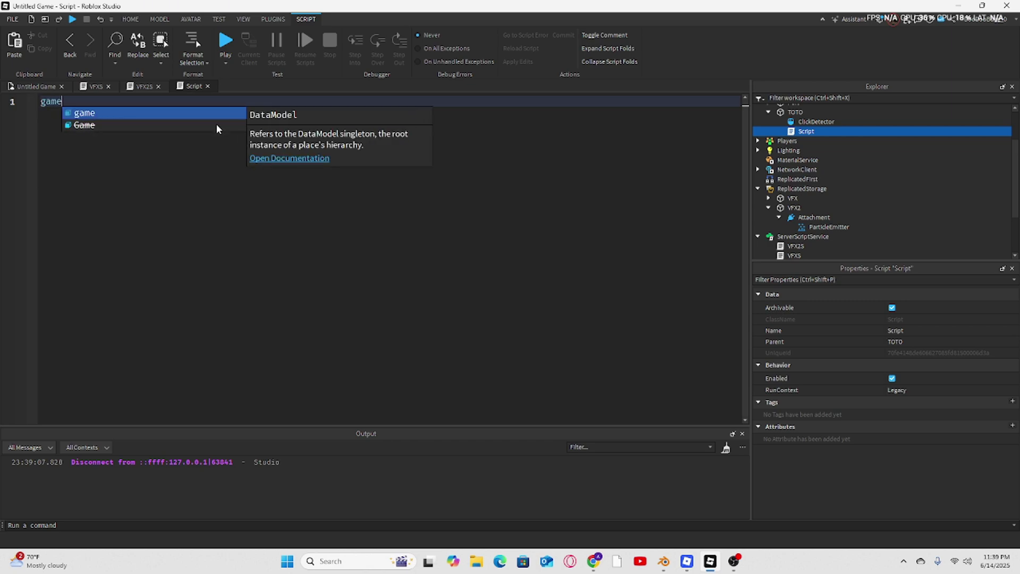
{"action": "key", "text": "BackSpace"}
{"action": "key", "text": "BackSpace"}
{"action": "key", "text": "BackSpace"}
{"action": "key", "text": "BackSpace"}
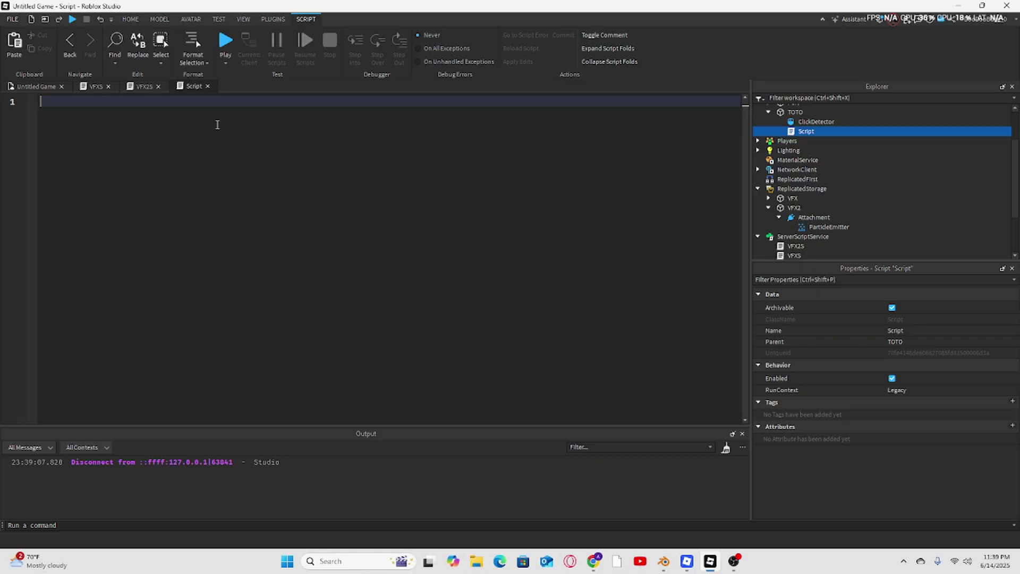
- Insert a Highlight object inside the TOTO part and turn off its Enabled property
{"action": "left_click", "coordinate": [27, 87]}
{"action": "right_click_drag", "start_coordinate": [353, 274], "coordinate": [352, 275]}
{"action": "right_click_drag", "start_coordinate": [423, 242], "coordinate": [416, 249]}
{"action": "scroll", "coordinate": [423, 243], "scroll_direction": "up", "scroll_amount": 6}
{"action": "scroll", "coordinate": [415, 250], "scroll_direction": "down", "scroll_amount": 5}
{"action": "left_click", "coordinate": [796, 113]}
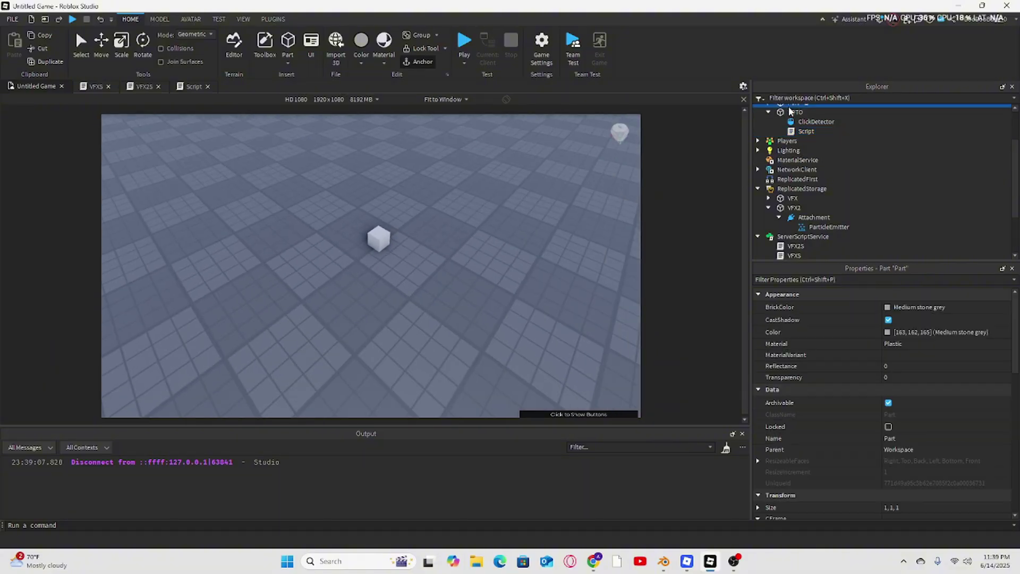
{"action": "left_click", "coordinate": [816, 113]}
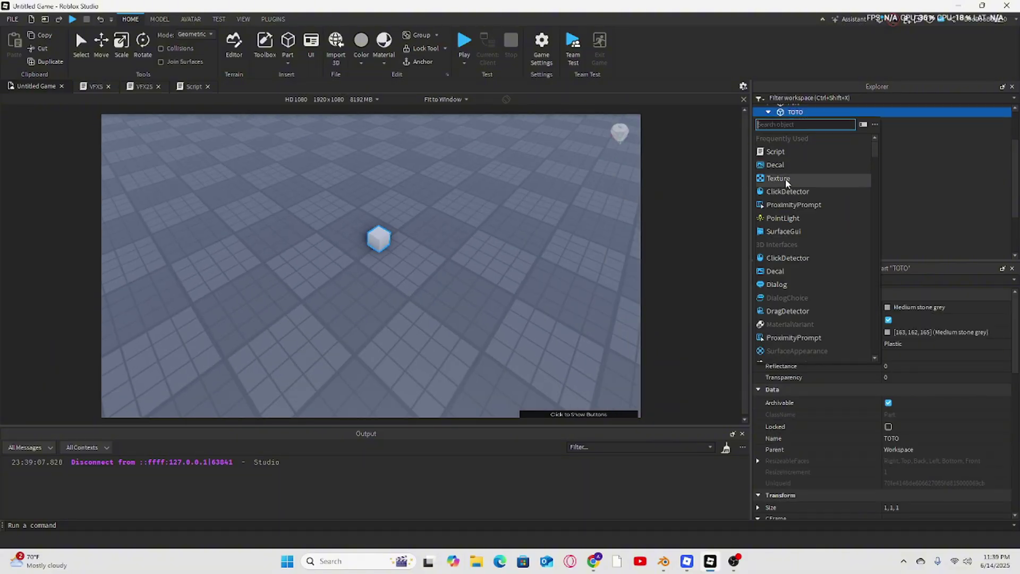
{"action": "type", "text": "high"}
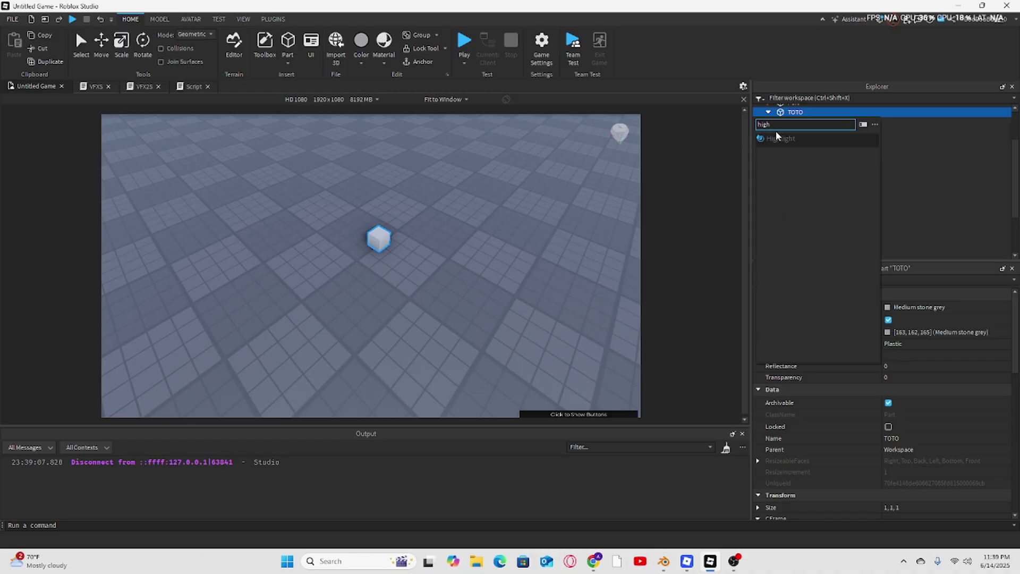
{"action": "left_click", "coordinate": [776, 139]}
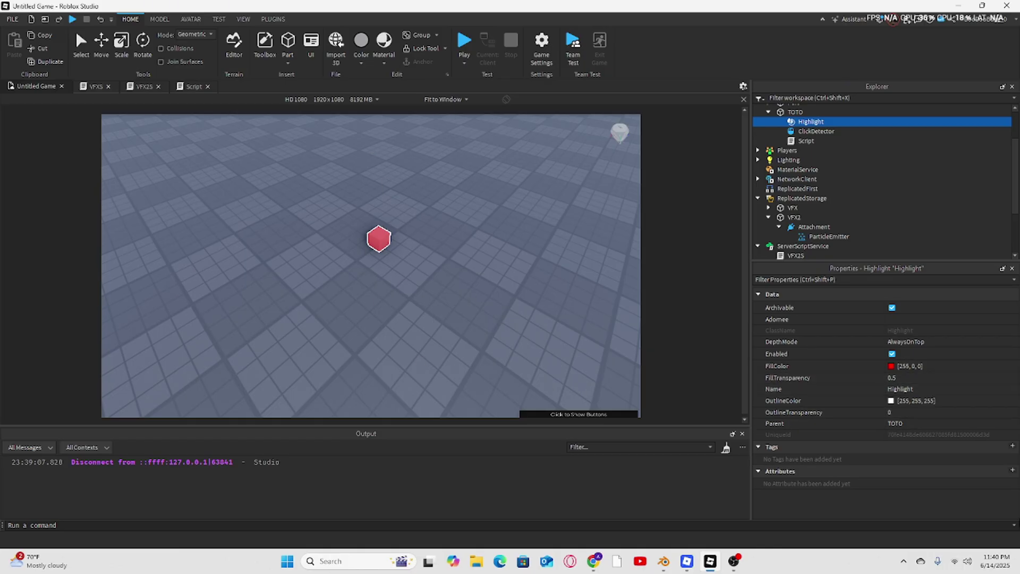
{"action": "left_click", "coordinate": [892, 354]}
- Begin the first line of the TOTO part's script with the reference script.Parent.ClickDetector
{"action": "left_click", "coordinate": [190, 87]}
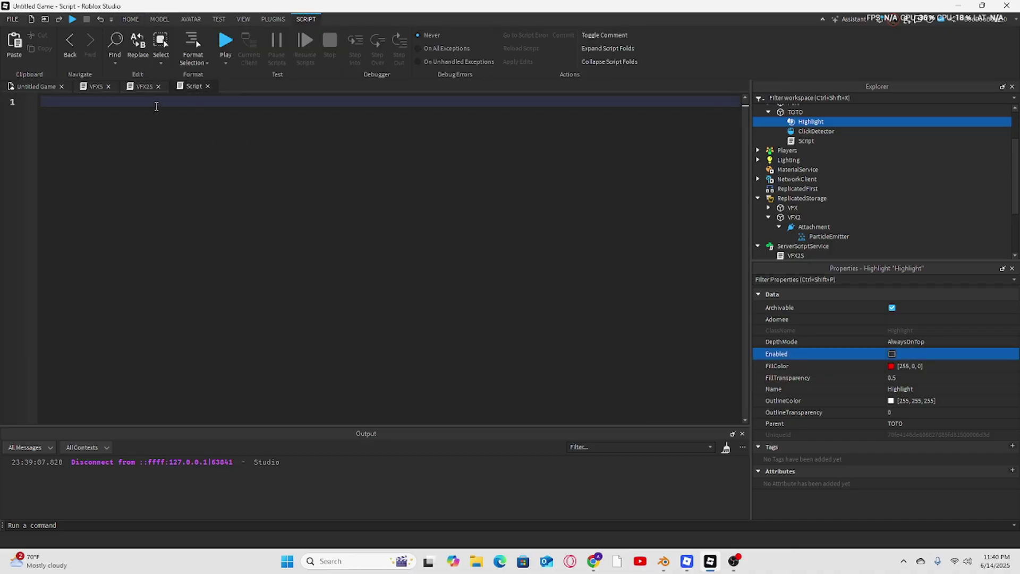
{"action": "type", "text": "l"}
{"action": "key", "text": "BackSpace"}
{"action": "type", "text": "script.pas"}
{"action": "key", "text": "BackSpace"}
{"action": "key", "text": "Tab"}
{"action": "type", "text": "."}
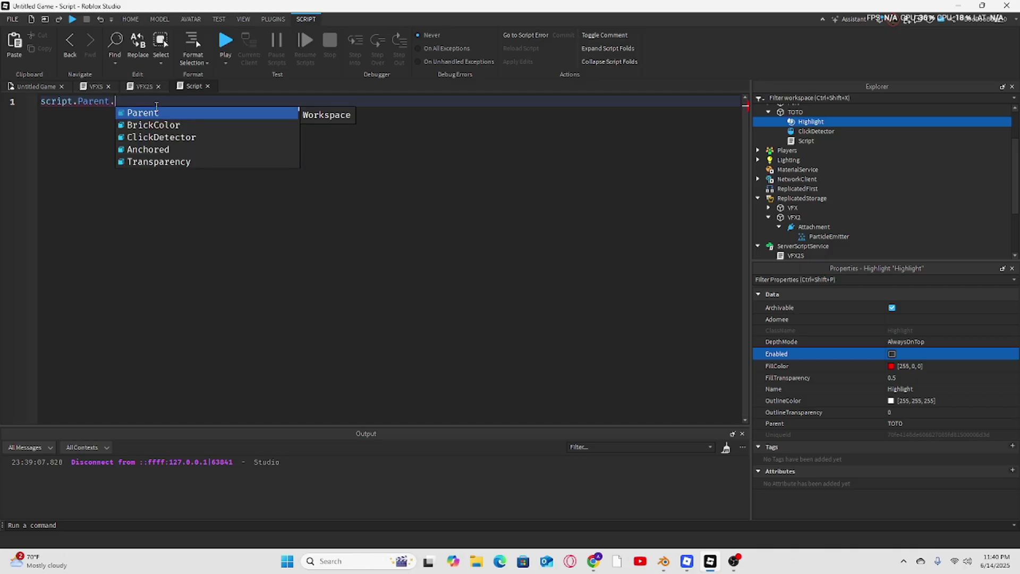
{"action": "type", "text": "Clic"}
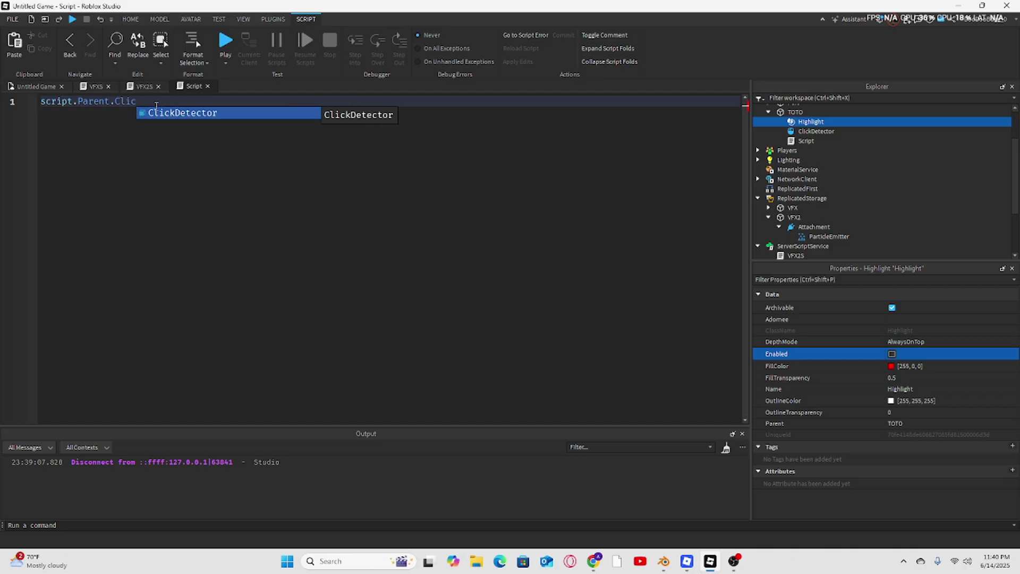
{"action": "key", "text": "Tab"}
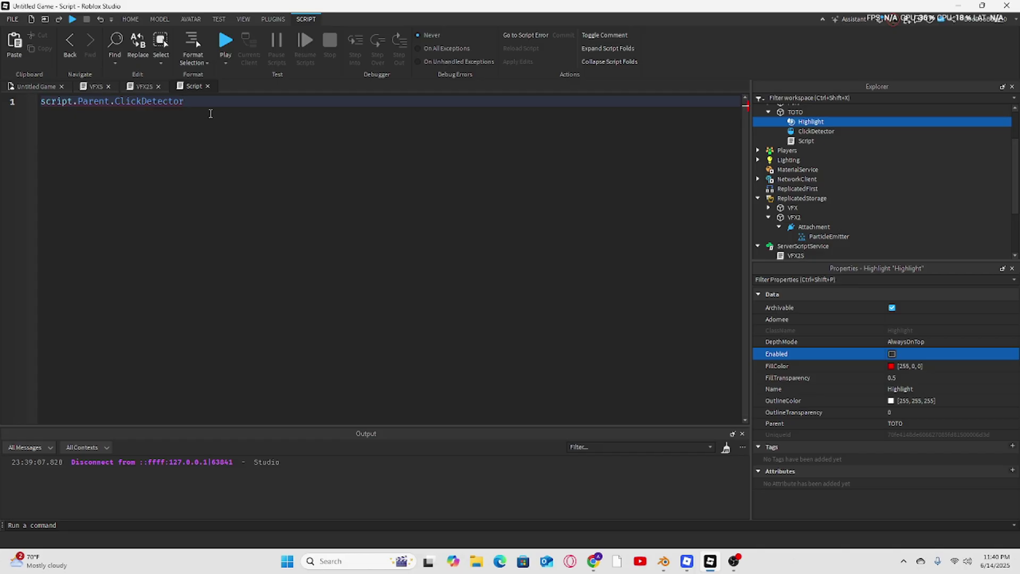
- Extend the ClickDetector reference with .MouseHoverEnter:Connect(function() and open the function's body on a new line
{"action": "type", "text": "."}
{"action": "type", "text": "M"}
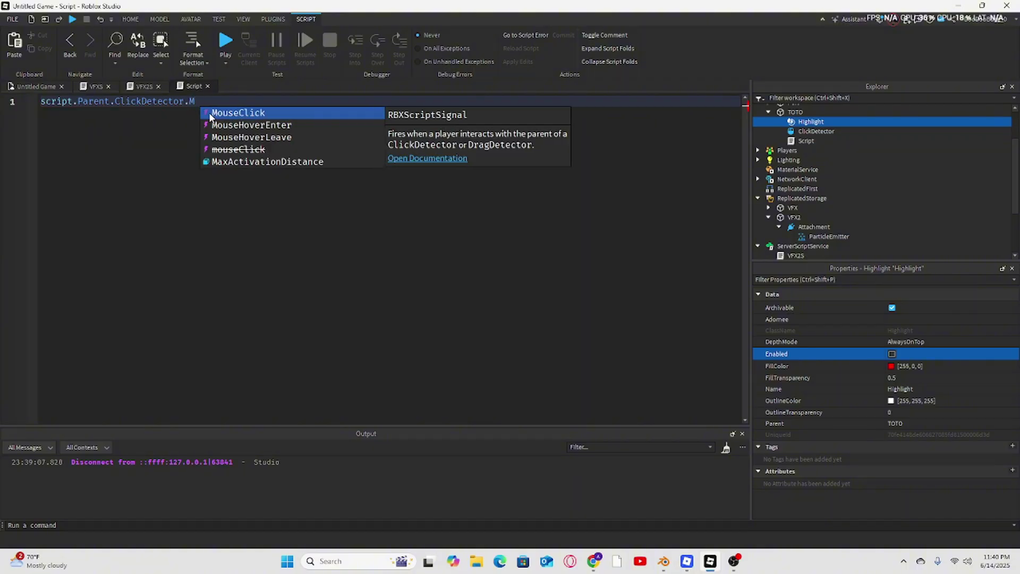
{"action": "type", "text": "ouHoverEn"}
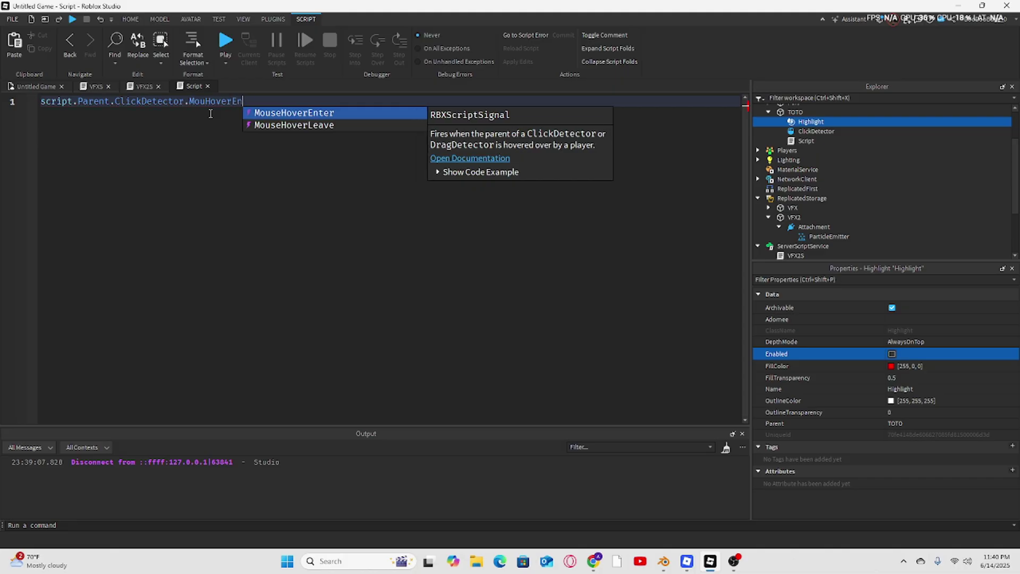
{"action": "key", "text": "Tab"}
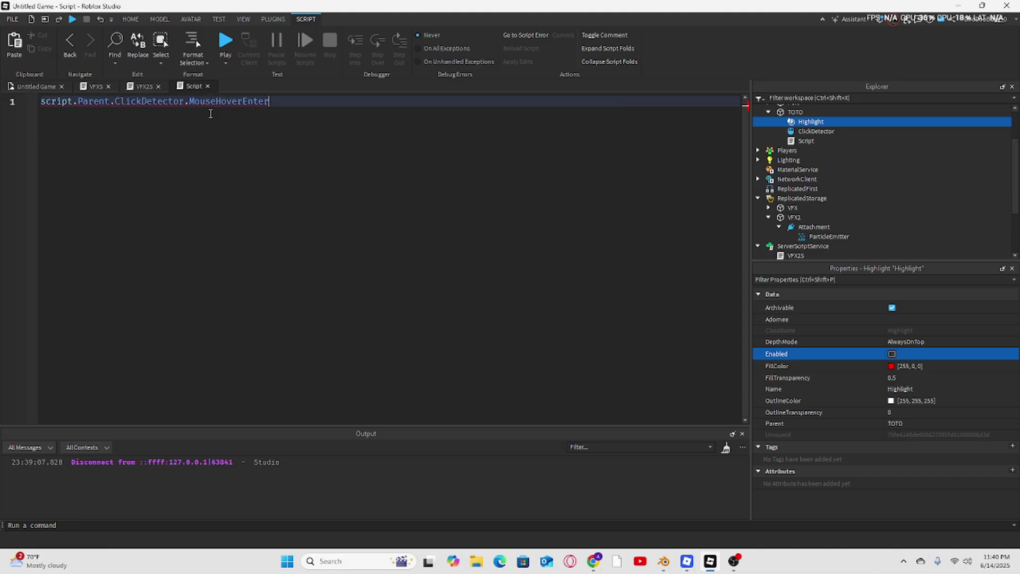
{"action": "type", "text": "Connect"}
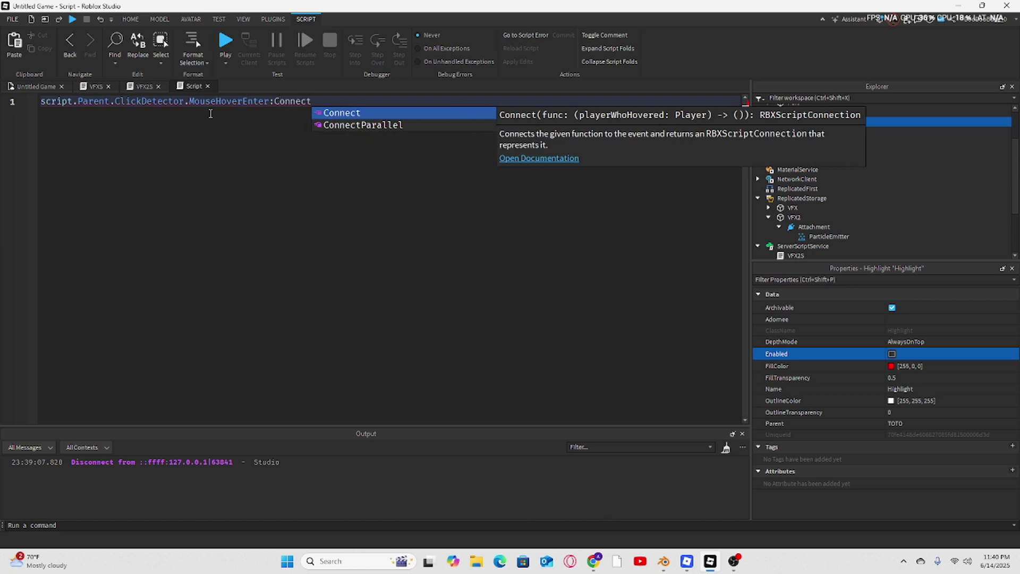
{"action": "type", "text": ":"}
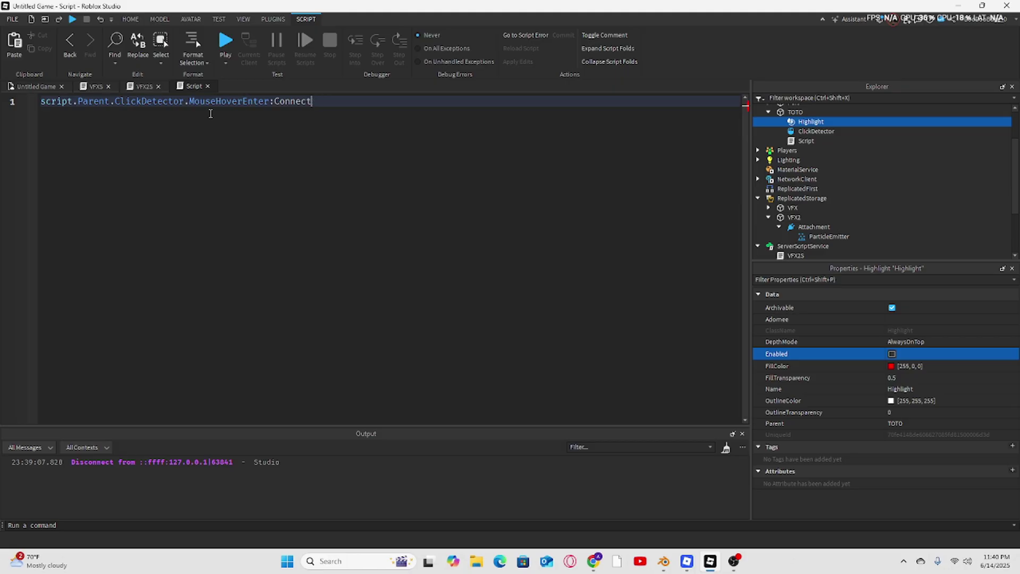
{"action": "type", "text": "("}
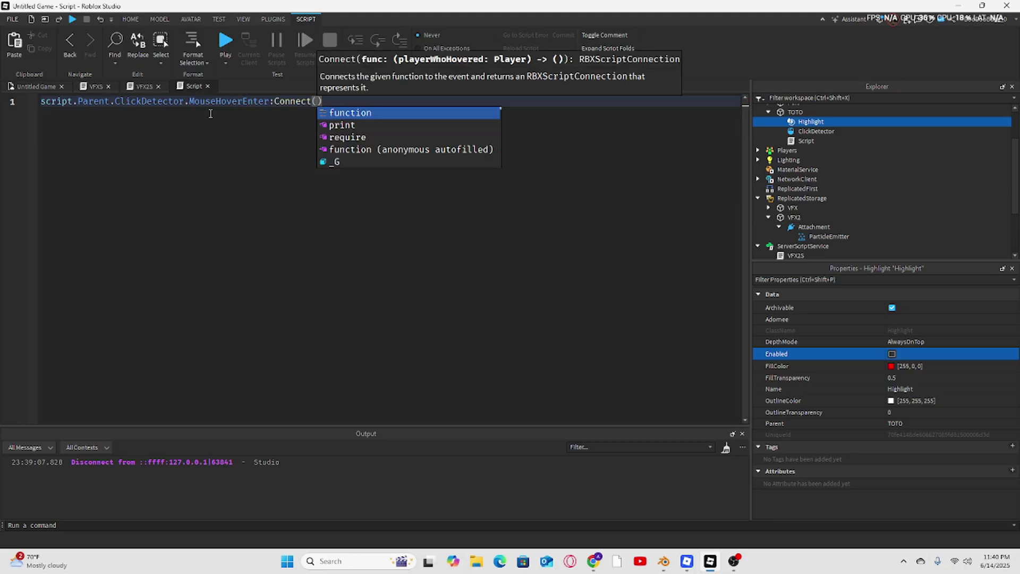
{"action": "key", "text": "Tab"}
{"action": "type", "text": "("}
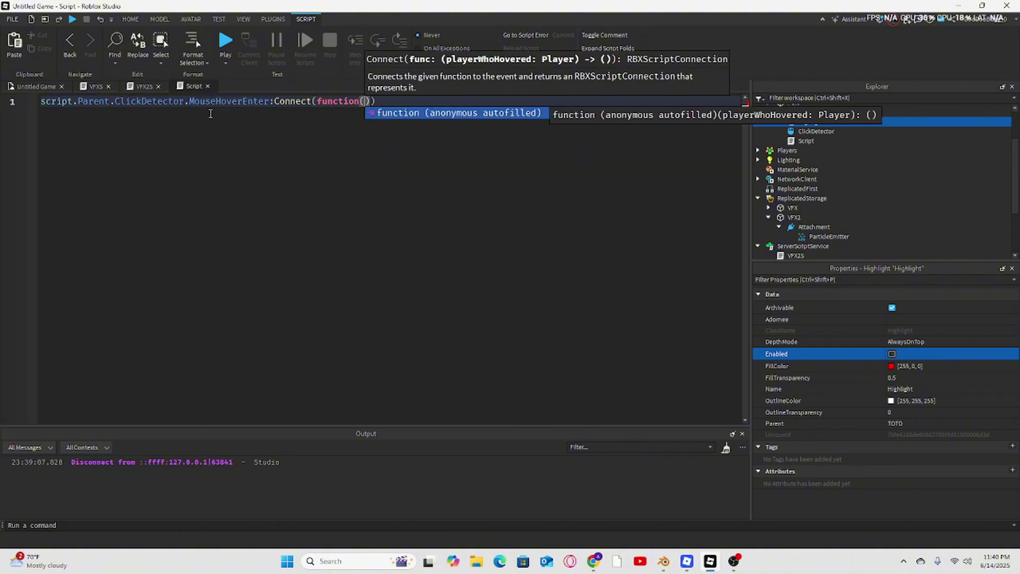
{"action": "key", "text": "Right"}
{"action": "key", "text": "Return"}
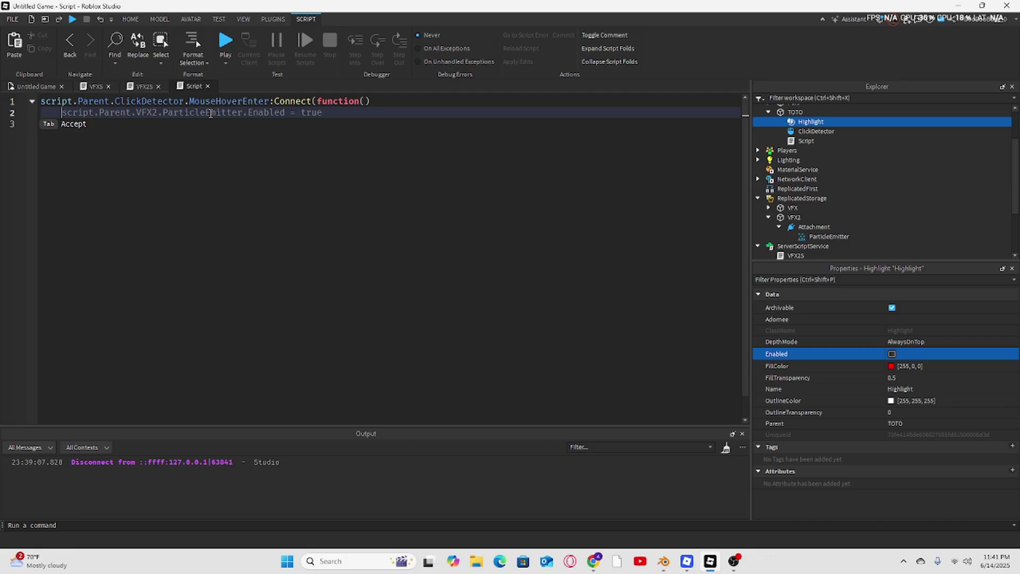
- Write script.Parent.Highlight.Enabled = true as the body of the MouseHoverEnter function
{"action": "type", "text": "script"}
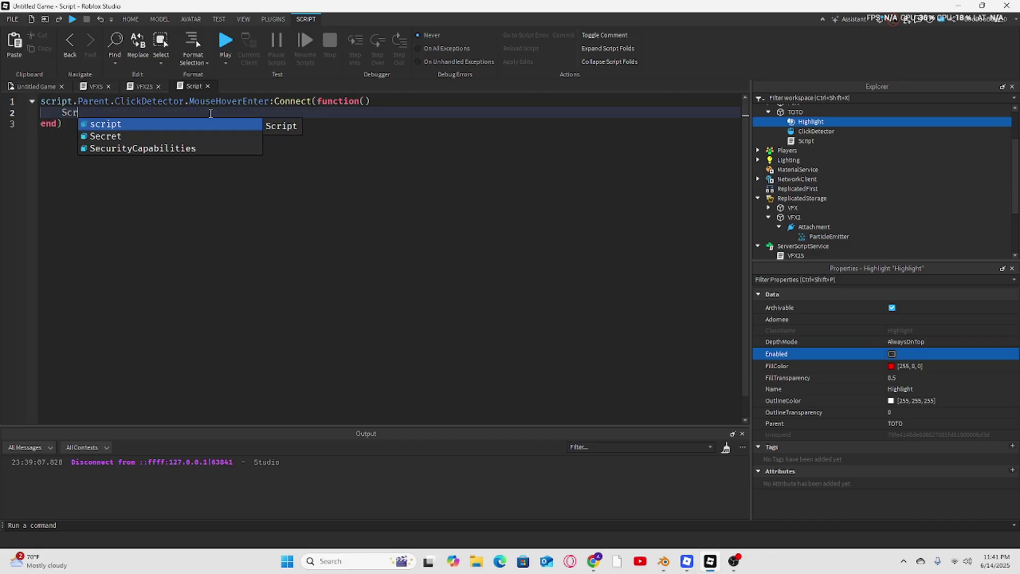
{"action": "type", "text": ".Par"}
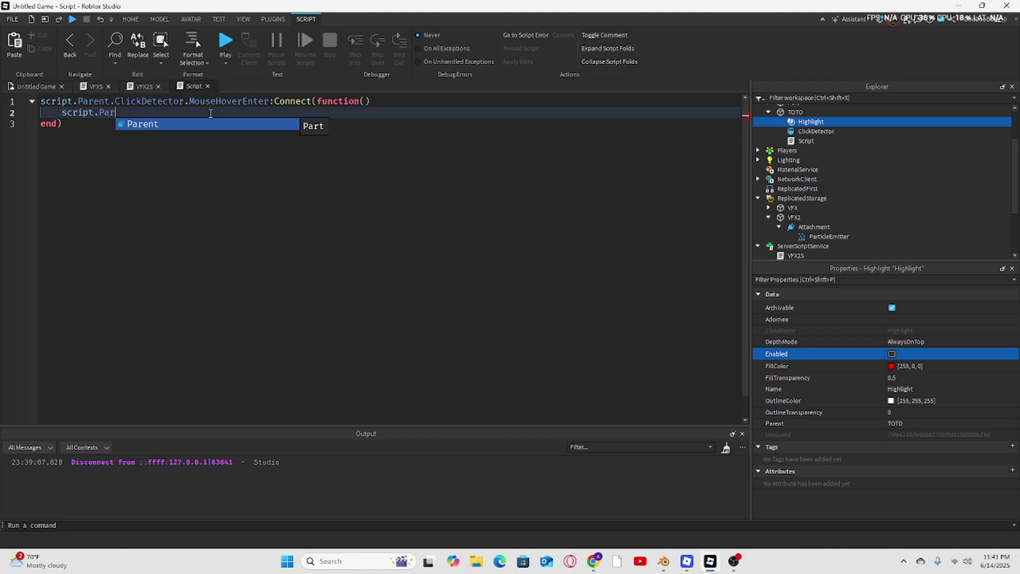
{"action": "key", "text": "Tab"}
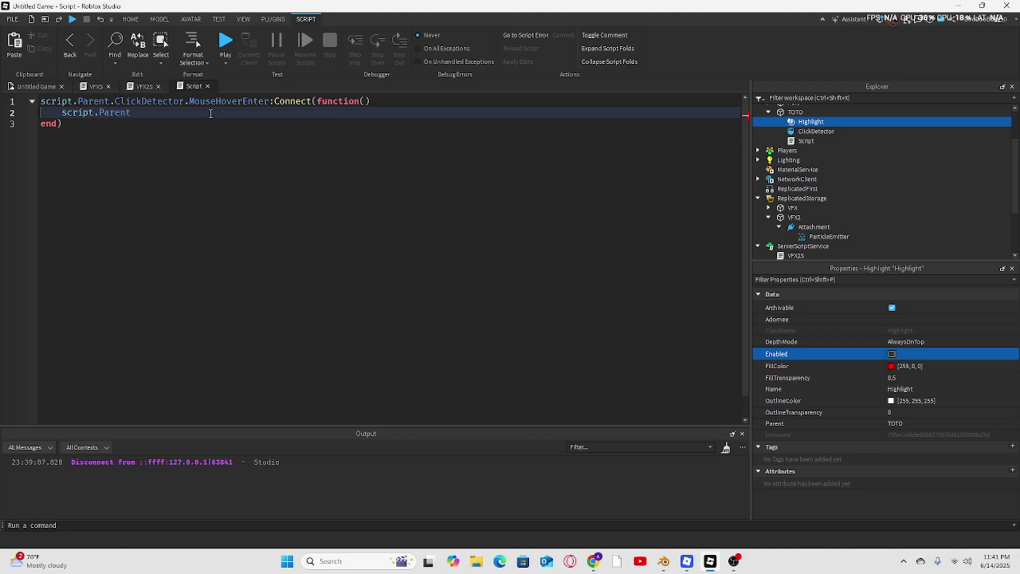
{"action": "type", "text": ".High"}
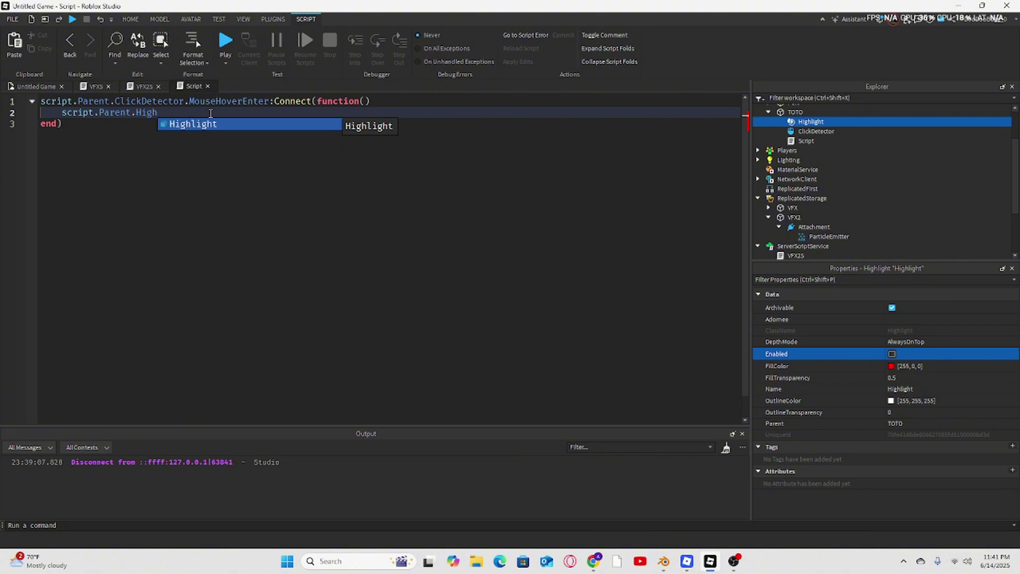
{"action": "key", "text": "Tab"}
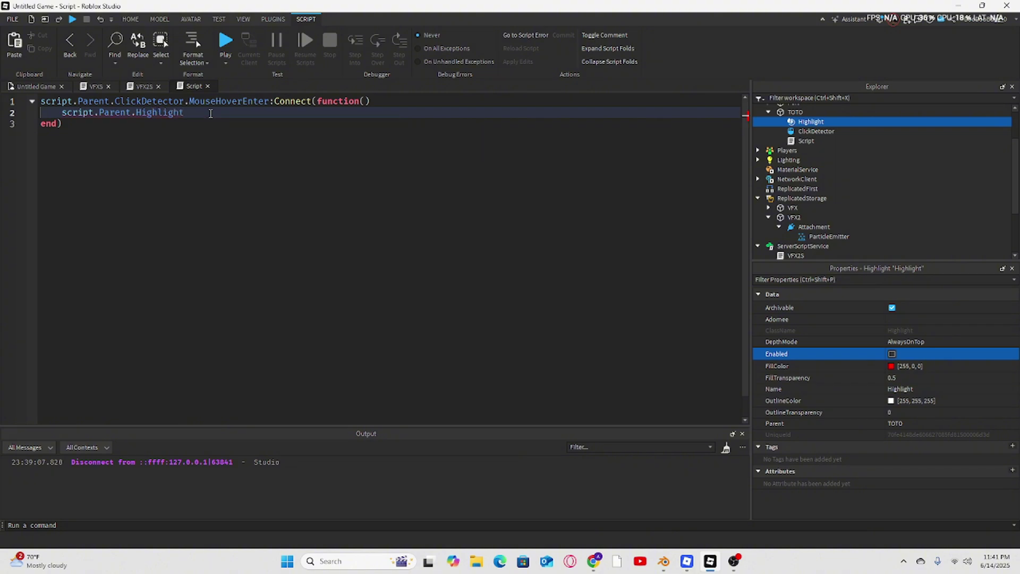
{"action": "type", "text": ".Enabled = true"}
- Review the MouseHoverEnter connection line and the Highlight line, and add two blank lines below the function's end
{"action": "left_click_drag", "start_coordinate": [41, 101], "coordinate": [372, 101]}
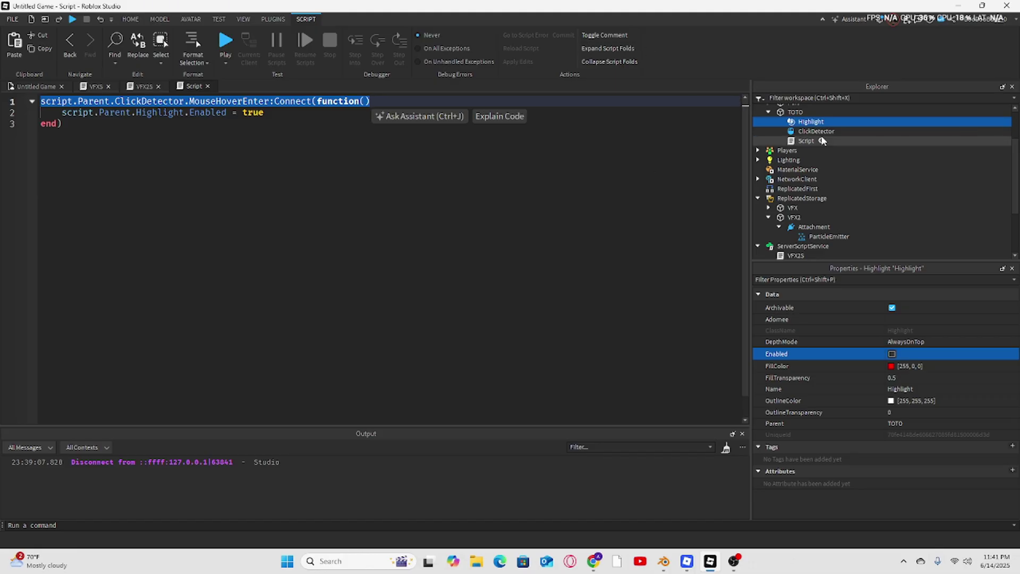
{"action": "left_click_drag", "start_coordinate": [42, 112], "coordinate": [271, 116]}
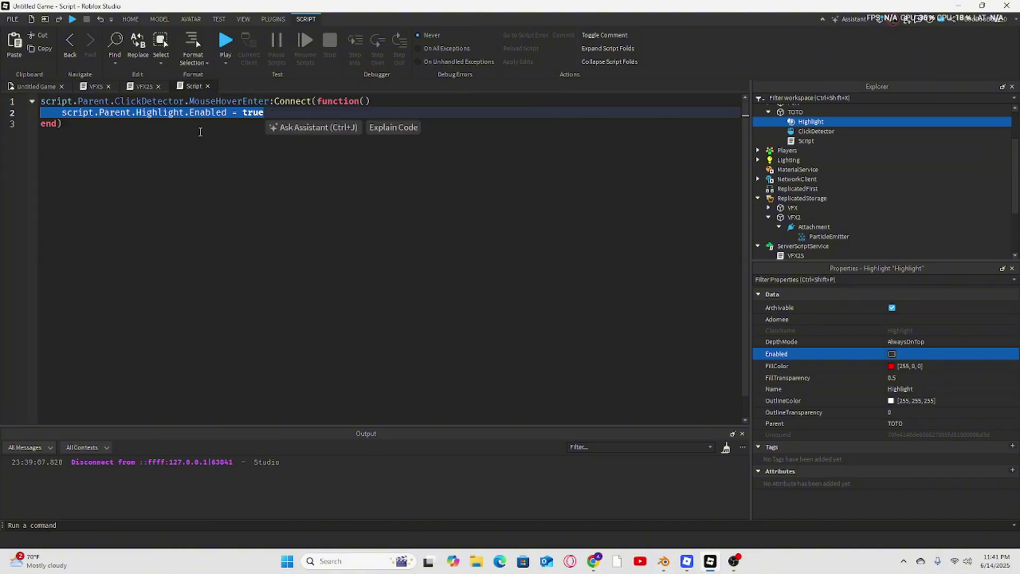
{"action": "left_click", "coordinate": [124, 117]}
{"action": "left_click", "coordinate": [115, 125]}
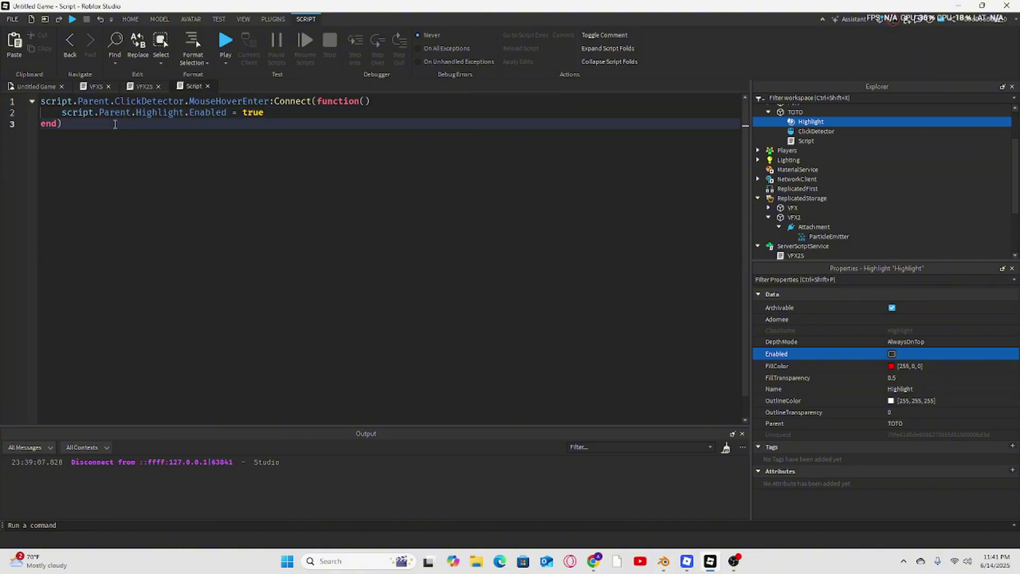
{"action": "key", "text": "Return"}
{"action": "key", "text": "Return"}
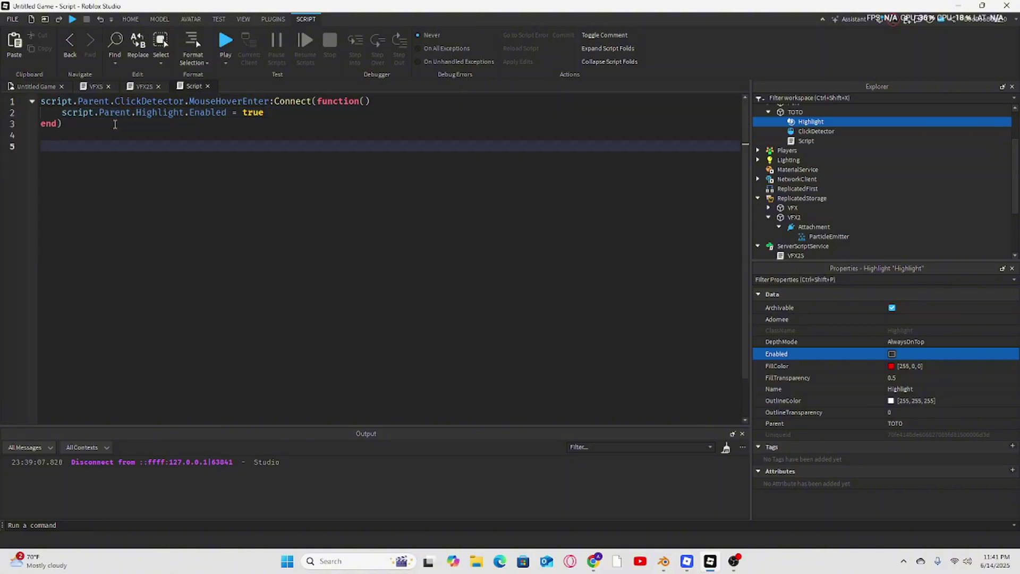
- Playtest the game, walk the character toward the TOTO part to check its hover highlight, and end the playtest
{"action": "left_click", "coordinate": [36, 85]}
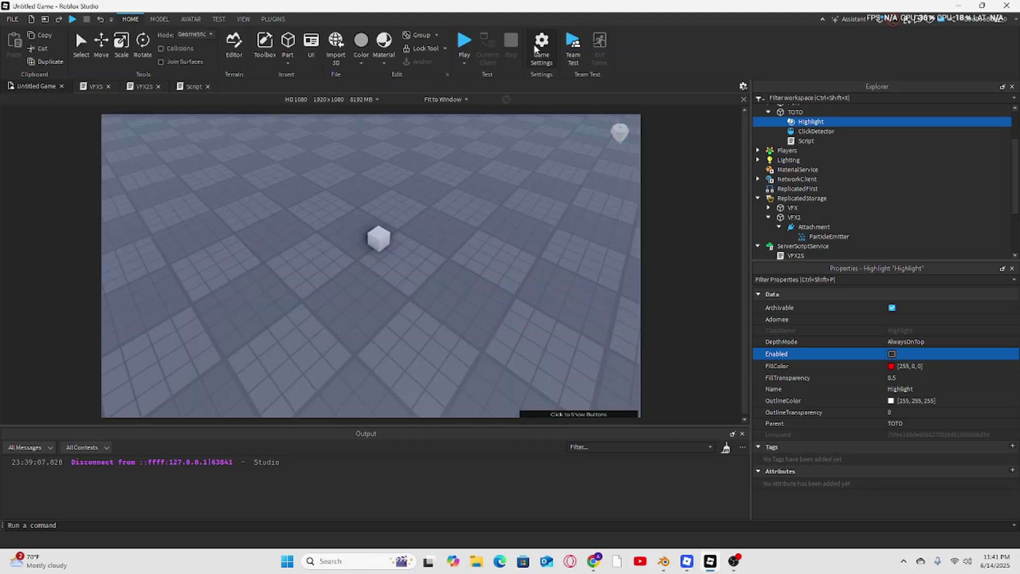
{"action": "left_click", "coordinate": [465, 42]}
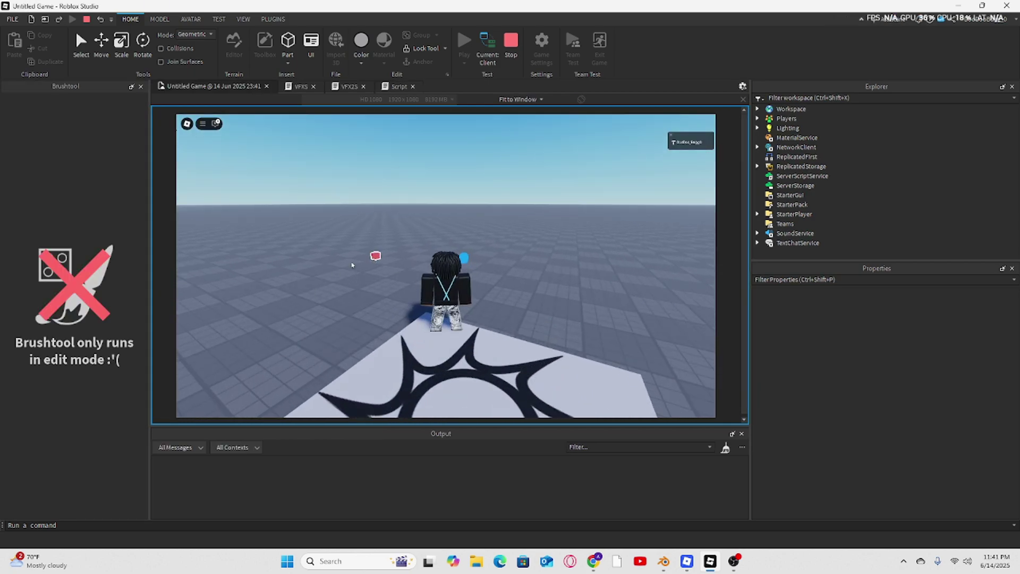
{"action": "key", "text": "w"}
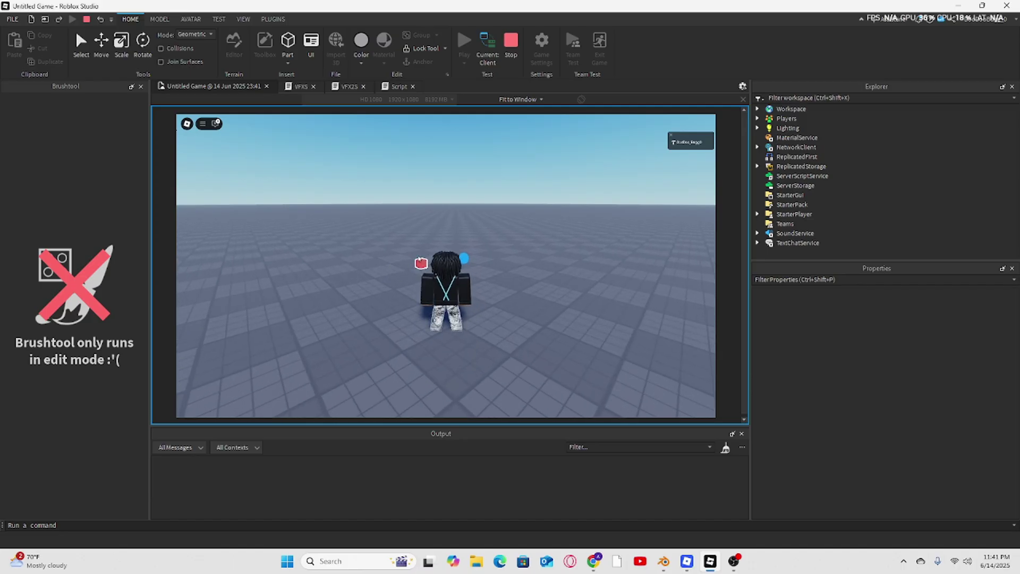
{"action": "left_click", "coordinate": [512, 47]}
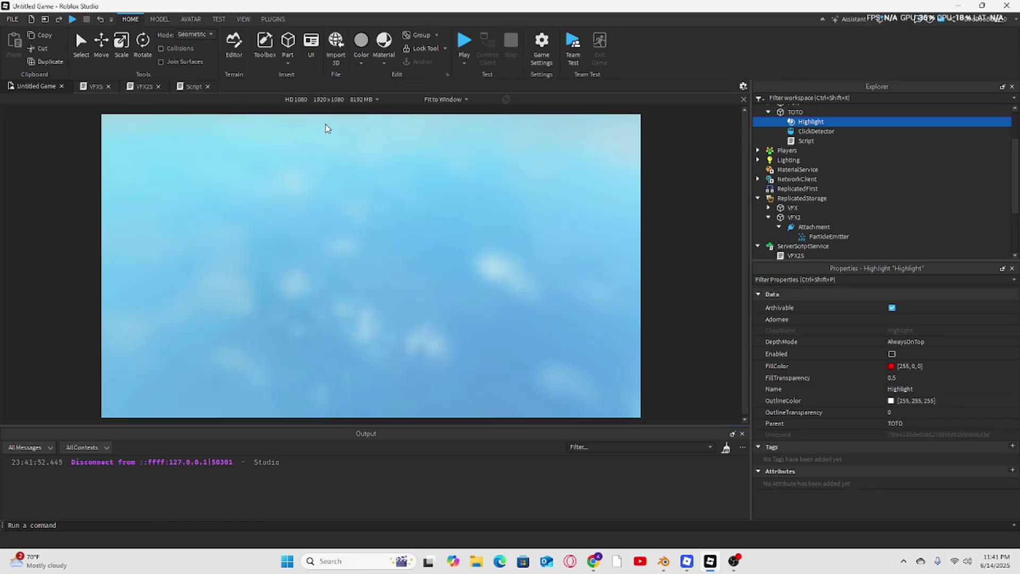
- Duplicate the whole MouseHoverEnter function block at line 5 of the TOTO part's script
{"action": "left_click", "coordinate": [194, 87]}
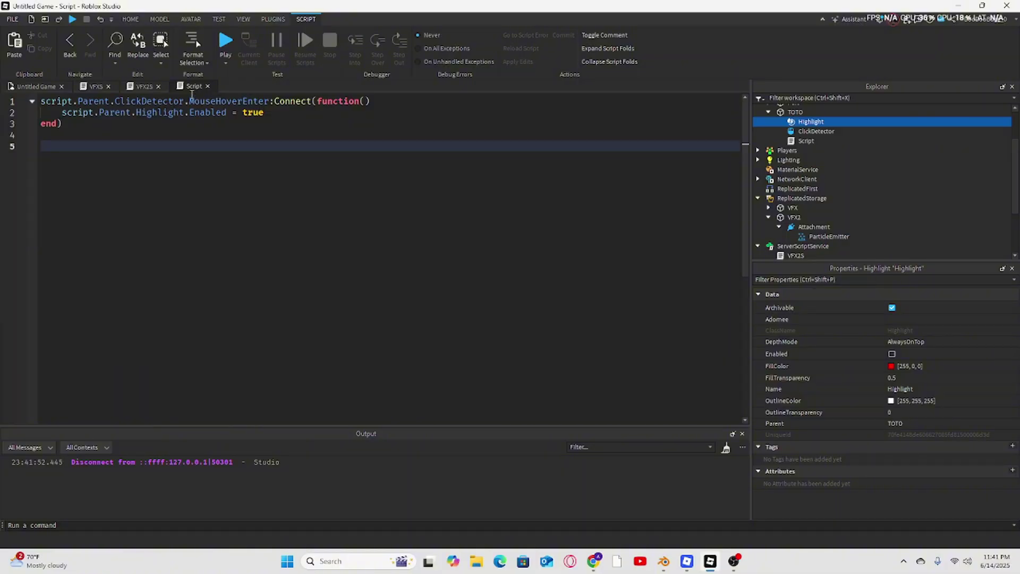
{"action": "type", "text": "scirp"}
{"action": "left_click_drag", "start_coordinate": [101, 128], "coordinate": [33, 101]}
{"action": "key", "text": "ctrl+c"}
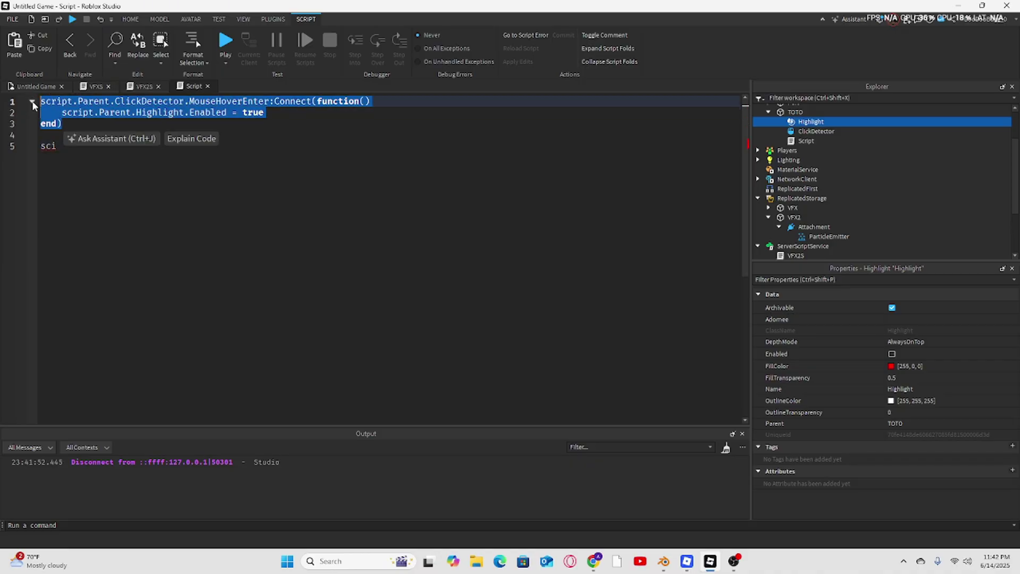
{"action": "left_click_drag", "start_coordinate": [58, 145], "coordinate": [41, 144]}
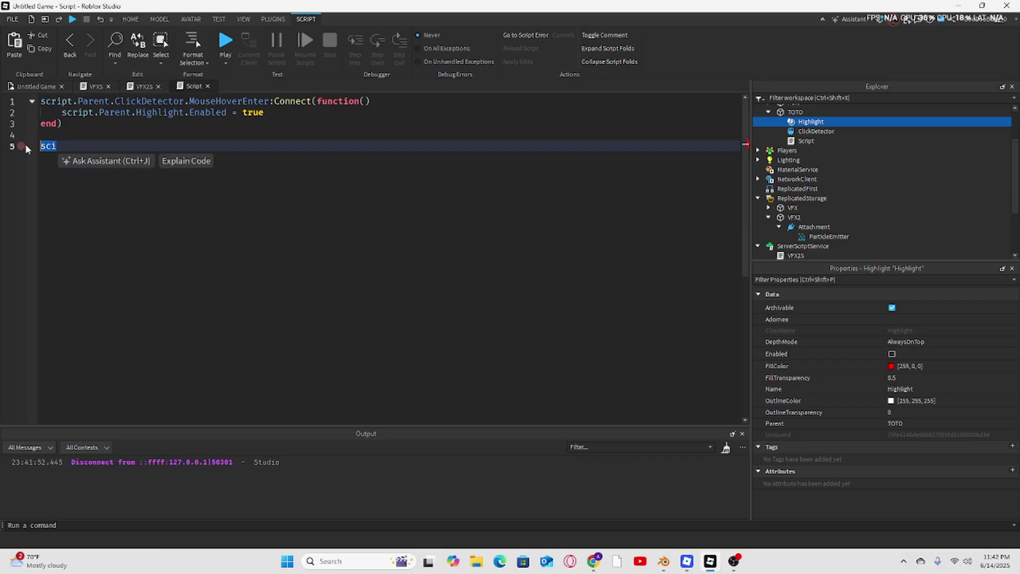
{"action": "key", "text": "ctrl+v"}
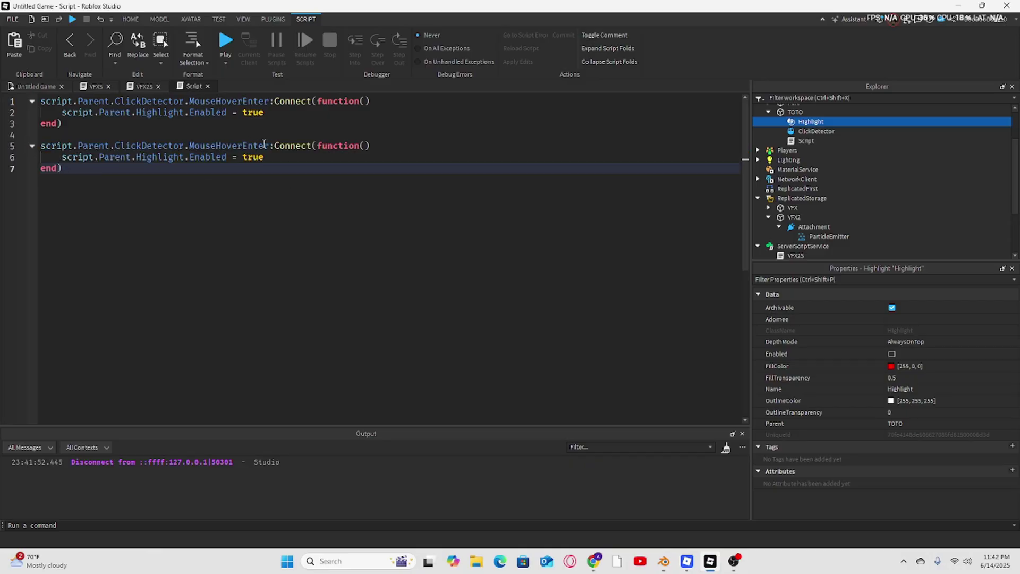
- Turn the duplicated function block into a MouseHoverLeave handler that sets script.Parent.Highlight.Enabled to false
{"action": "left_click_drag", "start_coordinate": [269, 145], "coordinate": [242, 143]}
{"action": "type", "text": "Leave"}
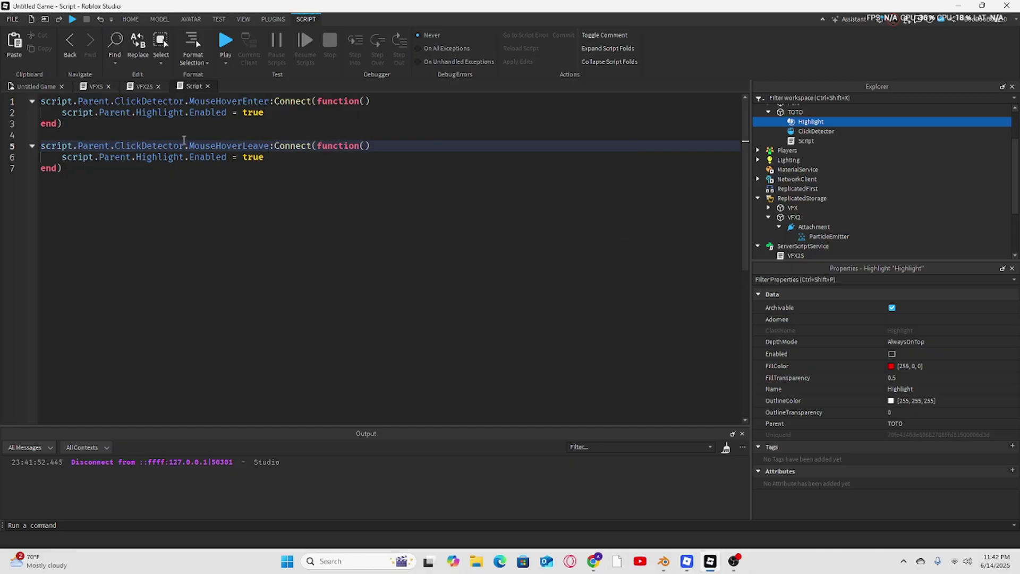
{"action": "left_click_drag", "start_coordinate": [265, 156], "coordinate": [243, 157]}
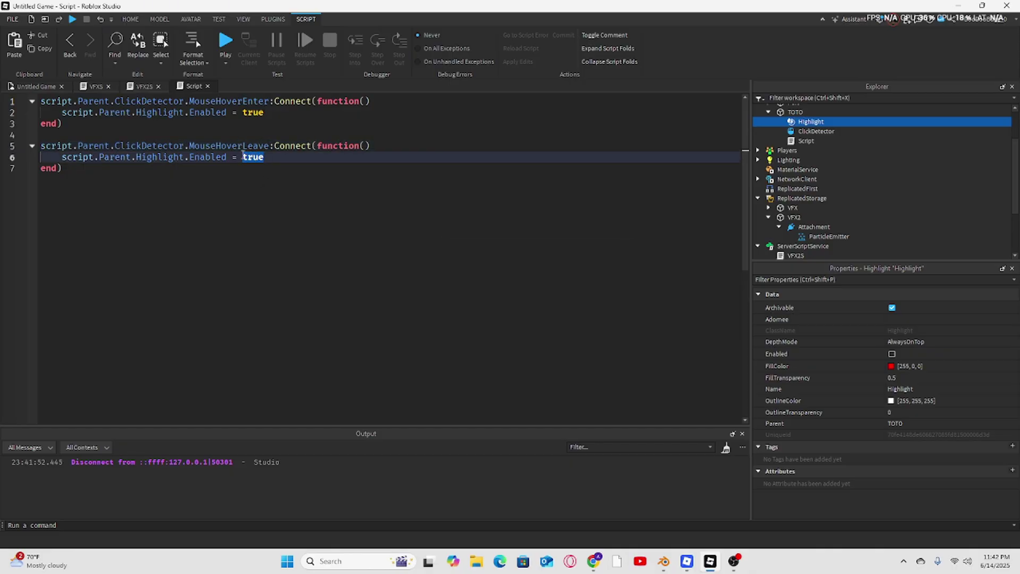
{"action": "type", "text": "f"}
{"action": "key", "text": "Tab"}
- Return to the game view, start a playtest and walk the character off the spawn platform toward the TOTO part
{"action": "left_click", "coordinate": [16, 84]}
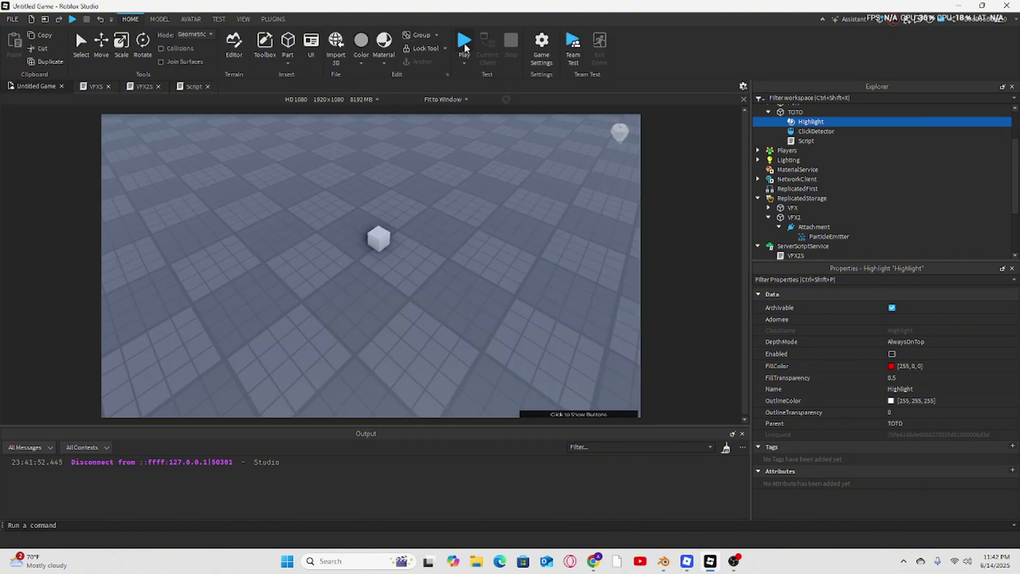
{"action": "left_click", "coordinate": [464, 43]}
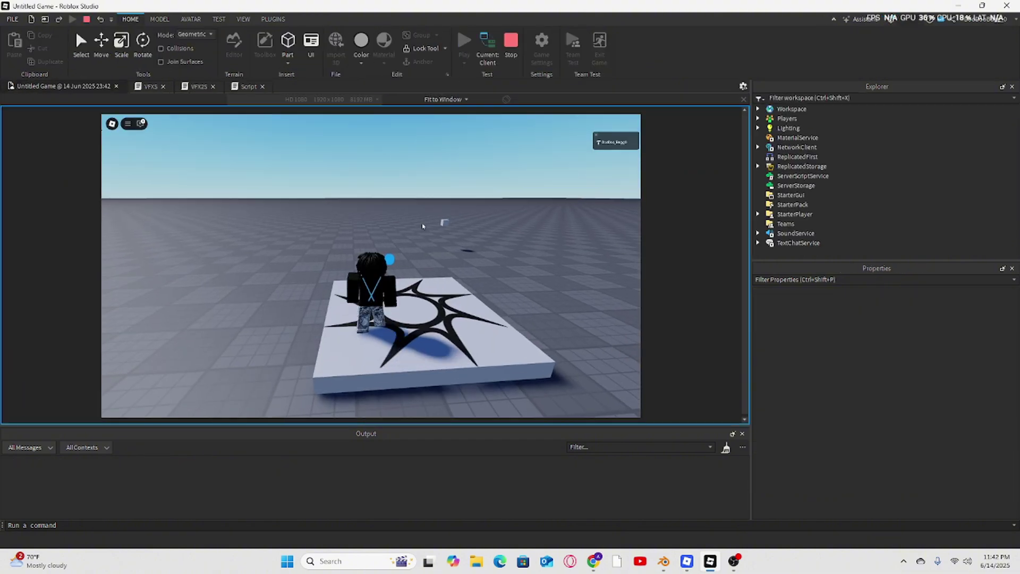
{"action": "right_click_drag", "start_coordinate": [441, 222], "coordinate": [437, 230]}
{"action": "key", "text": "w"}
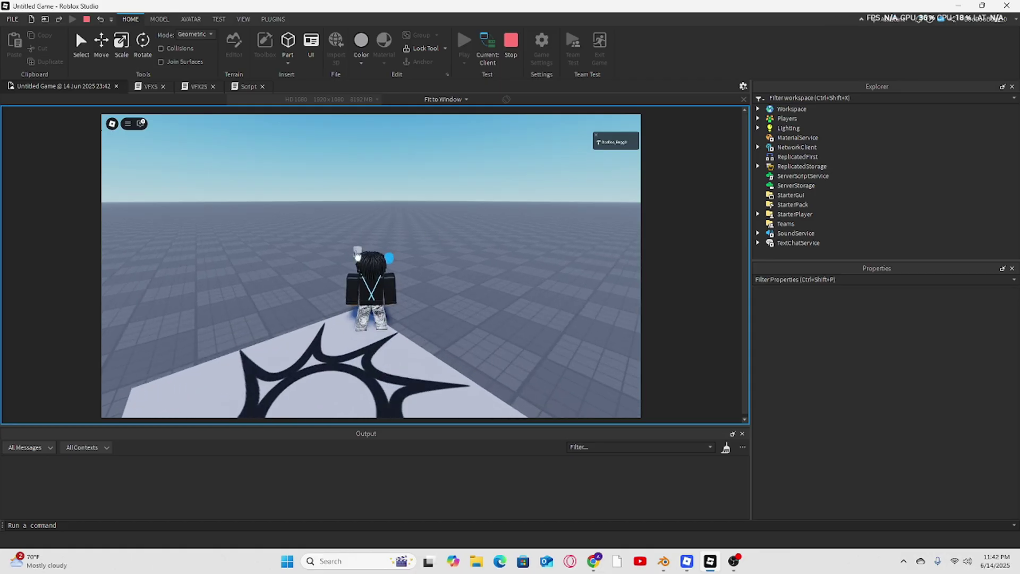
{"action": "left_click", "coordinate": [357, 251]}
{"action": "left_click", "coordinate": [357, 251]}
{"action": "key", "text": "w"}
{"action": "right_click_drag", "start_coordinate": [357, 251], "coordinate": [341, 272]}
{"action": "left_click", "coordinate": [479, 237]}
{"action": "key", "text": "d"}
{"action": "right_click_drag", "start_coordinate": [472, 239], "coordinate": [467, 239]}
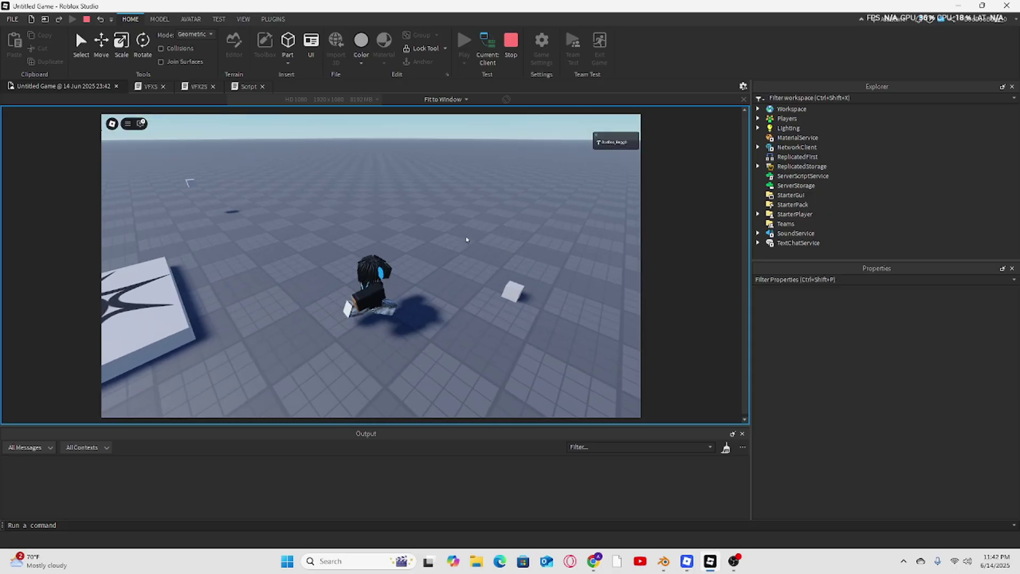
- Test the TOTO part's hover highlight and click response up close from different camera angles
{"action": "left_click", "coordinate": [515, 297]}
{"action": "right_click_drag", "start_coordinate": [516, 300], "coordinate": [514, 301]}
{"action": "left_click", "coordinate": [513, 322]}
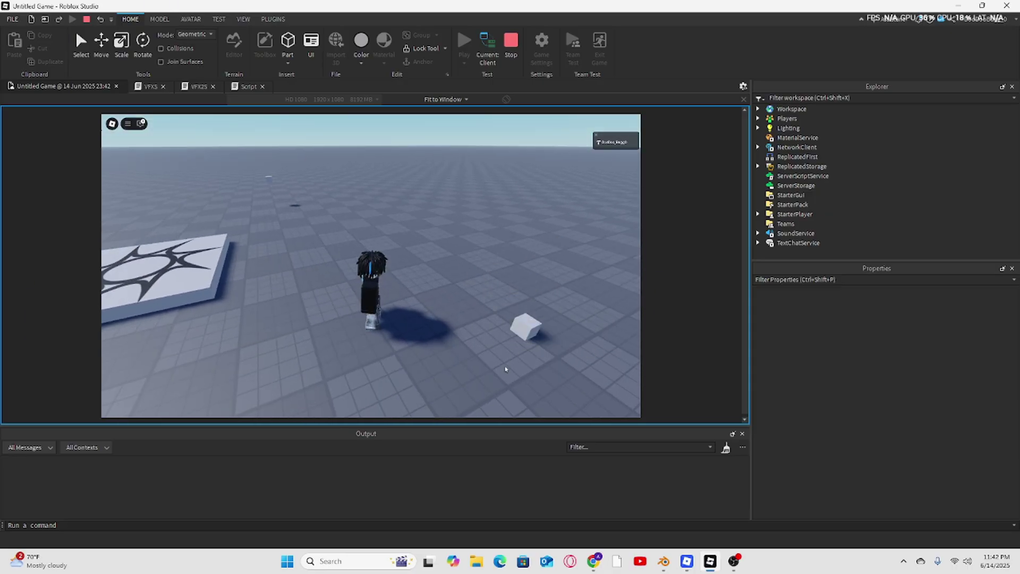
{"action": "left_click", "coordinate": [516, 331]}
{"action": "right_click_drag", "start_coordinate": [365, 277], "coordinate": [405, 293]}
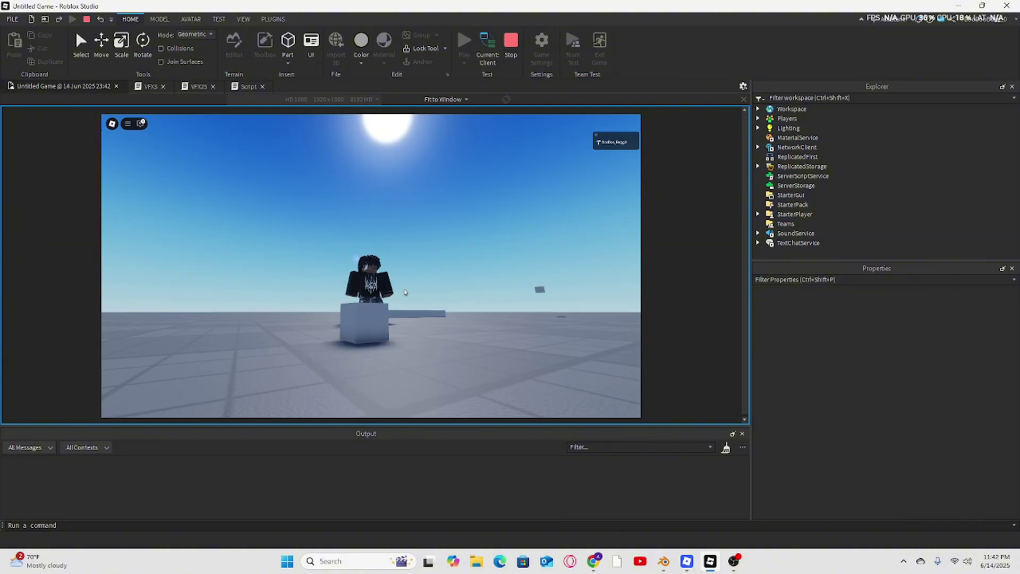